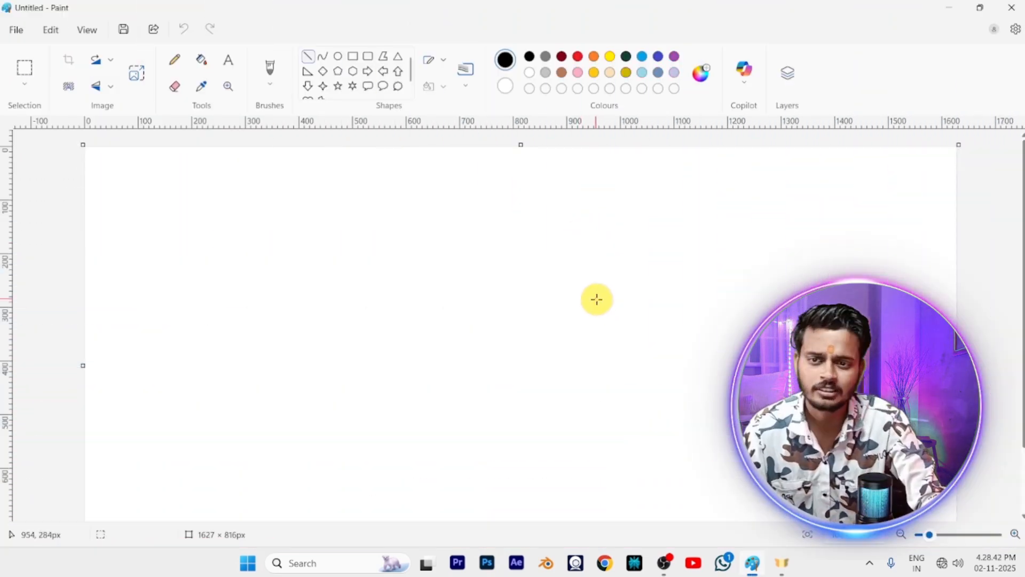
Draw two parallel horizontal roof ridge lines about 1110 px long near the canvas's upper edge, nudging the lower one closer
click(310, 57)
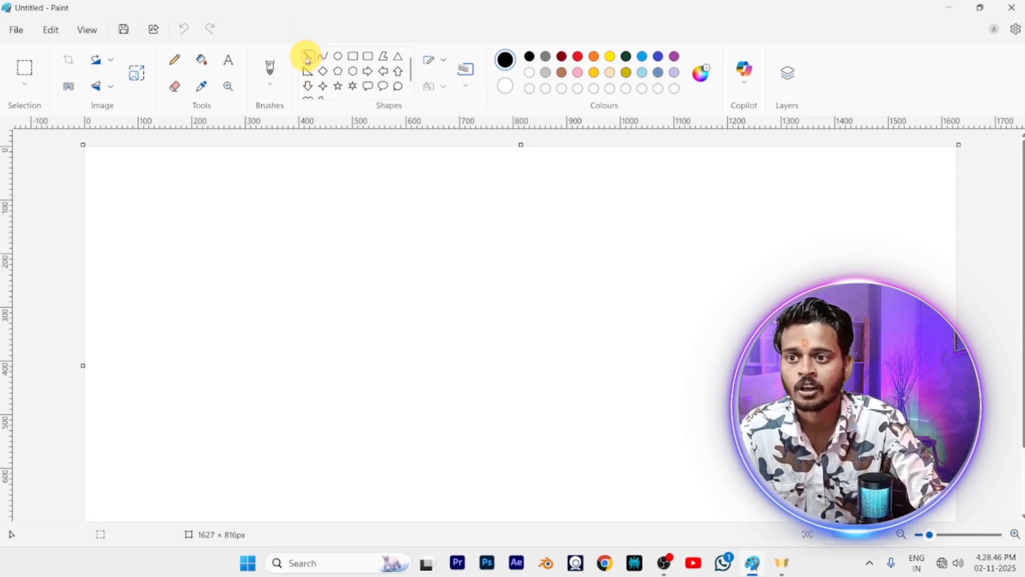
drag(209, 210, 804, 210)
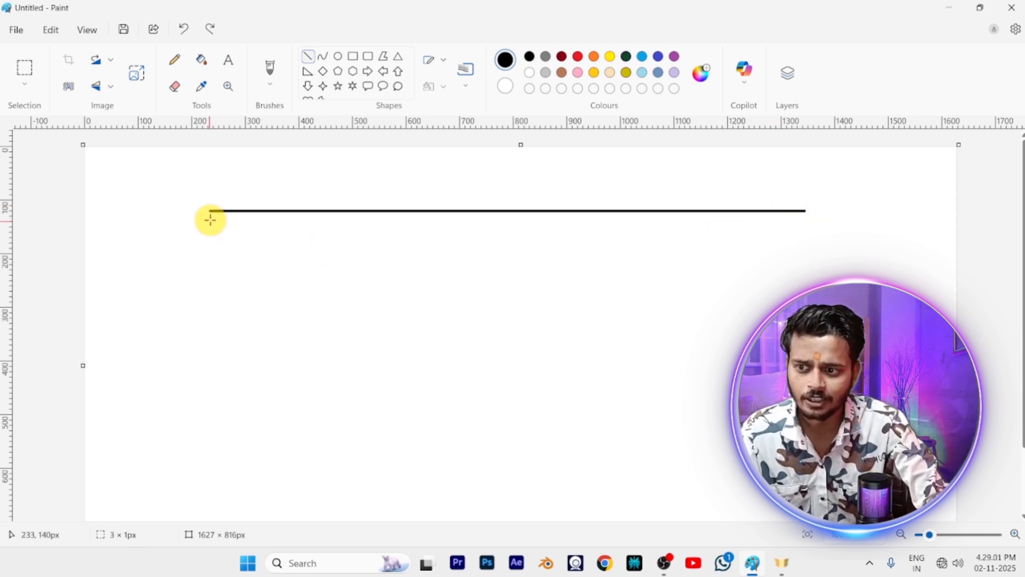
drag(210, 219, 807, 221)
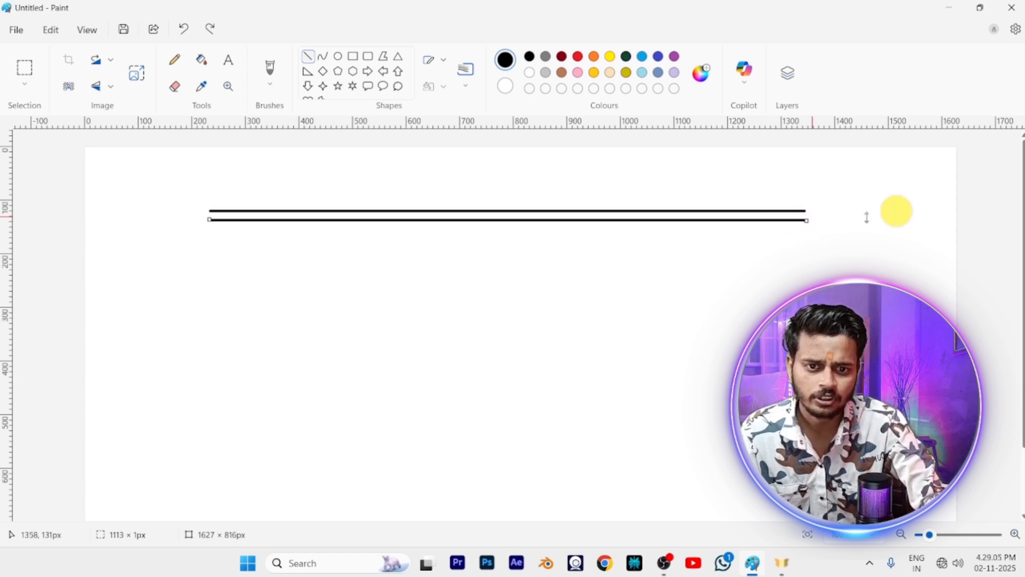
key(Up)
key(Up)
key(Up)
key(Up)
key(Up)
key(Up)
key(Up)
key(Up)
key(Up)
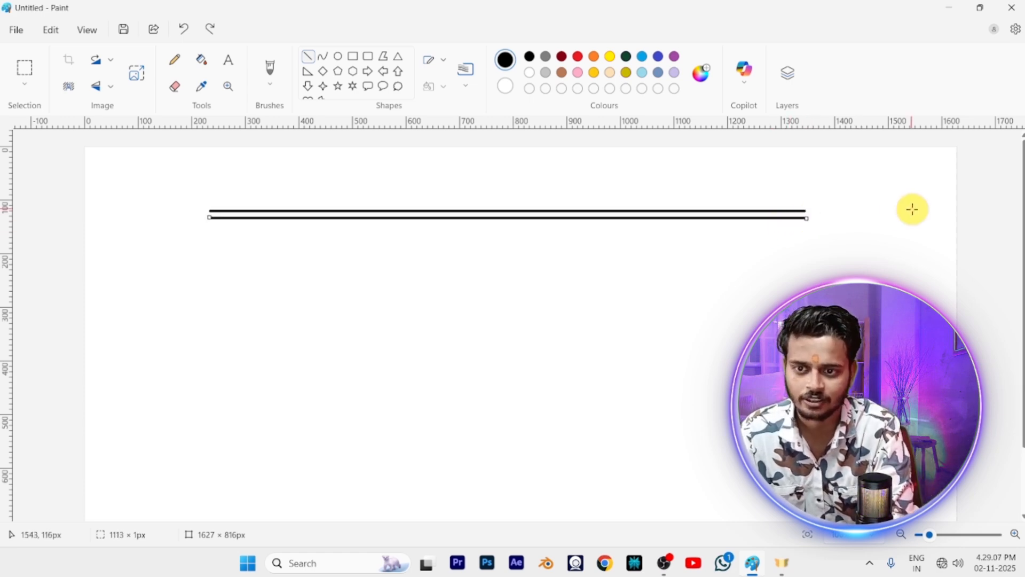
key(Up)
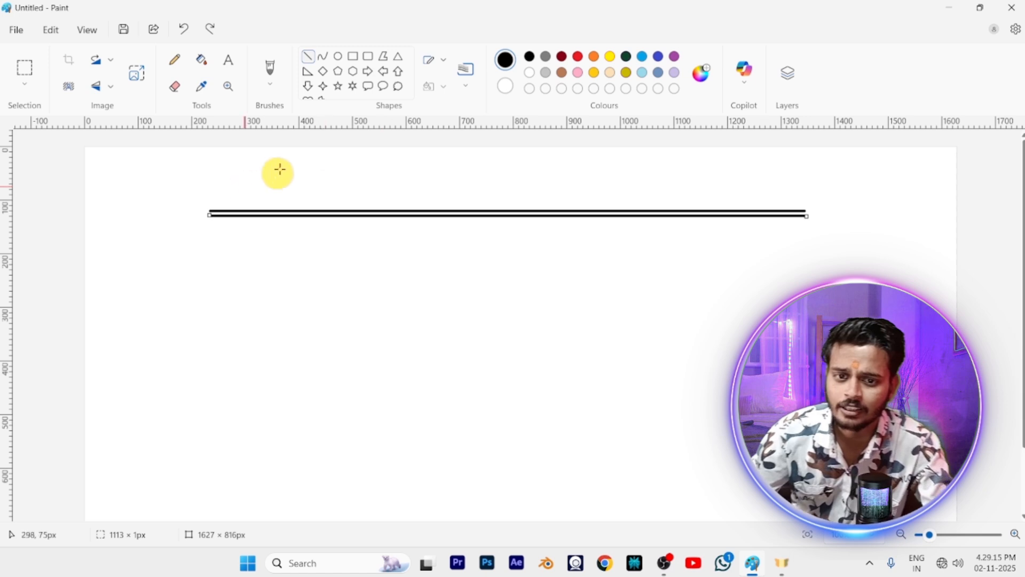
Draw a line sloping outward and down from each end of the ridge, the left one about 67 × 135 px
click(309, 51)
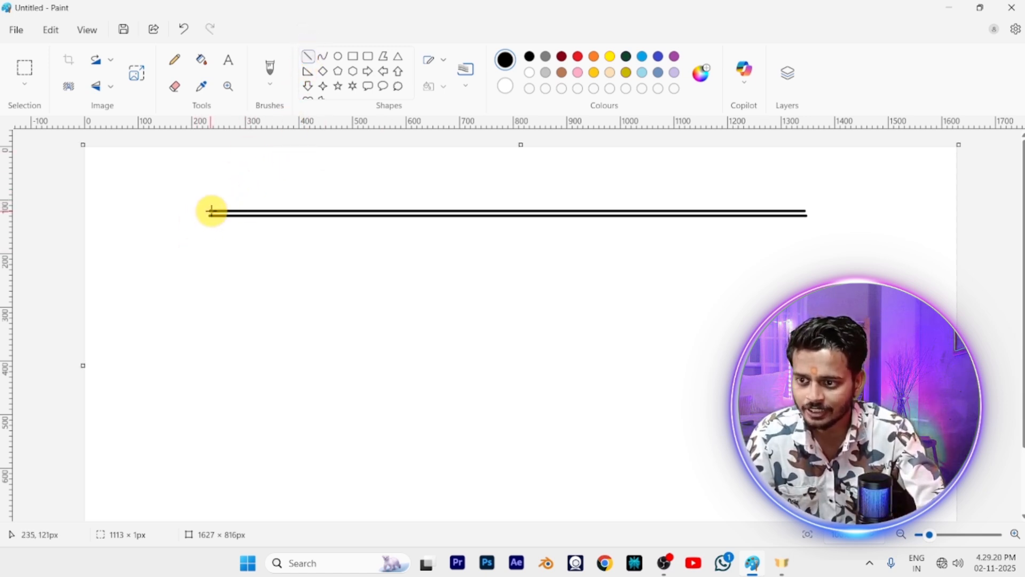
drag(211, 211, 175, 282)
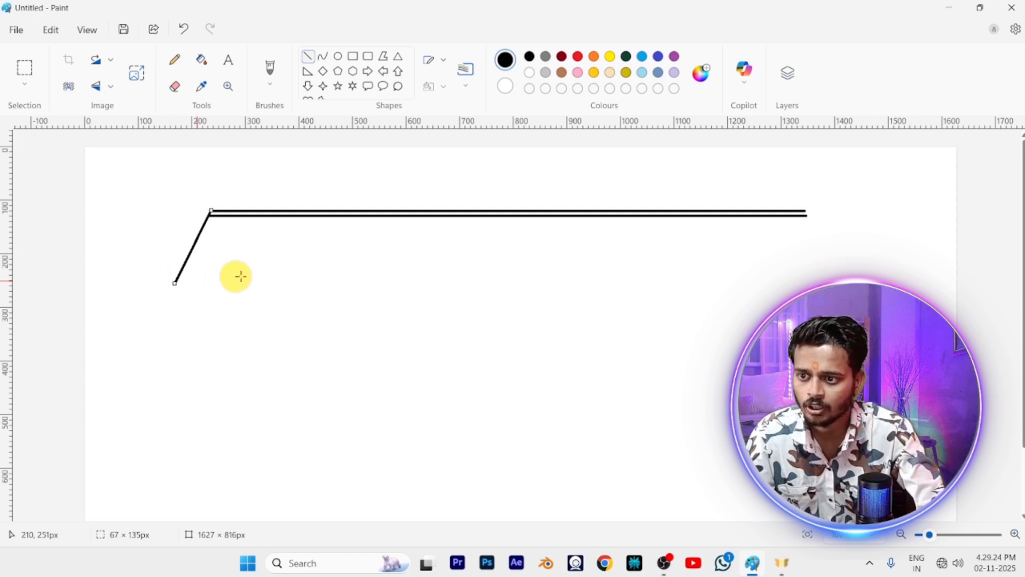
click(199, 282)
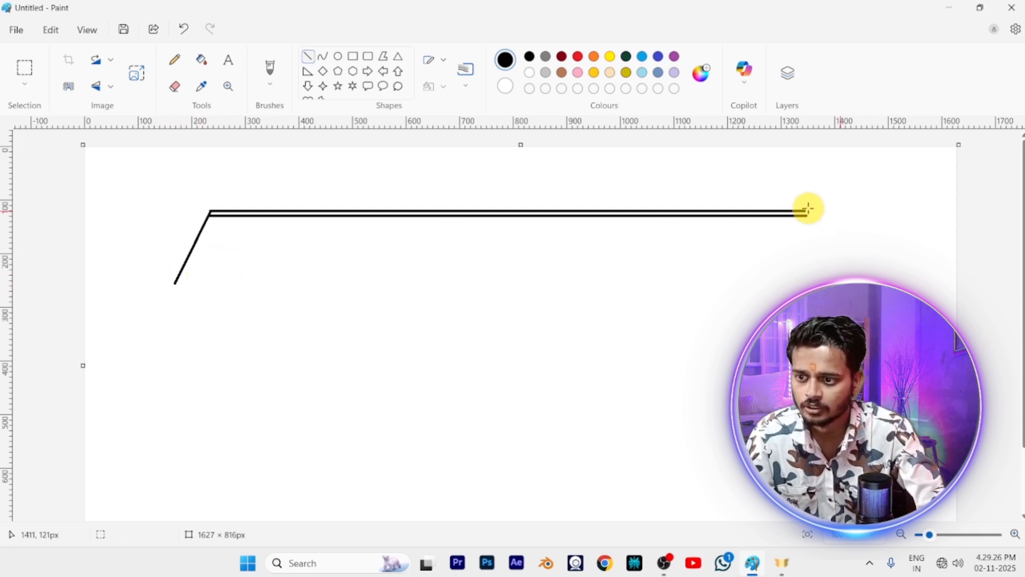
drag(803, 212, 837, 273)
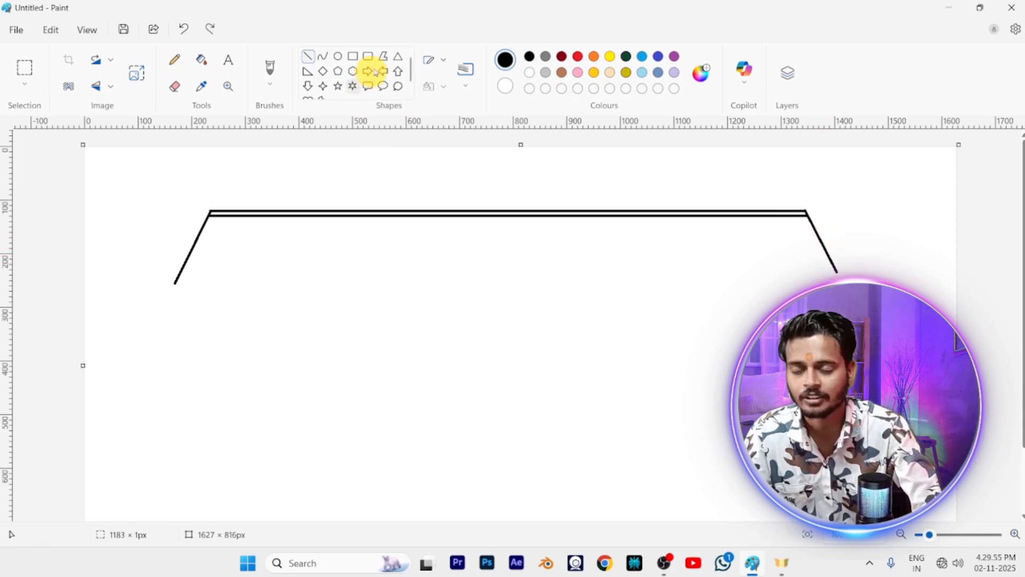
Draw a triangle about 322 × 227 px over the middle of the ridge and place a smaller triangle inside it
click(398, 57)
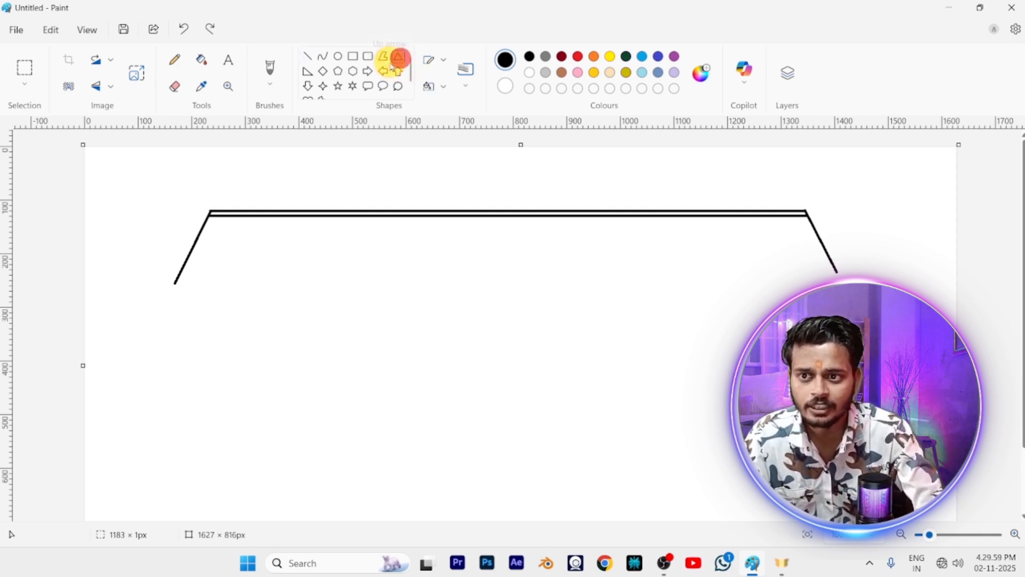
drag(567, 176, 393, 297)
mouse_move(475, 284)
mouse_down()
mouse_move(489, 263)
mouse_move(483, 284)
mouse_up()
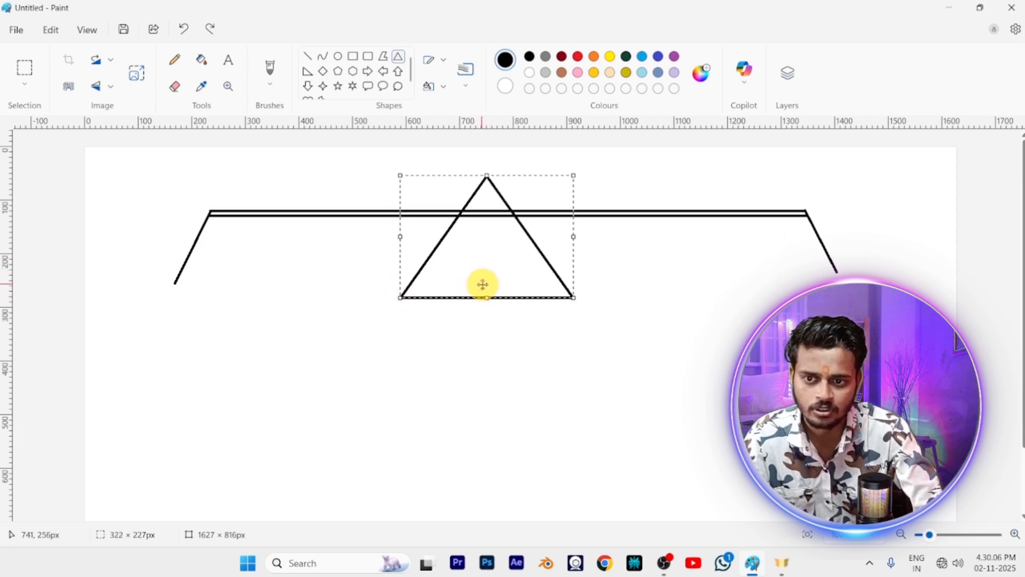
click(666, 266)
drag(492, 191, 341, 311)
drag(414, 277, 484, 271)
drag(410, 308, 412, 290)
click(412, 293)
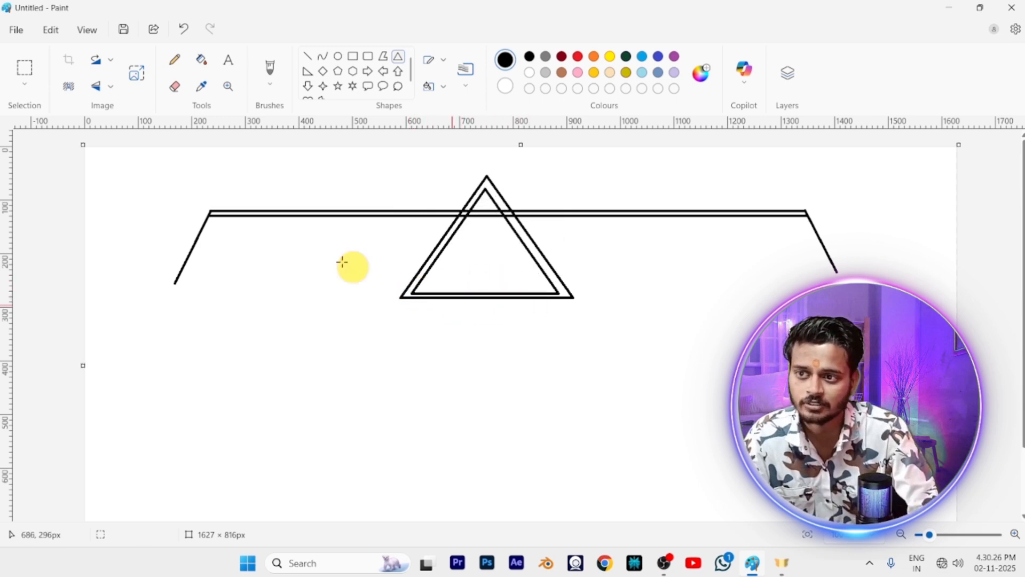
Erase the horizontal base lines of both triangles so only the sloping gable sides remain
click(175, 88)
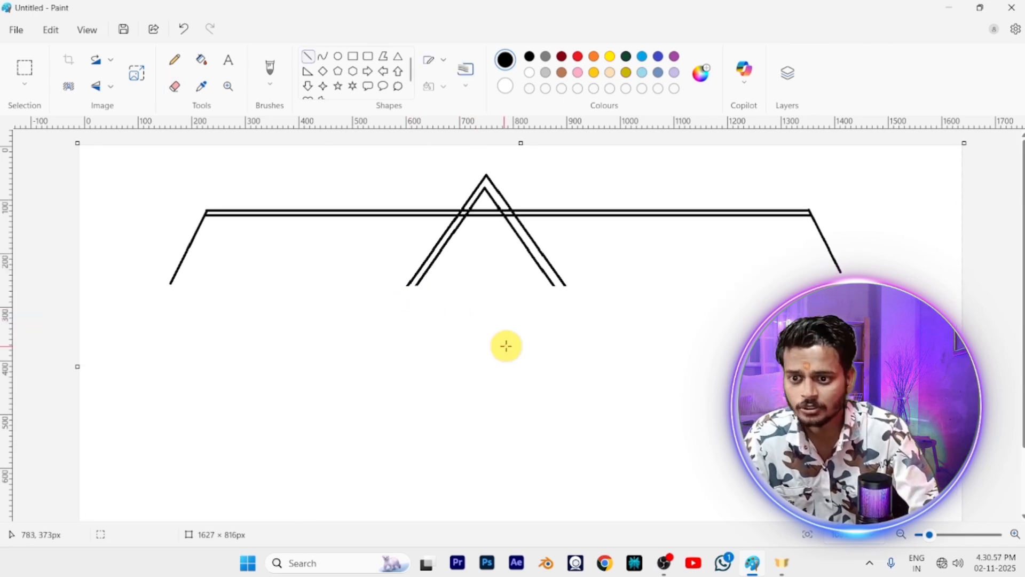
scroll(506, 346, up, 3)
scroll(408, 287, up, 1)
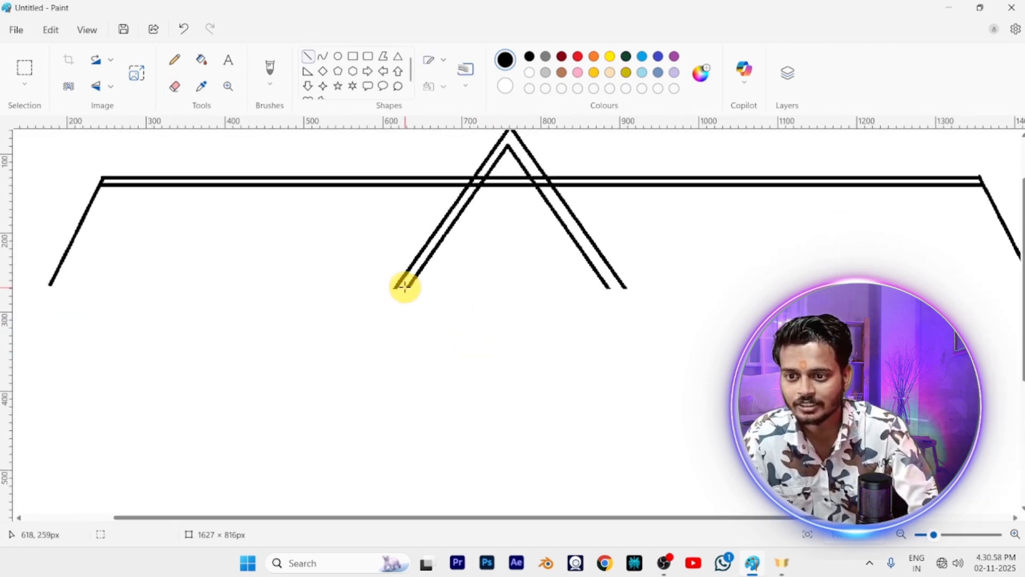
Close the two open lower ends of the gable with short horizontal lines, the right one about 23 px long
drag(393, 289, 415, 289)
click(649, 323)
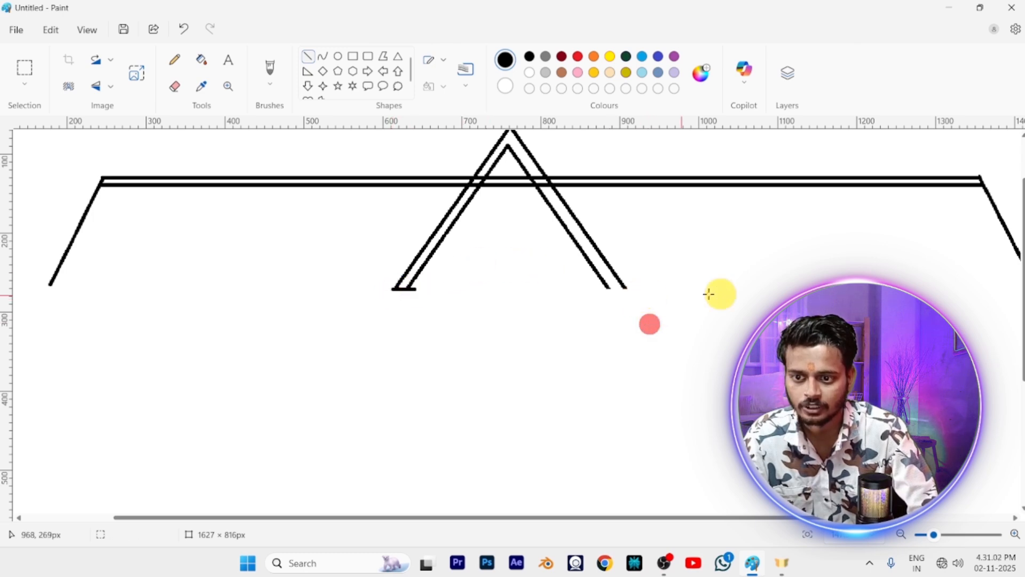
drag(607, 288, 625, 287)
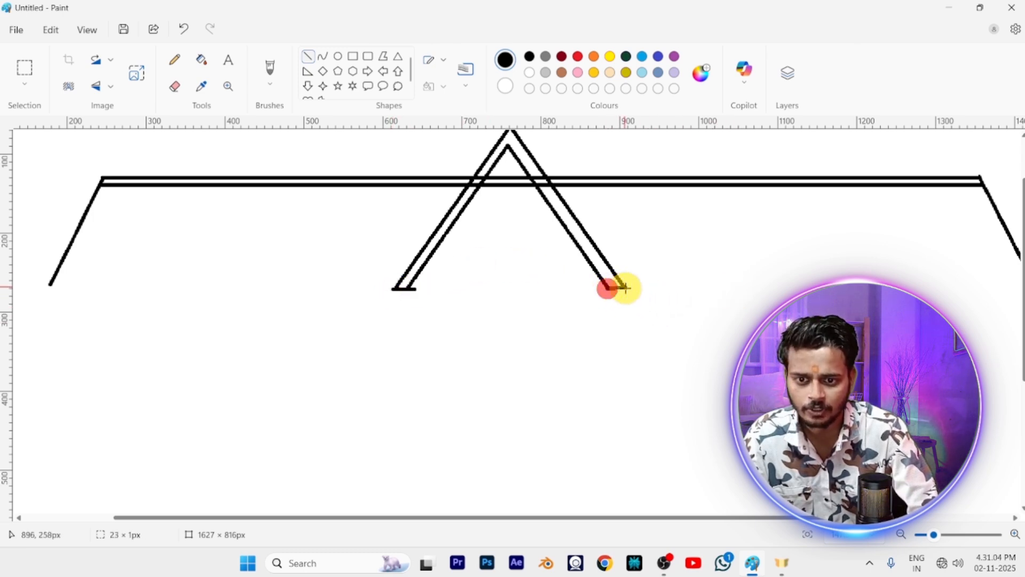
click(644, 288)
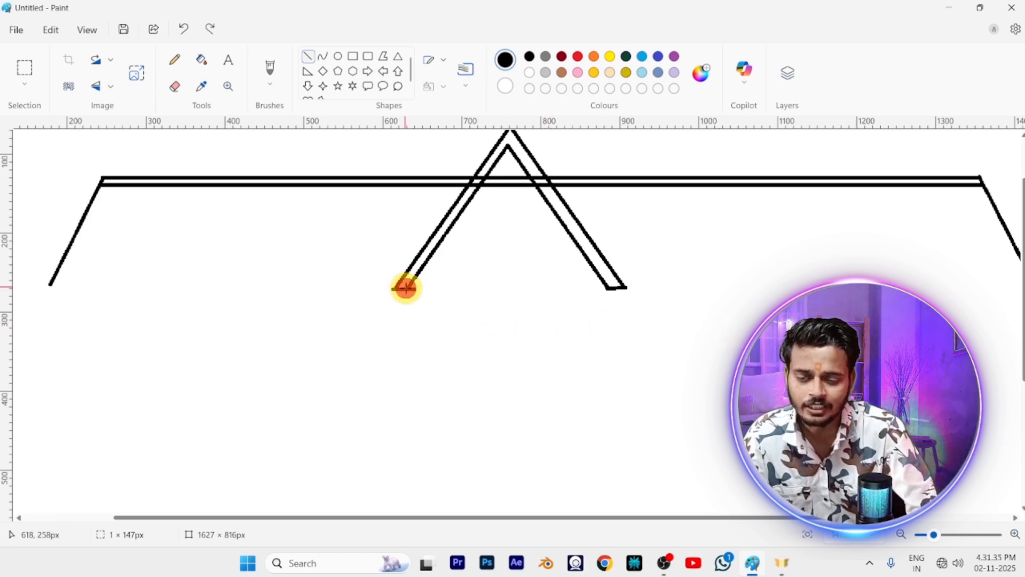
Draw two vertical wall lines about 120 px tall below the gable and join them with two parallel horizontal base lines
drag(406, 288, 406, 389)
drag(609, 288, 605, 383)
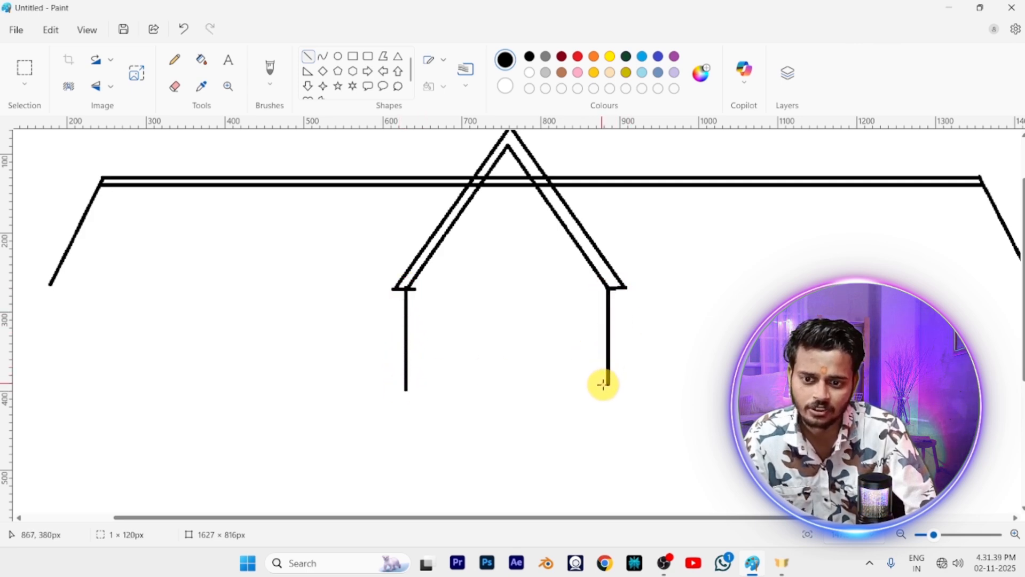
click(712, 380)
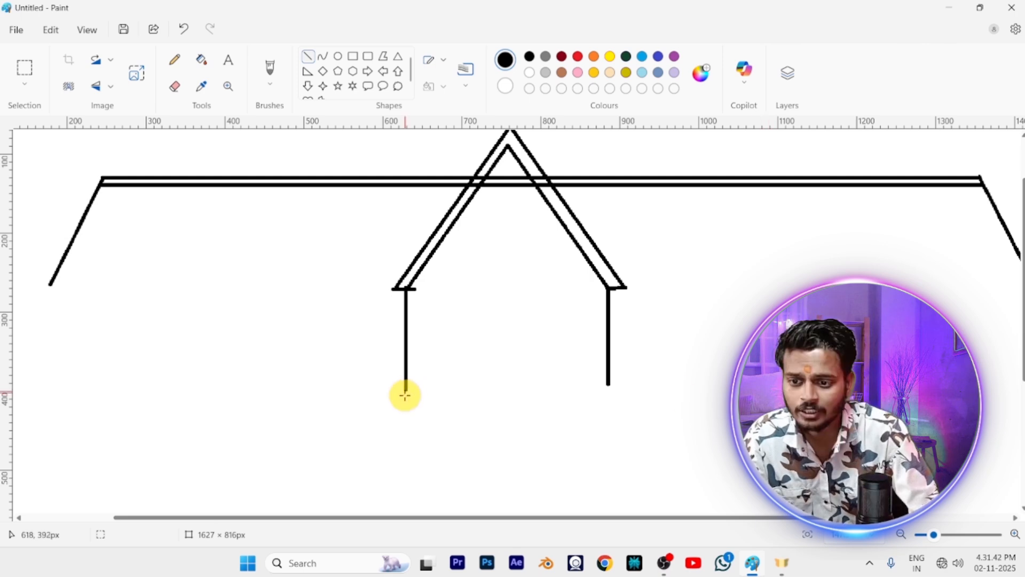
drag(405, 395, 600, 394)
key(ctrl+z)
drag(407, 385, 607, 395)
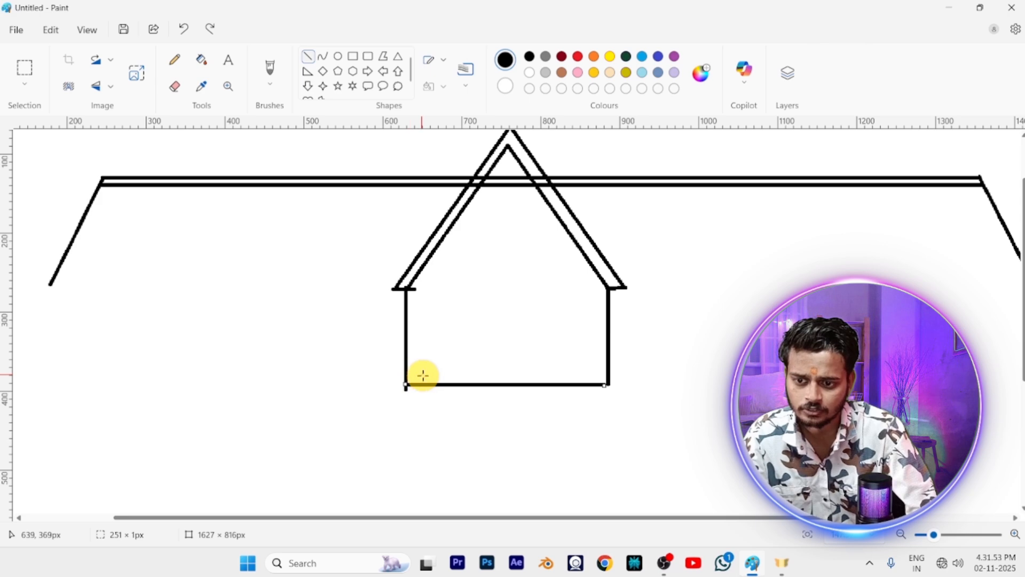
drag(402, 373, 609, 382)
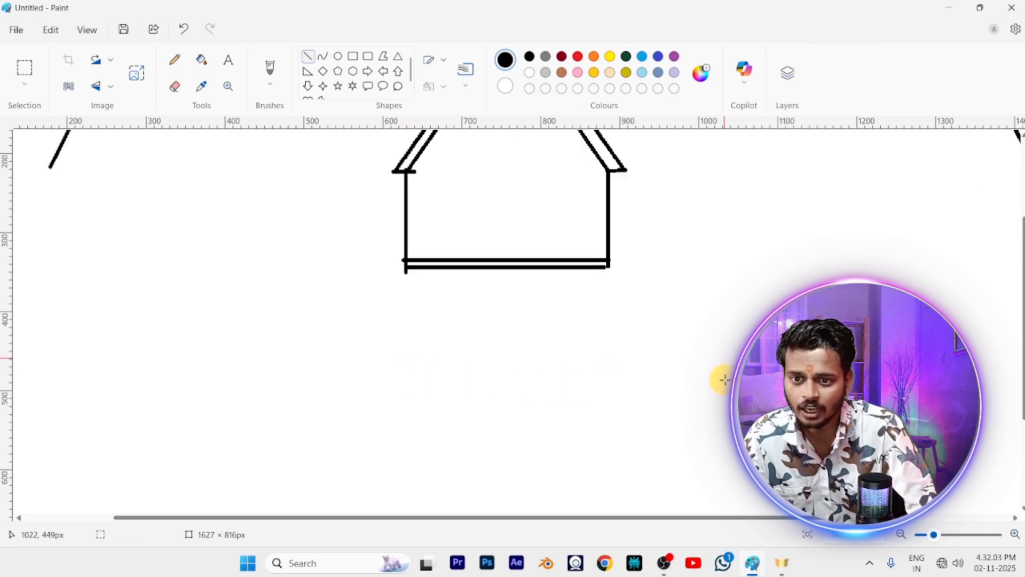
Draw a window about 140 × 126 px in the gable wall with an inner rectangular frame and crossing horizontal and vertical bars
scroll(725, 380, up, 4)
scroll(725, 379, down, 2)
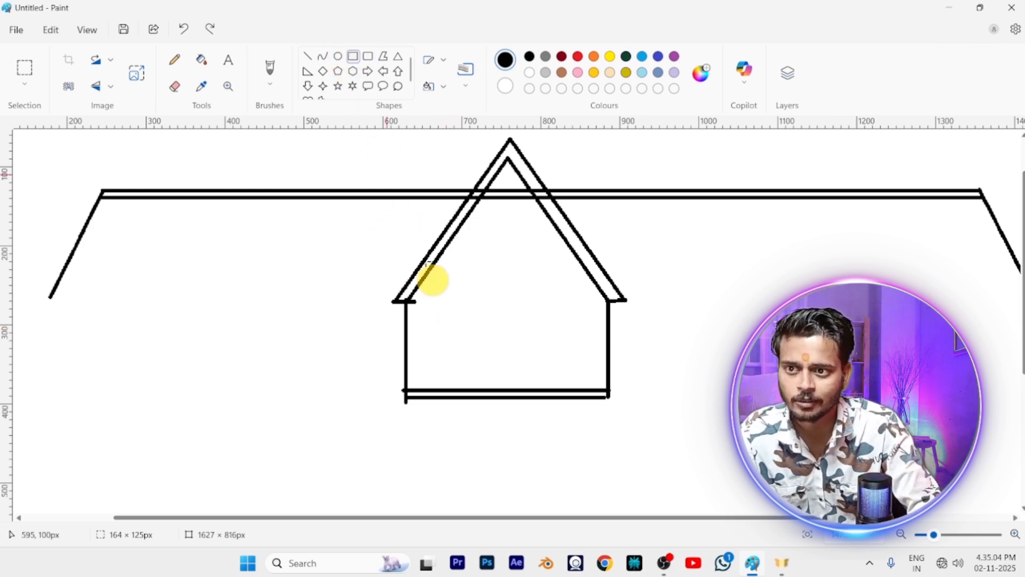
drag(449, 270, 559, 369)
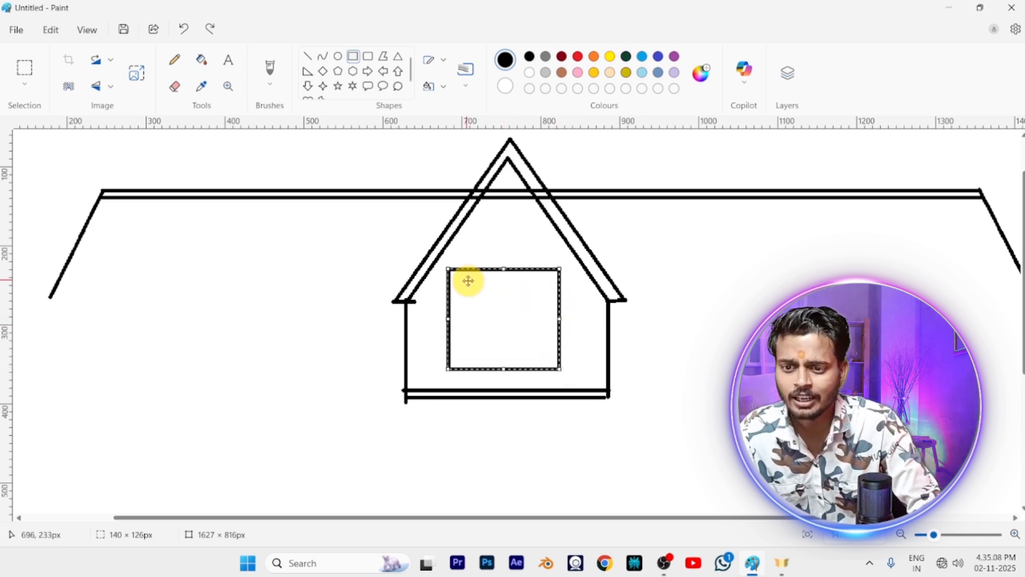
click(353, 57)
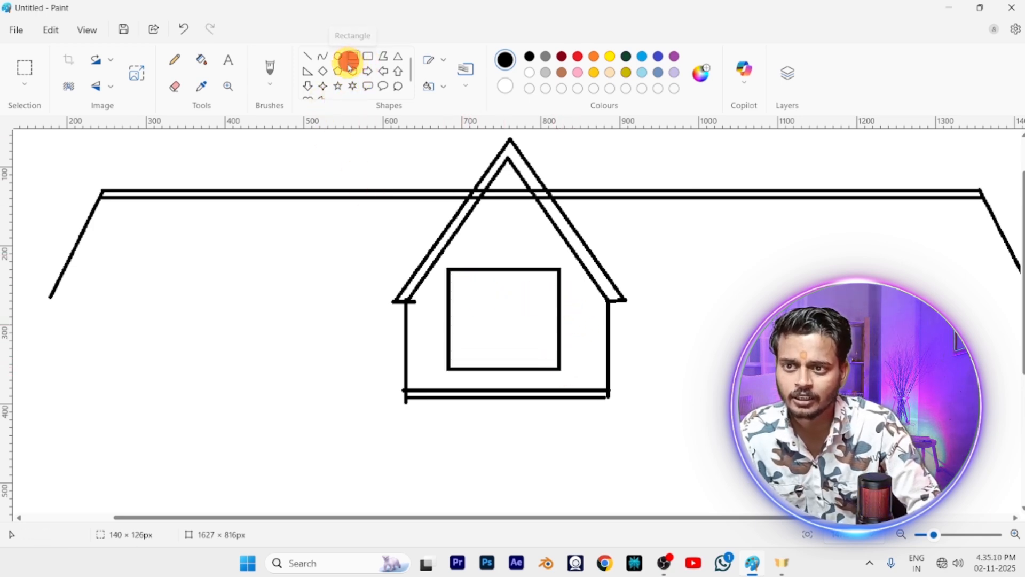
drag(458, 275, 551, 361)
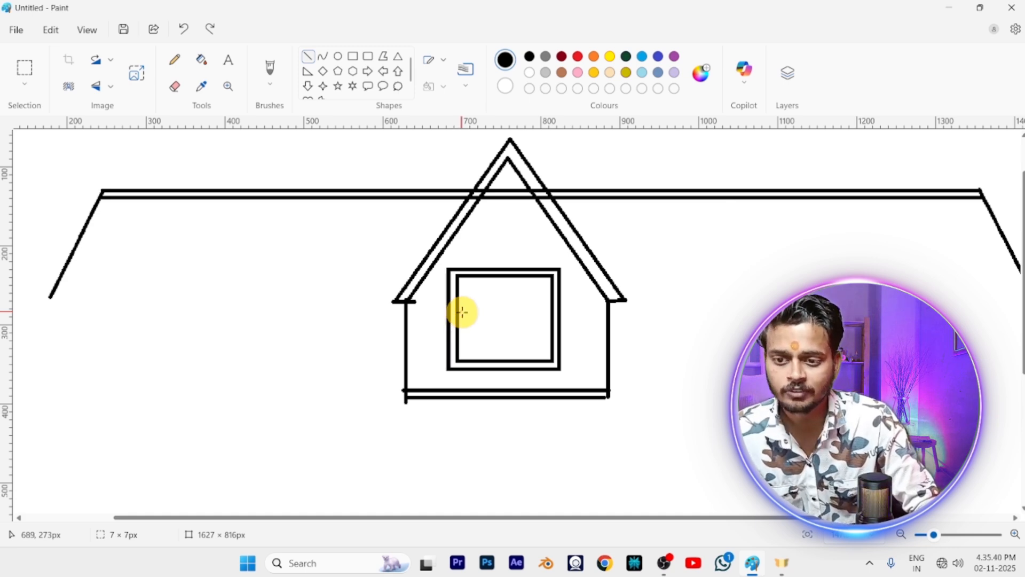
drag(460, 312, 550, 312)
mouse_move(503, 273)
mouse_down()
mouse_move(508, 354)
mouse_move(521, 357)
mouse_up()
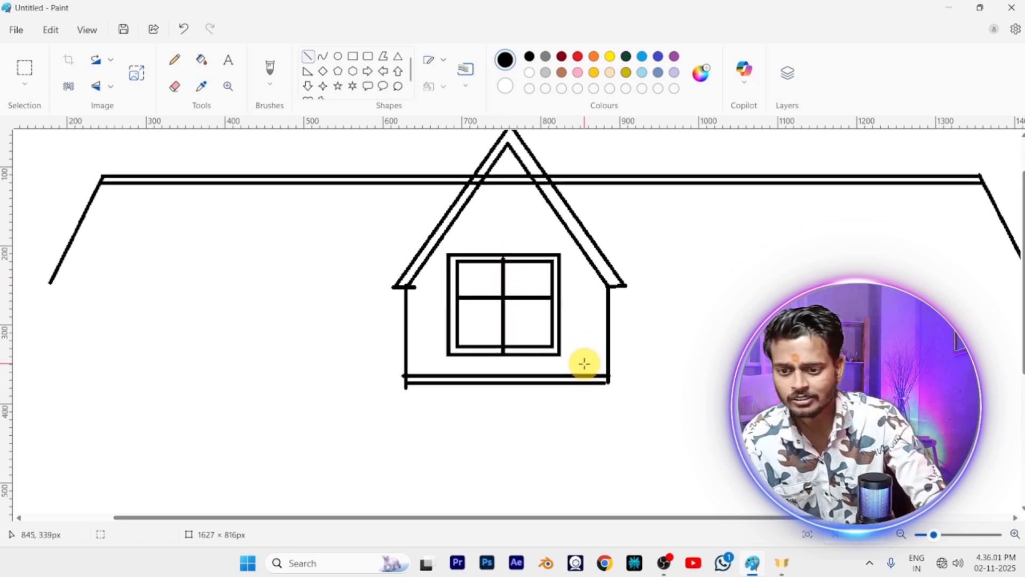
Draw two parallel eave lines about 432 px long from the left roof slope to the gable, nudging the upper one down
scroll(583, 364, down, 3)
scroll(581, 364, up, 3)
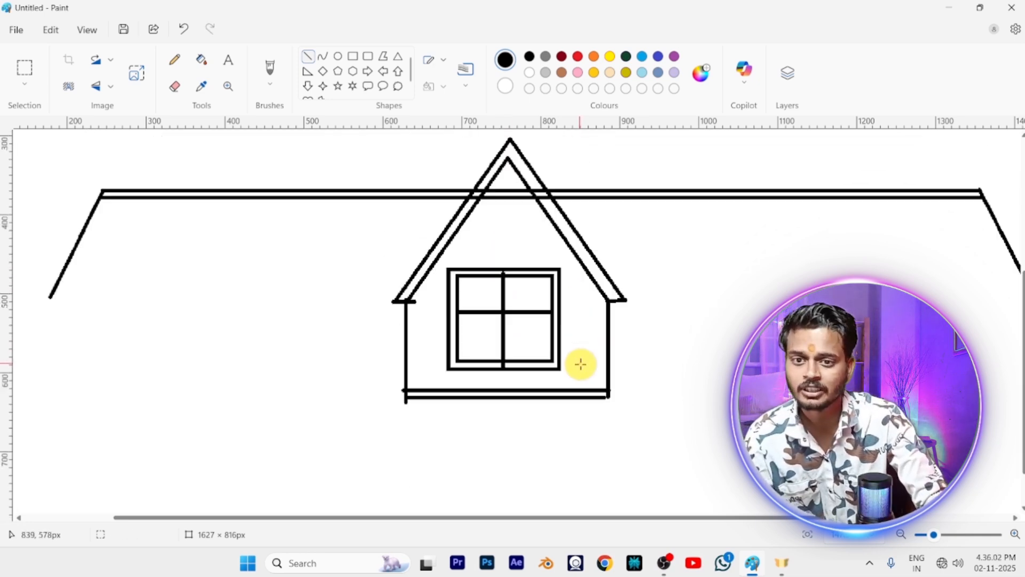
scroll(581, 364, up, 2)
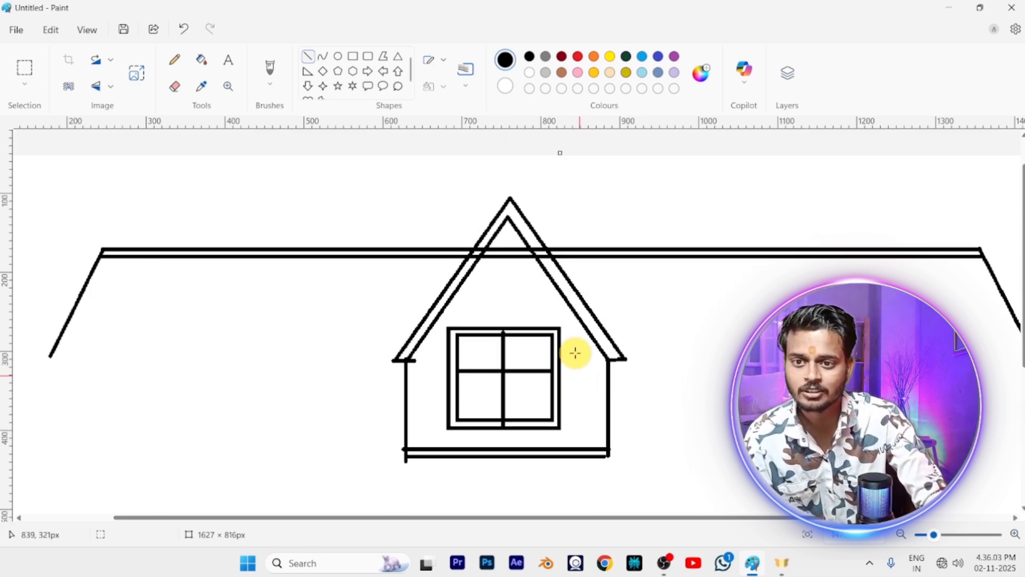
click(308, 54)
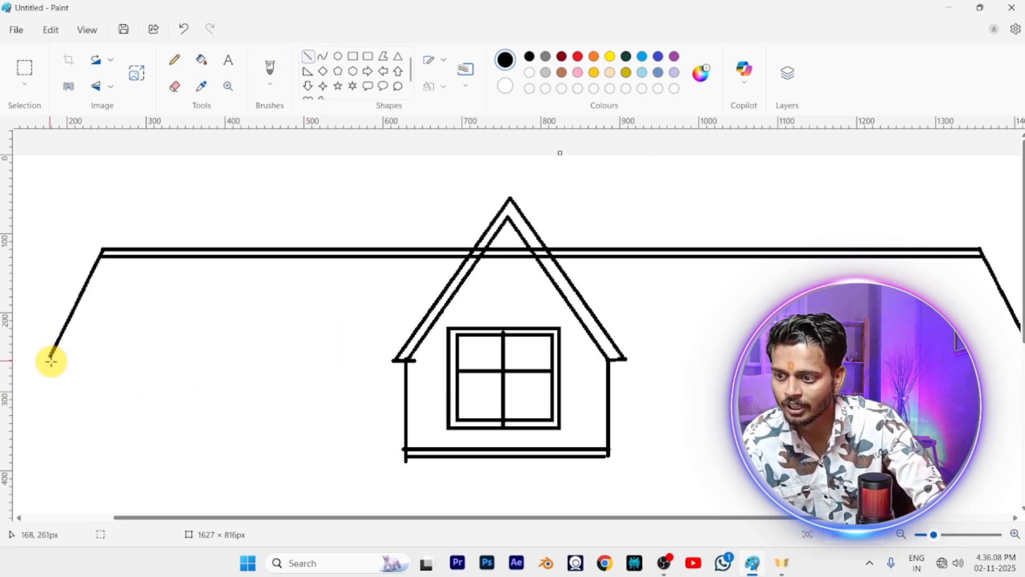
drag(51, 356, 393, 366)
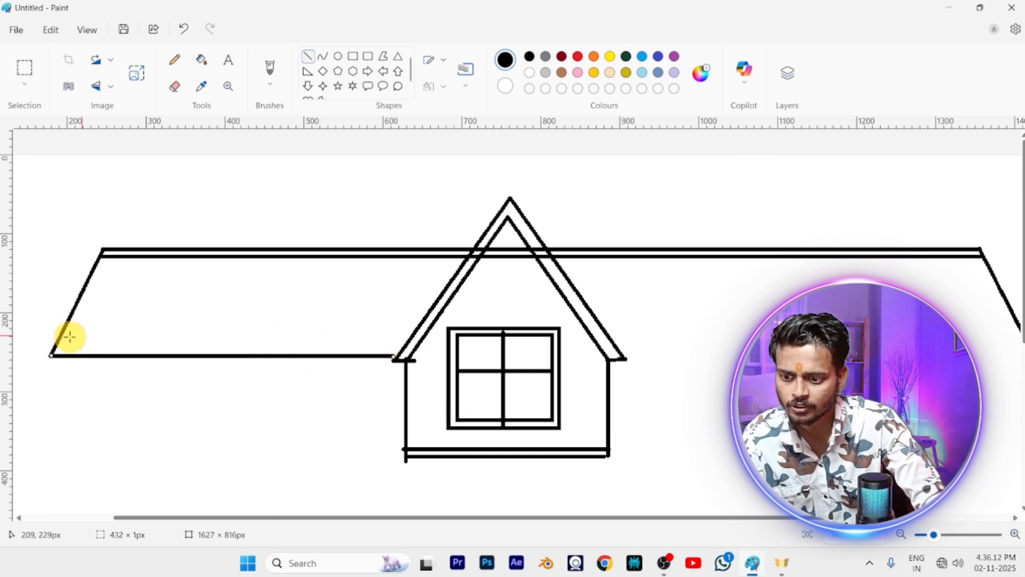
drag(63, 342, 404, 341)
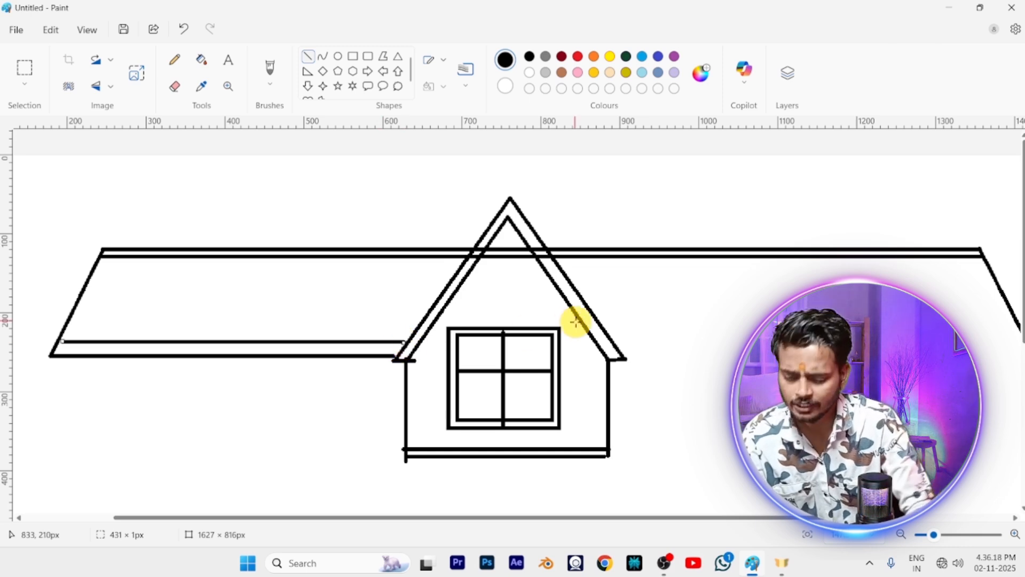
key(Down)
key(Down)
key(Down)
key(Down)
key(Down)
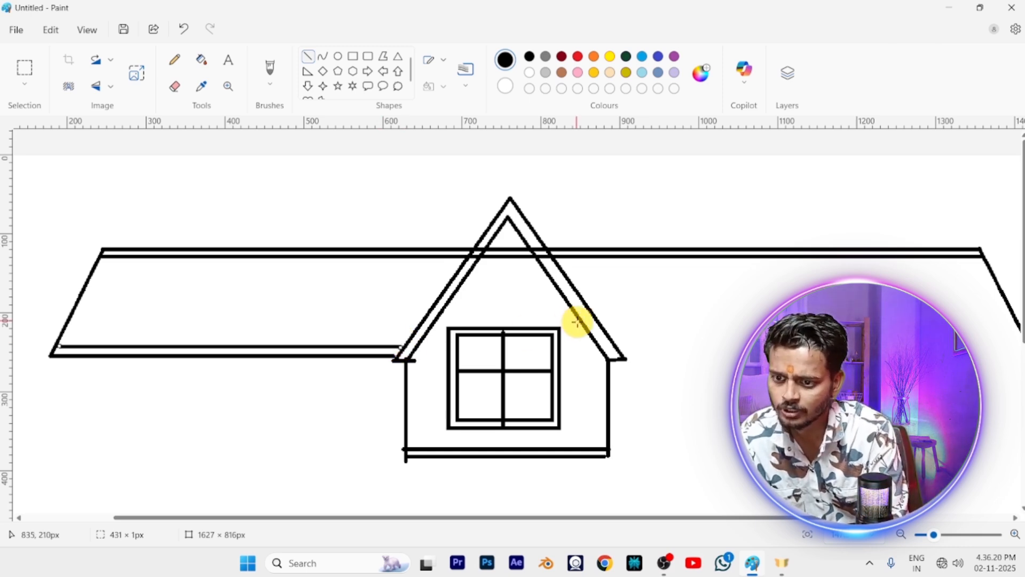
key(Down)
key(Down)
key(Down)
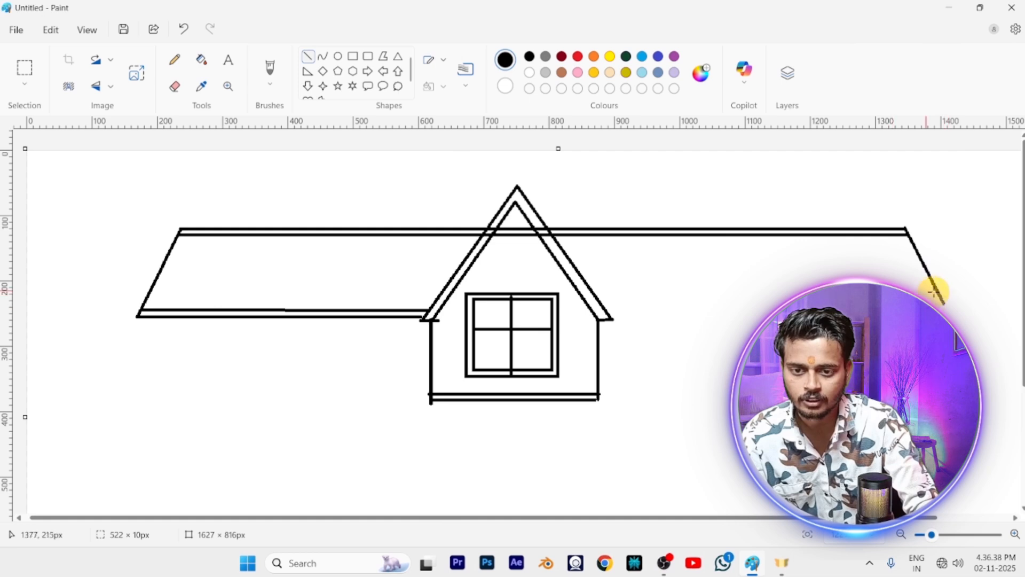
Undo the last line and draw two parallel eave lines about 520 px long between the gable and the right roof slope
key(ctrl+z)
mouse_move(944, 306)
mouse_down()
mouse_move(938, 298)
mouse_move(579, 344)
mouse_move(605, 350)
mouse_up()
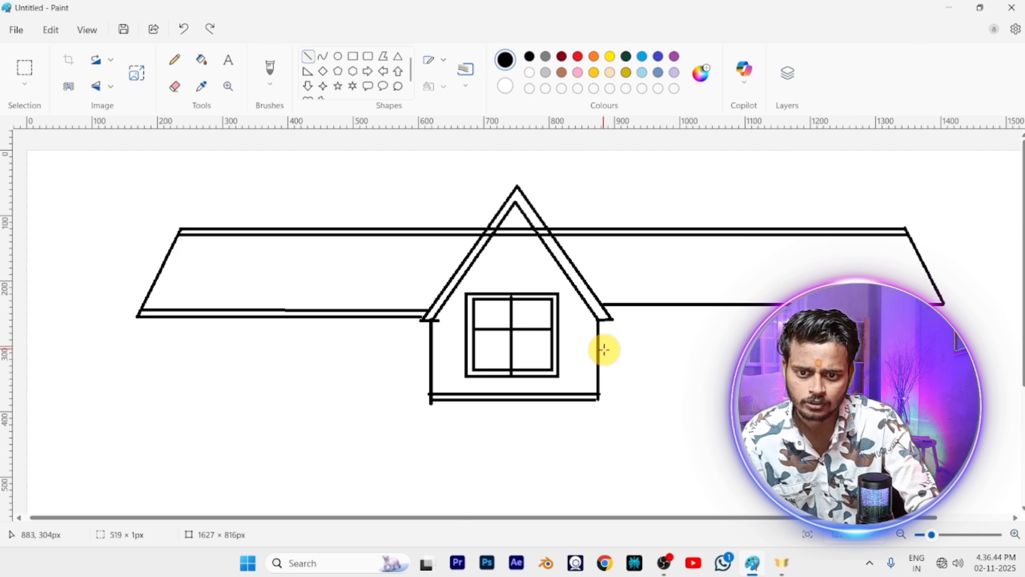
click(618, 318)
key(ctrl+z)
key(ctrl+y)
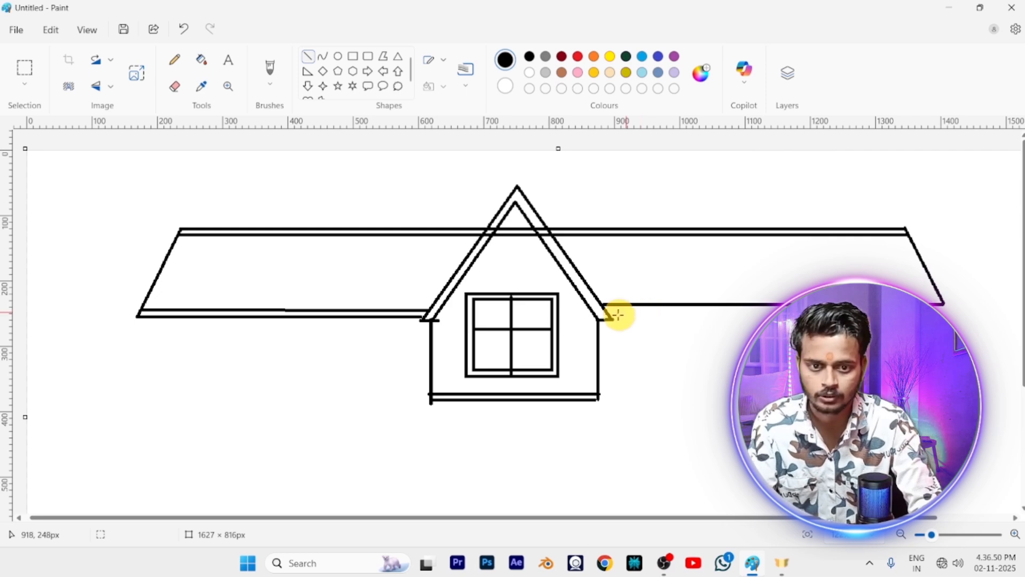
drag(609, 313, 897, 318)
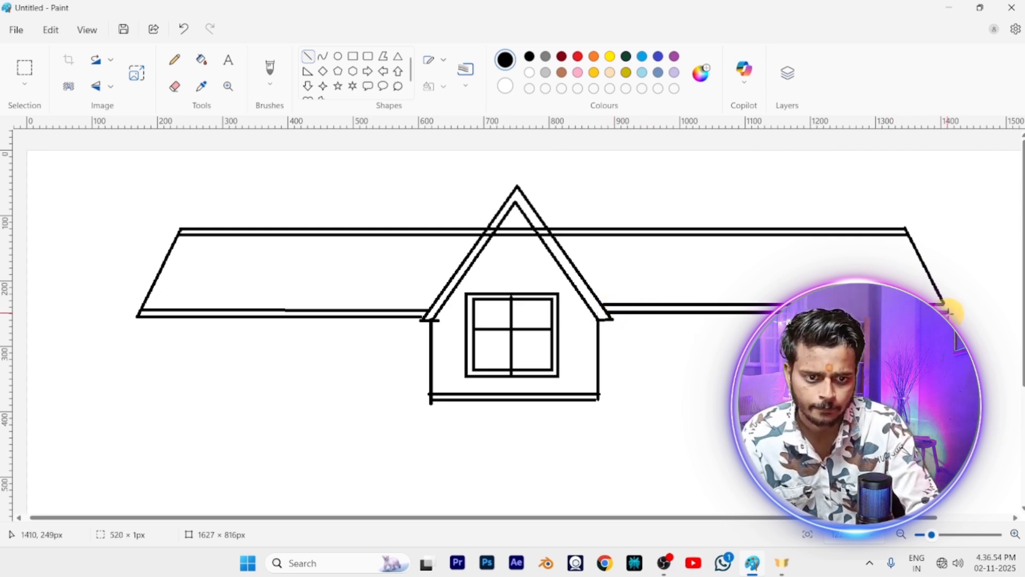
Nudge the lower right eave line up and close the right roof corner with a short slanted line about 9 × 11 px
key(Up)
key(Up)
key(Up)
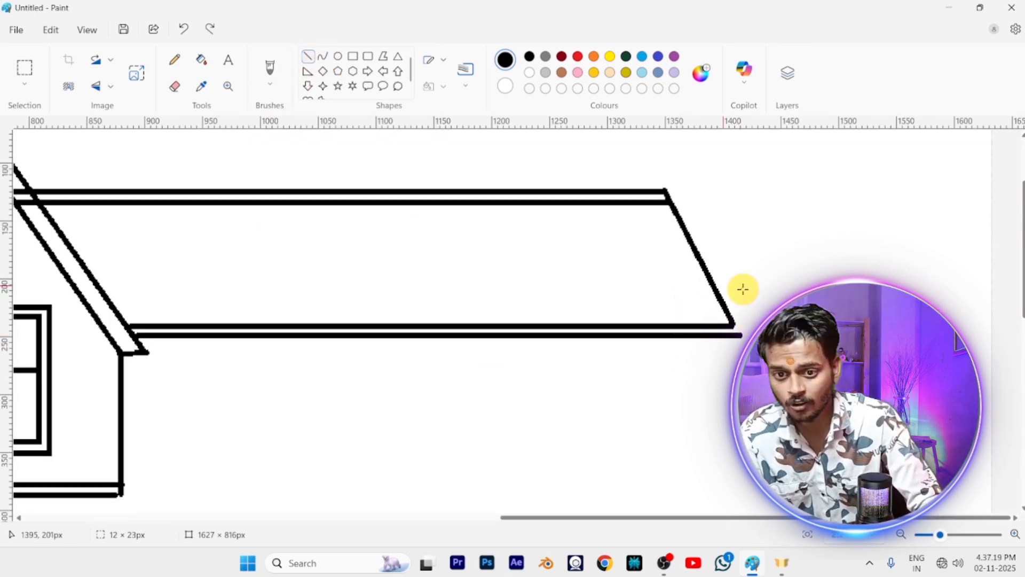
drag(733, 324, 743, 336)
click(323, 54)
click(311, 55)
scroll(633, 317, down, 1)
scroll(633, 317, down, 5)
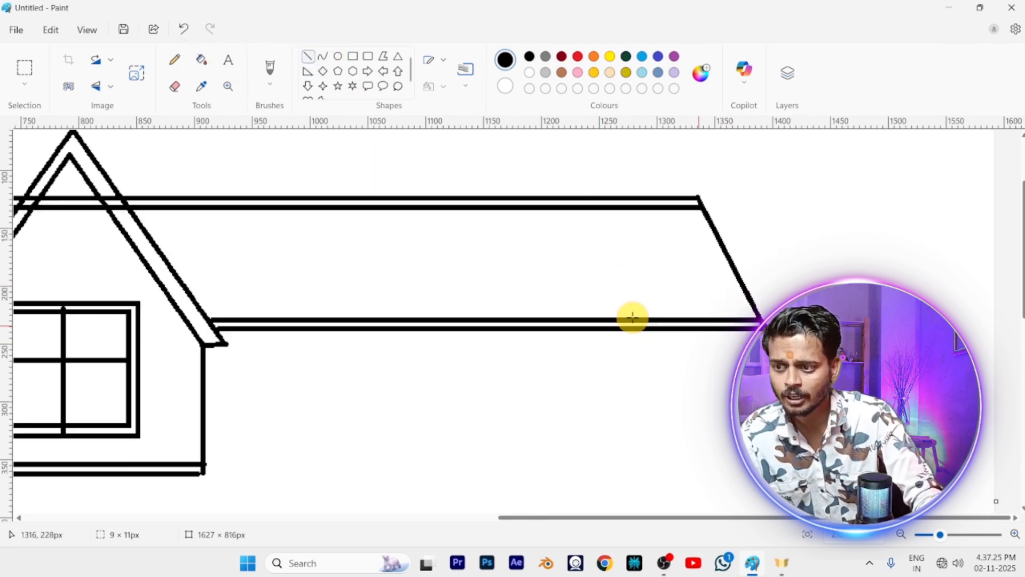
Draw two close parallel vertical wall lines about 194 px tall down from the left end of the eave
scroll(630, 315, down, 2)
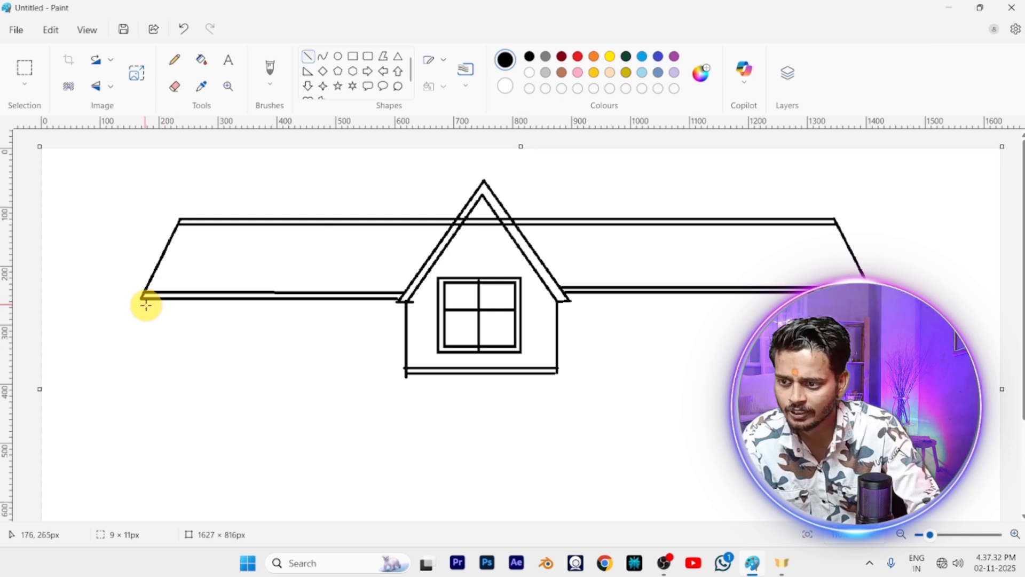
drag(148, 296, 148, 412)
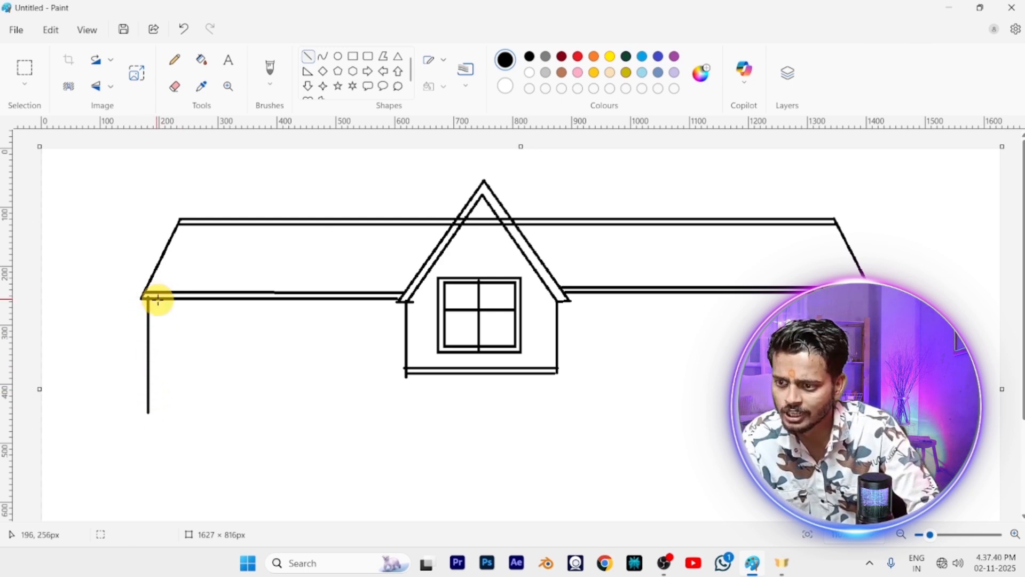
drag(153, 298, 153, 413)
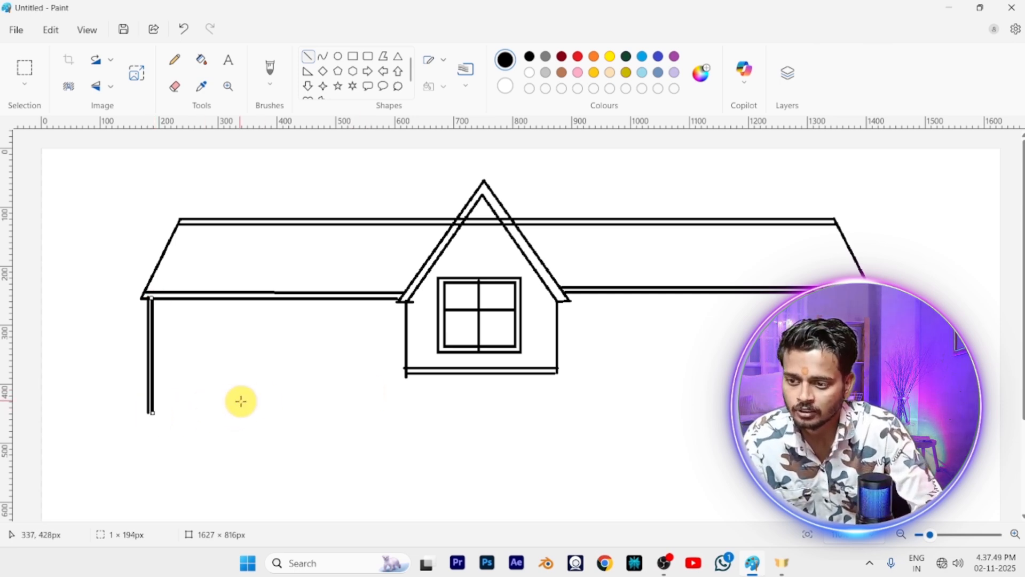
Draw a horizontal base line about 427 px long from the gable wall to the left wall and erase the wall ends below it
scroll(236, 401, down, 1)
scroll(234, 400, down, 3)
scroll(230, 399, up, 2)
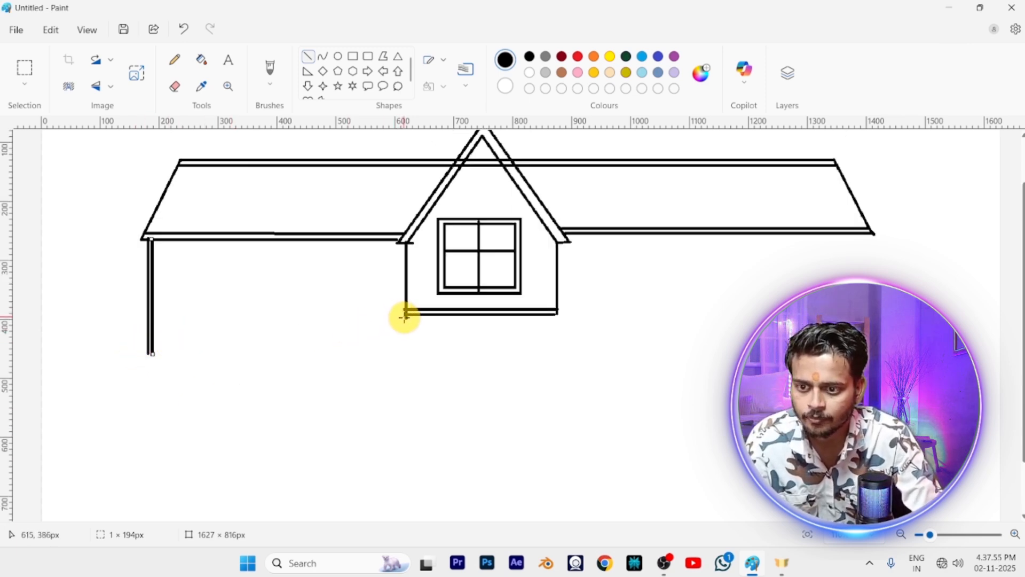
drag(404, 317, 154, 339)
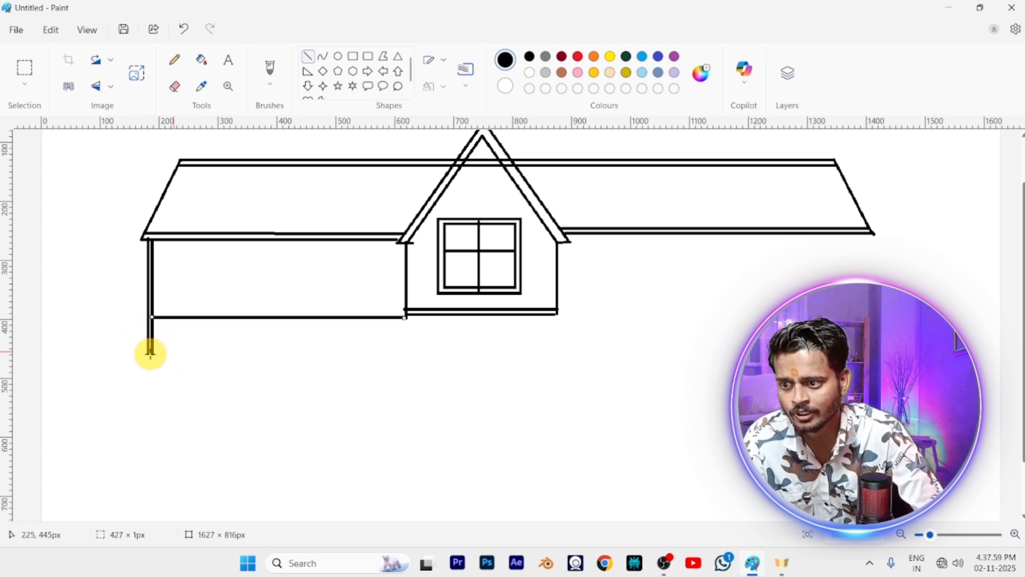
click(175, 85)
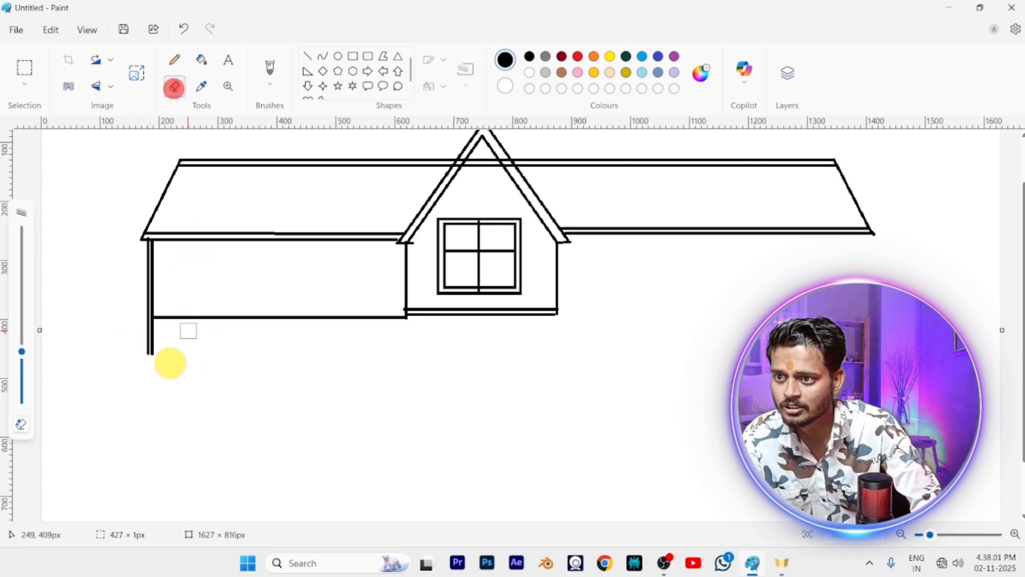
mouse_move(139, 347)
mouse_down()
mouse_move(169, 350)
mouse_move(154, 340)
mouse_move(163, 337)
mouse_move(140, 334)
mouse_up()
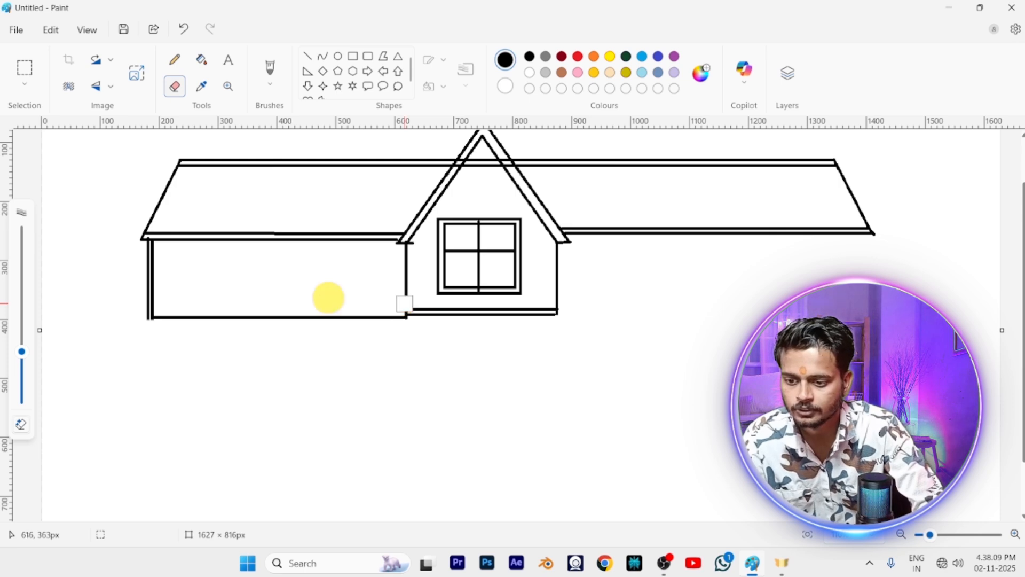
Divide the left wall with a vertical line about 142 px tall and add two parallel horizontal rails about 150 px long across its outer section
click(307, 57)
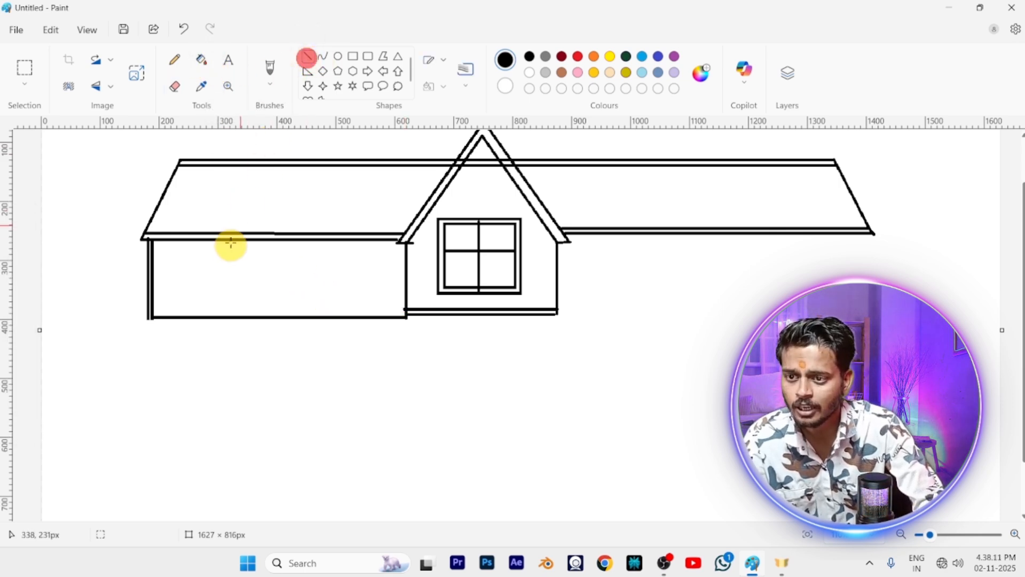
drag(223, 236, 222, 317)
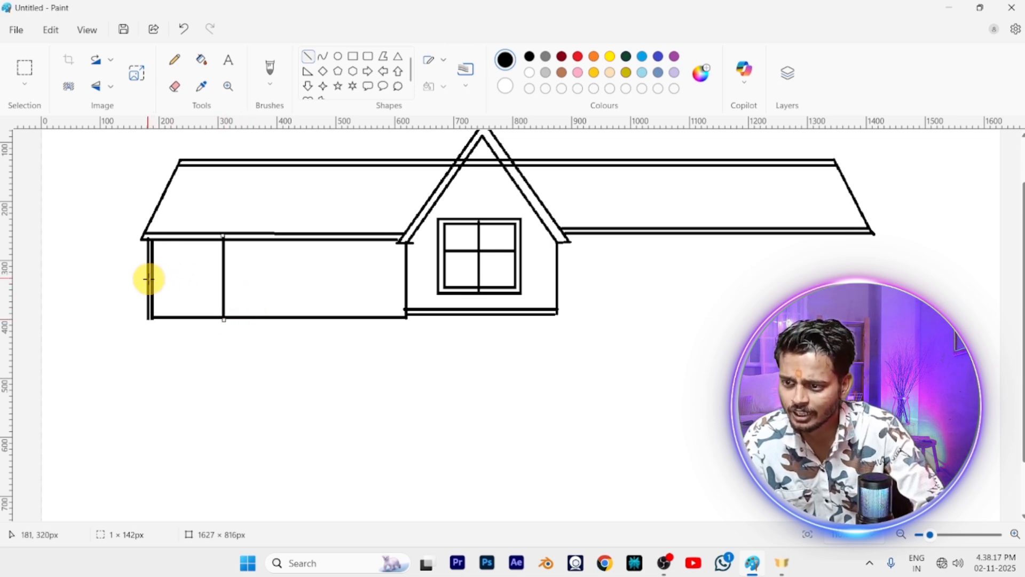
drag(135, 276, 225, 276)
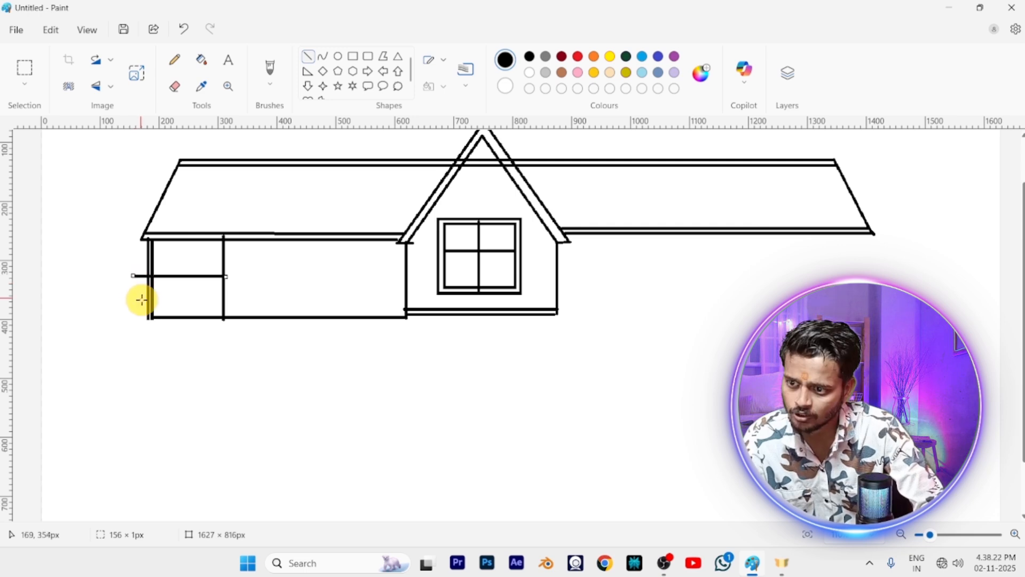
drag(133, 283, 230, 291)
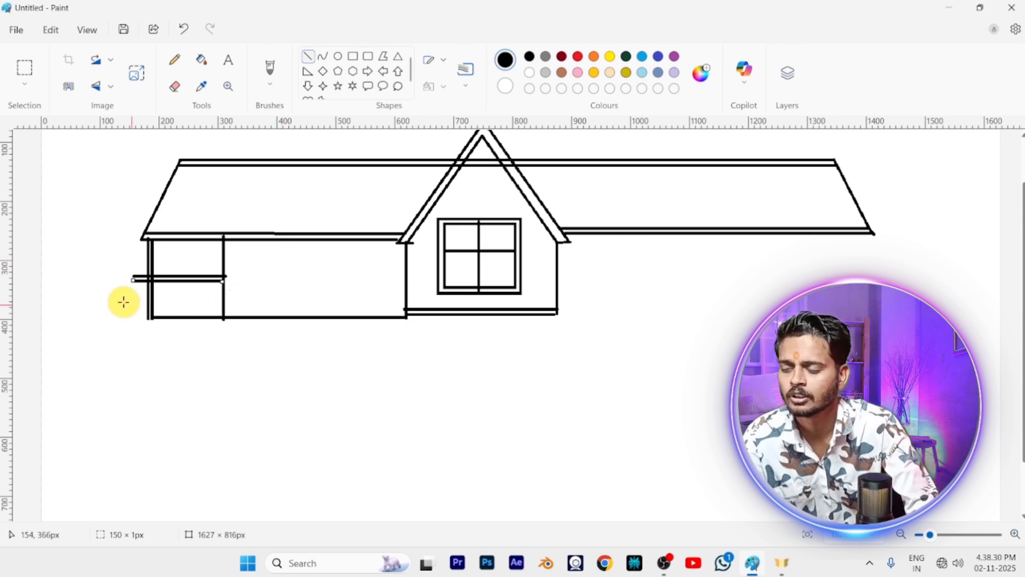
click(197, 362)
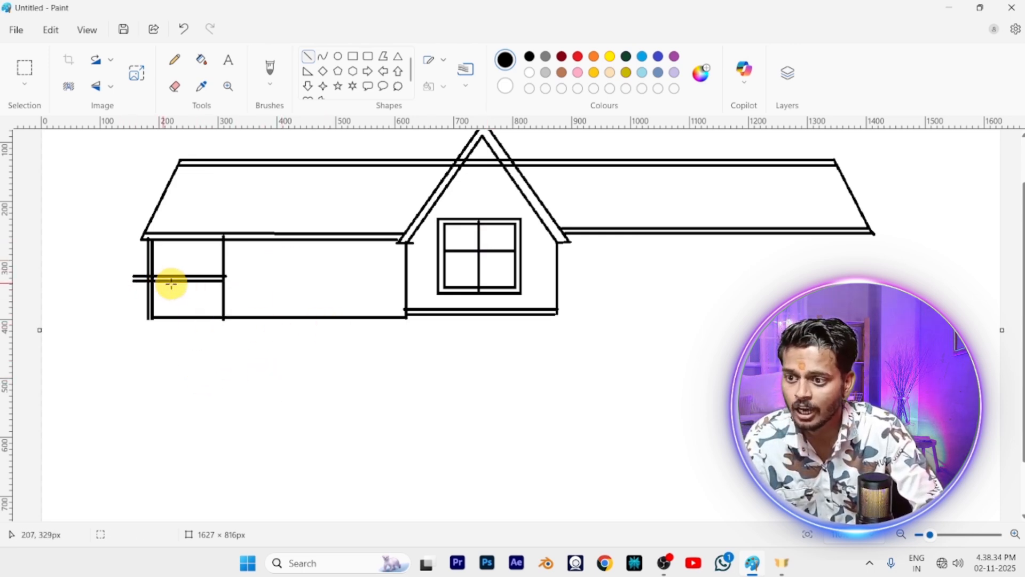
drag(167, 282, 166, 309)
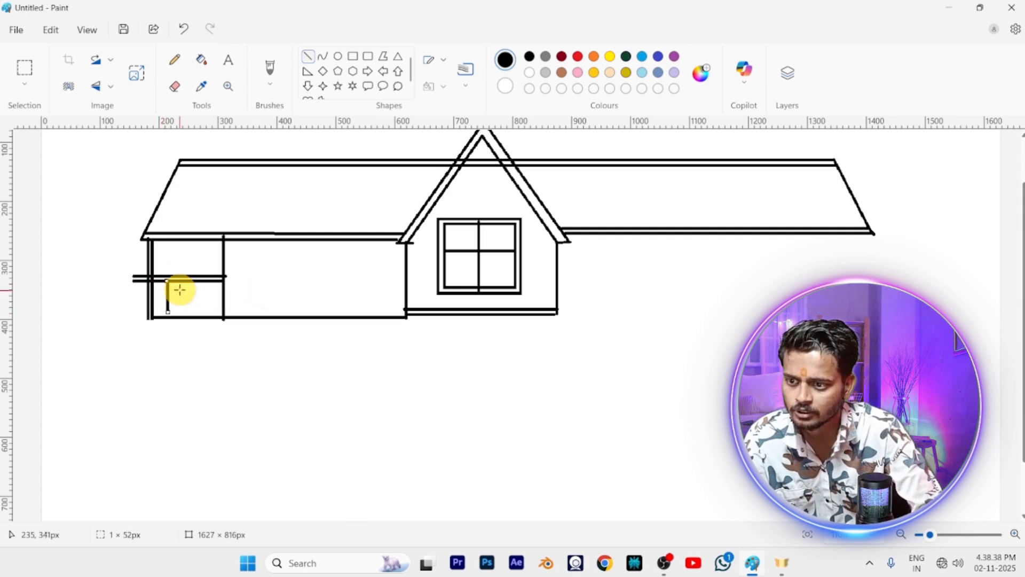
drag(166, 310, 167, 315)
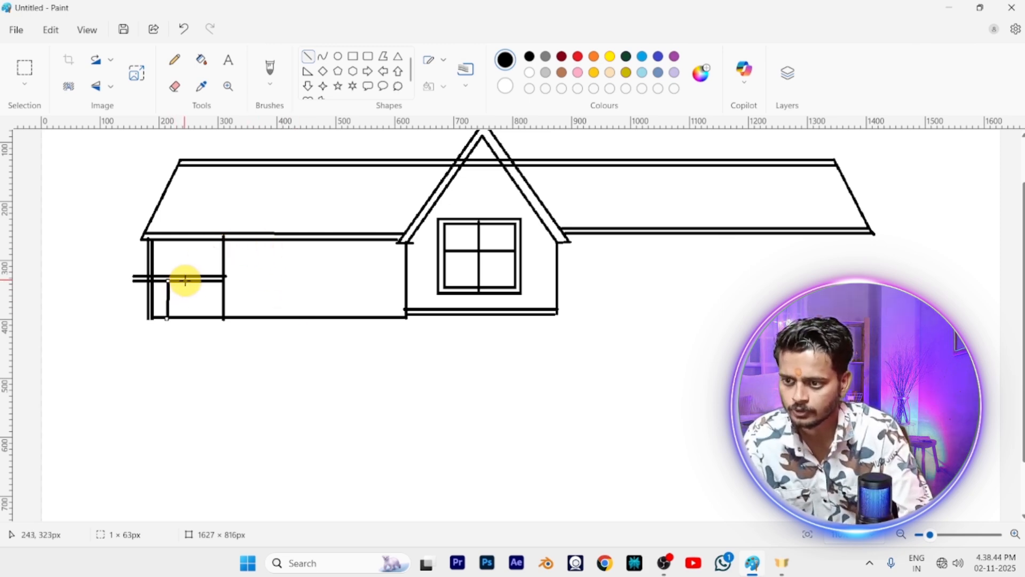
key(ctrl+z)
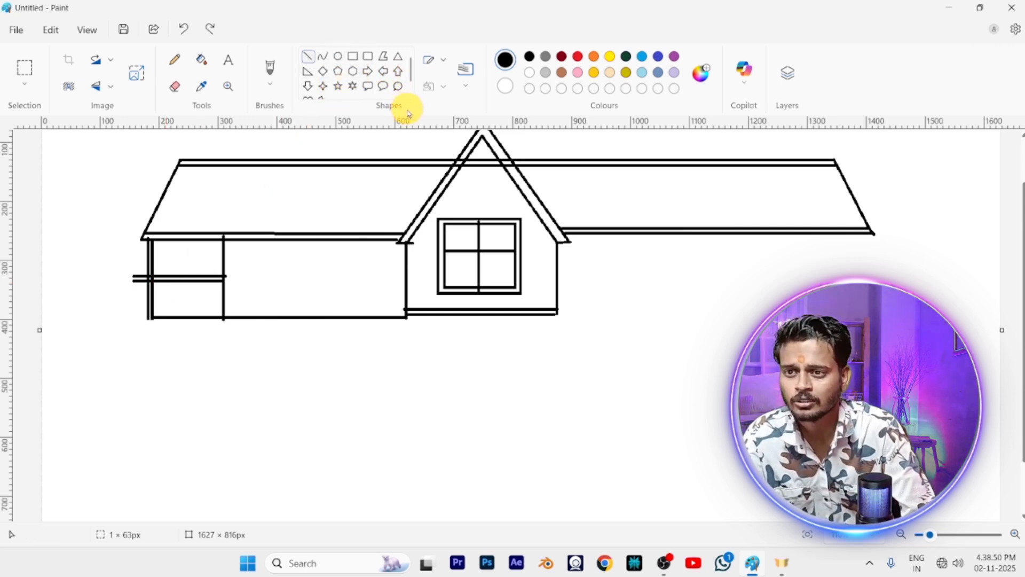
Draw three evenly spaced narrow rectangular posts about 10 × 65 px between the railing and the base line of the left section
click(355, 57)
drag(165, 282, 167, 317)
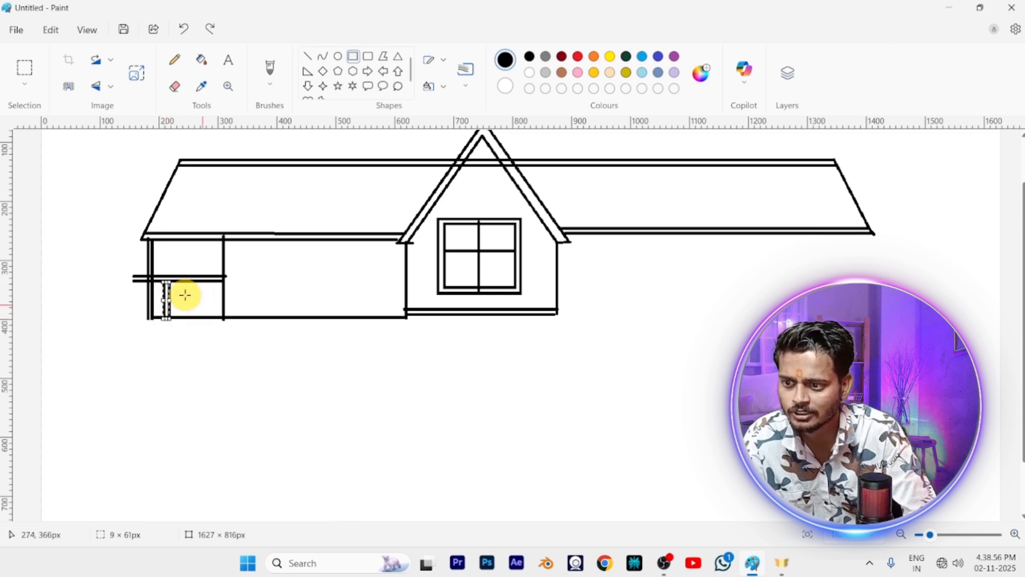
drag(188, 280, 196, 319)
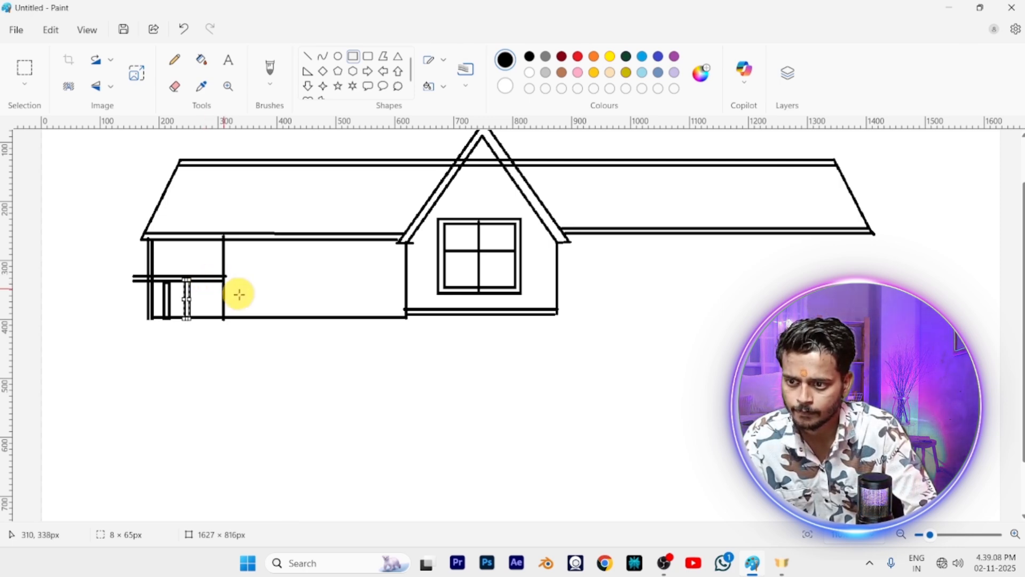
scroll(362, 330, up, 2)
scroll(185, 304, up, 1)
click(195, 380)
drag(156, 286, 167, 345)
scroll(267, 357, down, 1)
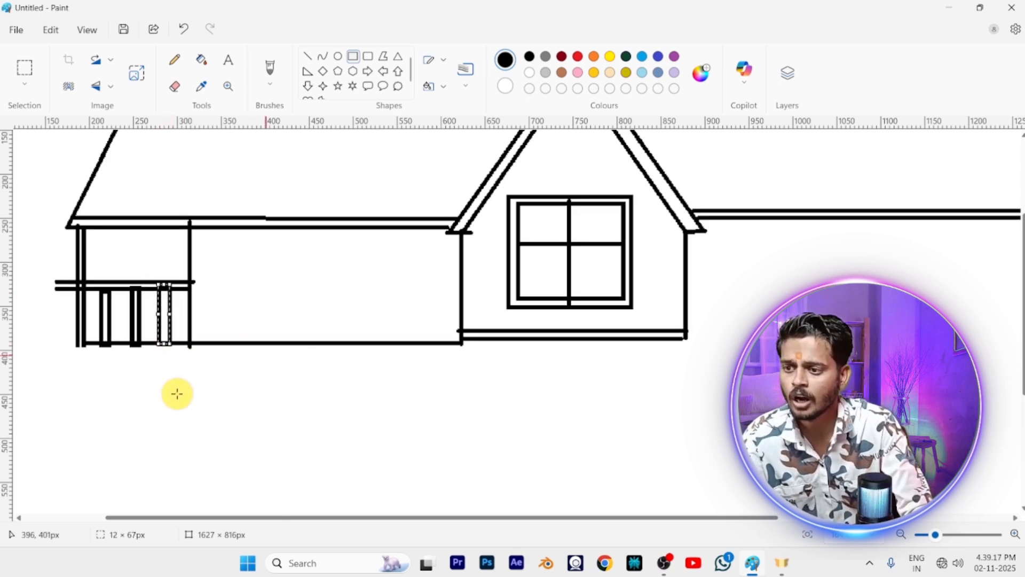
scroll(357, 339, down, 2)
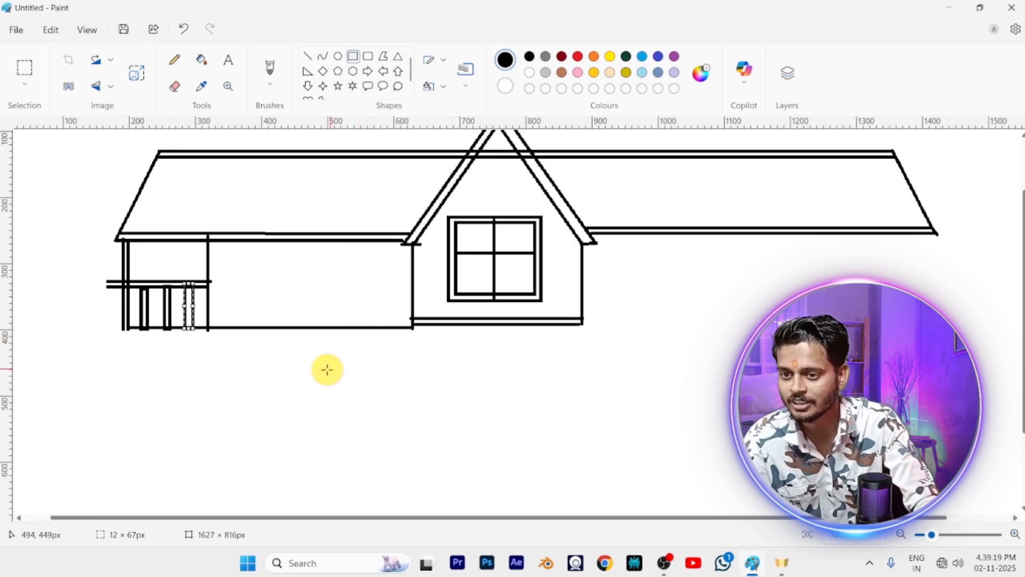
click(327, 369)
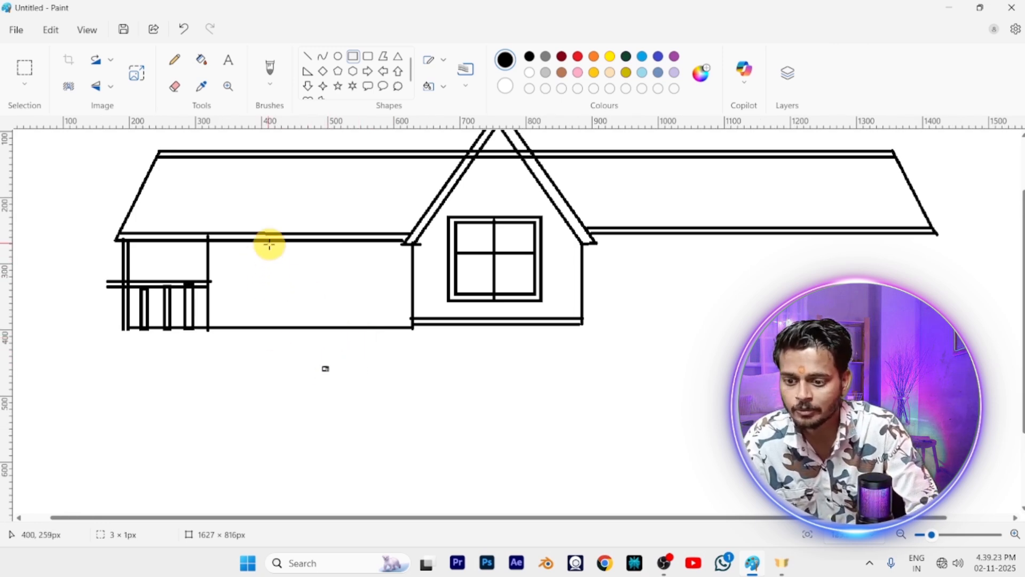
Draw a window about 77 × 108 px in the left wall with an inner rectangular frame and crossing horizontal and vertical bars
drag(264, 249, 315, 321)
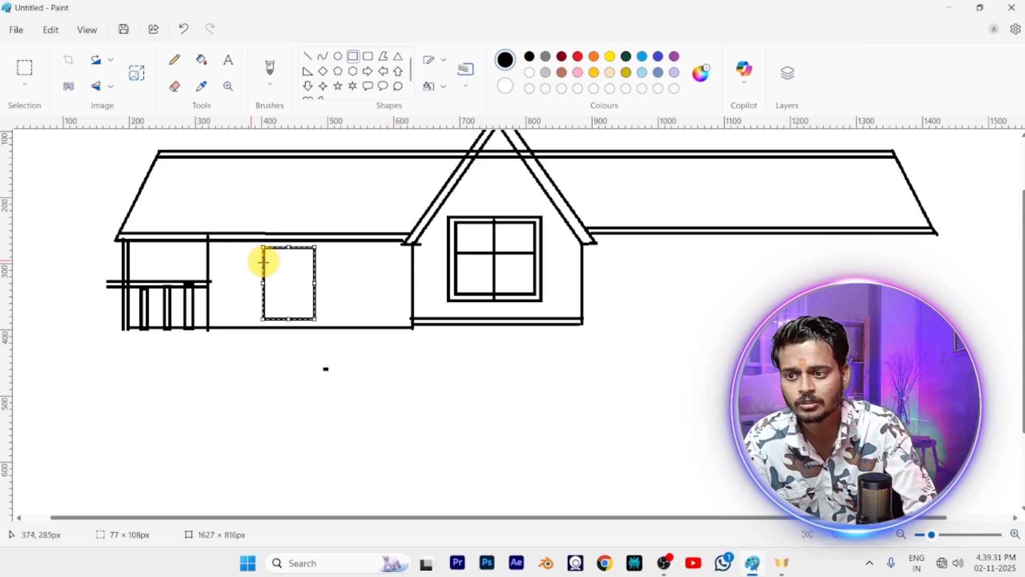
click(240, 270)
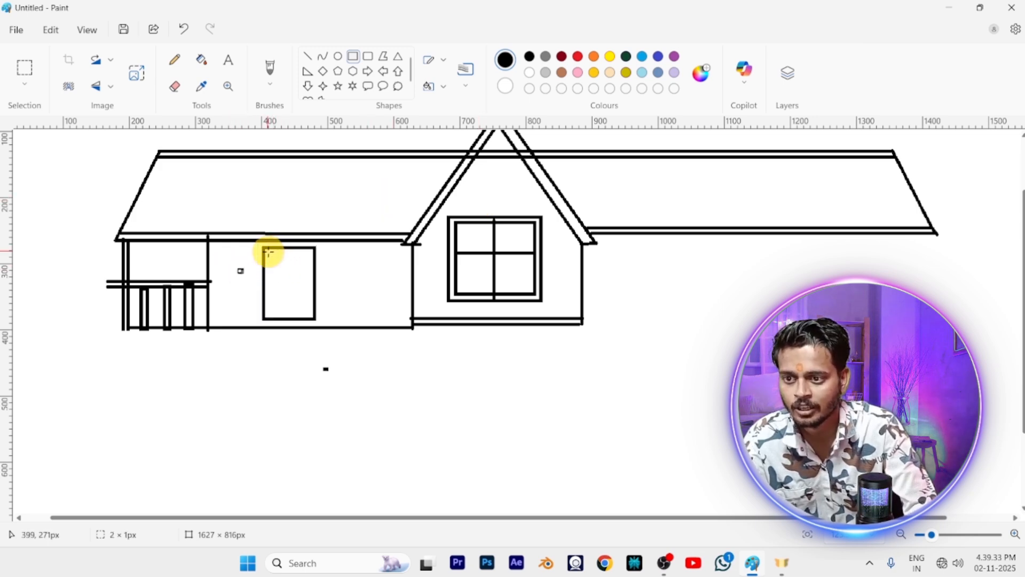
drag(268, 253, 310, 315)
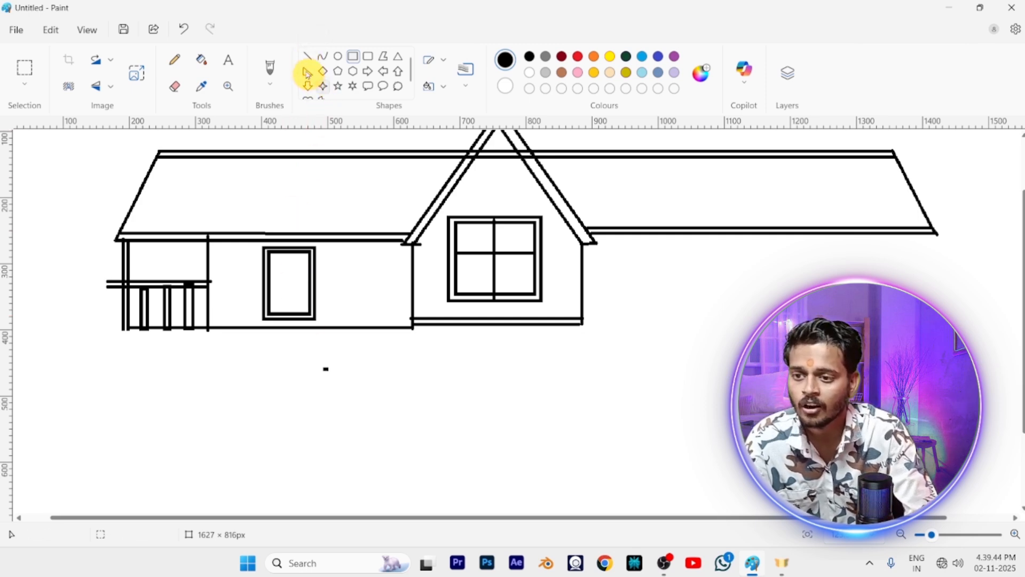
click(306, 55)
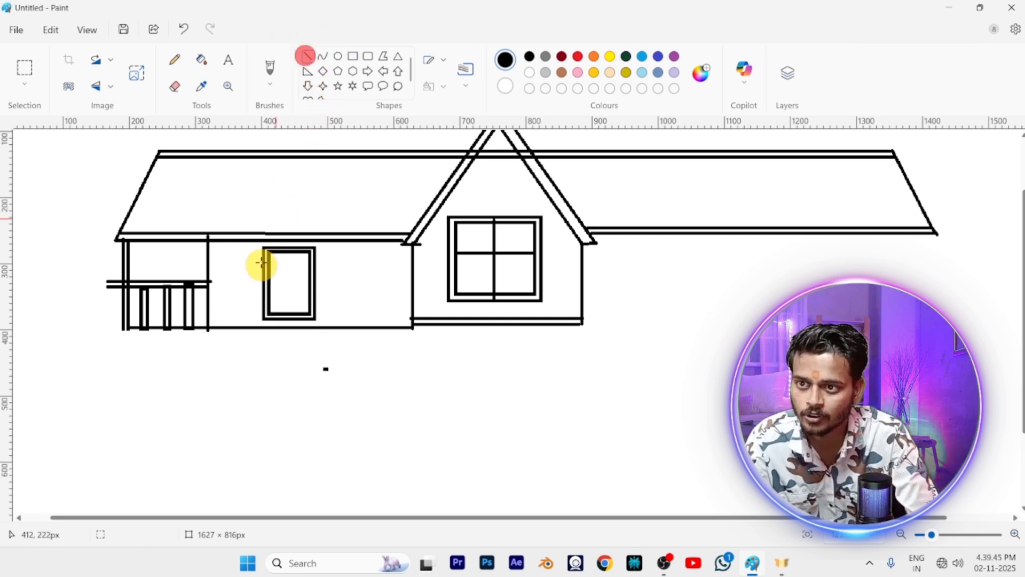
drag(270, 285, 311, 284)
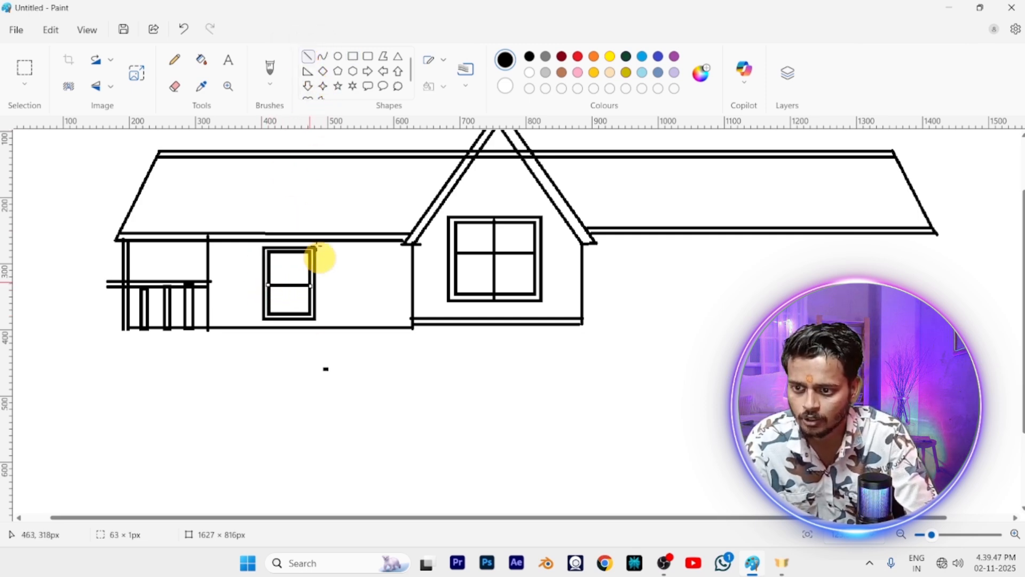
drag(290, 249, 290, 312)
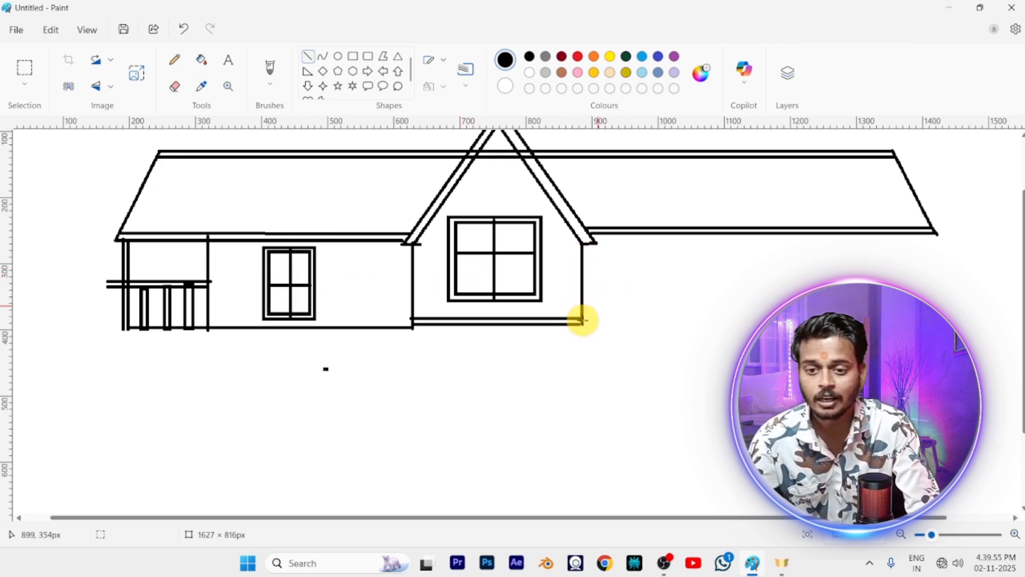
Draw the right wing's base line about 581 px long and its outer wall line about 146 px tall, erasing the base line's overhang
drag(580, 323, 853, 319)
drag(946, 309, 964, 307)
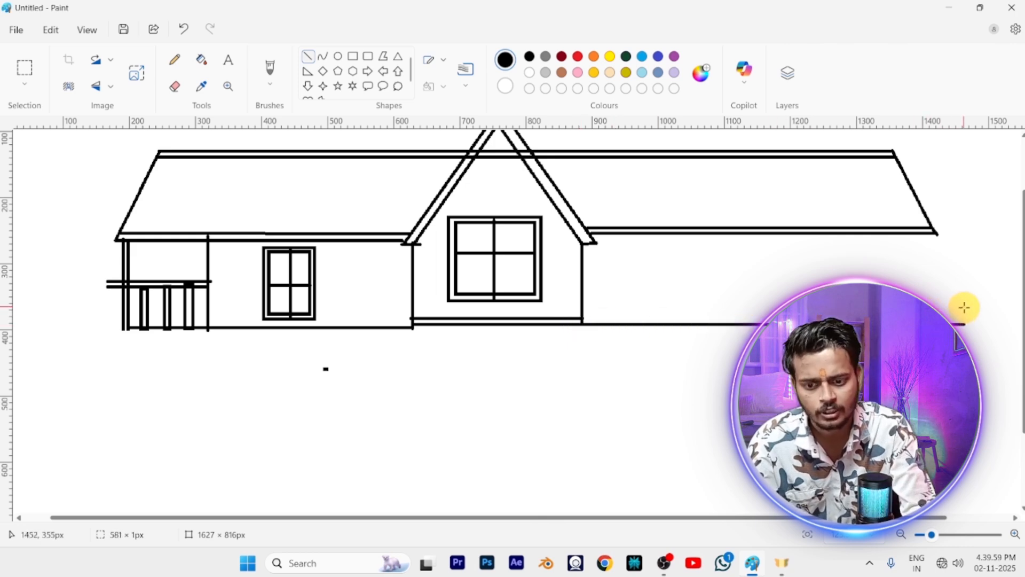
drag(929, 232, 934, 317)
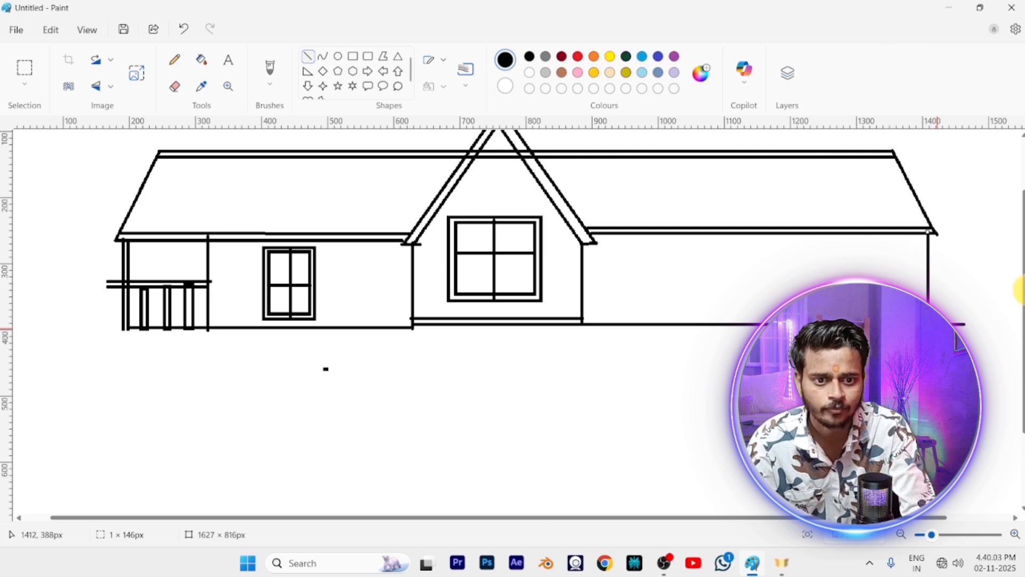
click(175, 85)
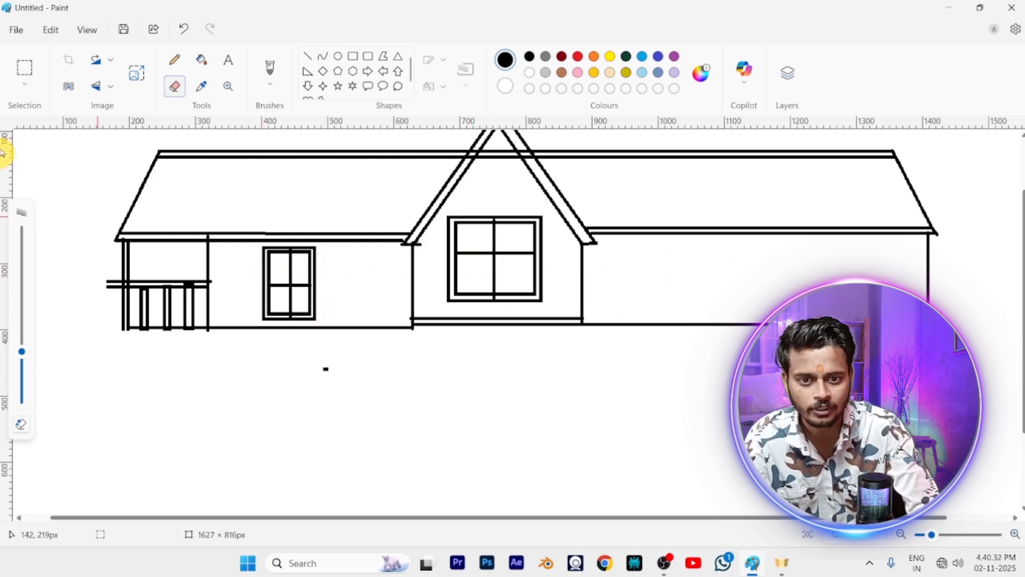
Copy the left wall's window with a rectangular selection about 103 × 119 px and place the copy in the middle of the right wall
click(25, 85)
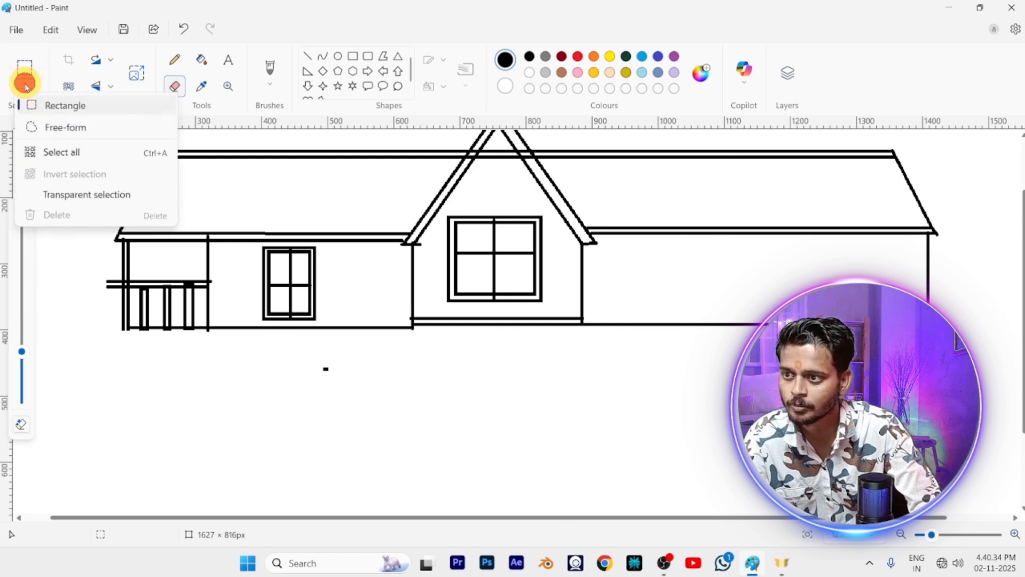
click(42, 102)
drag(254, 243, 323, 322)
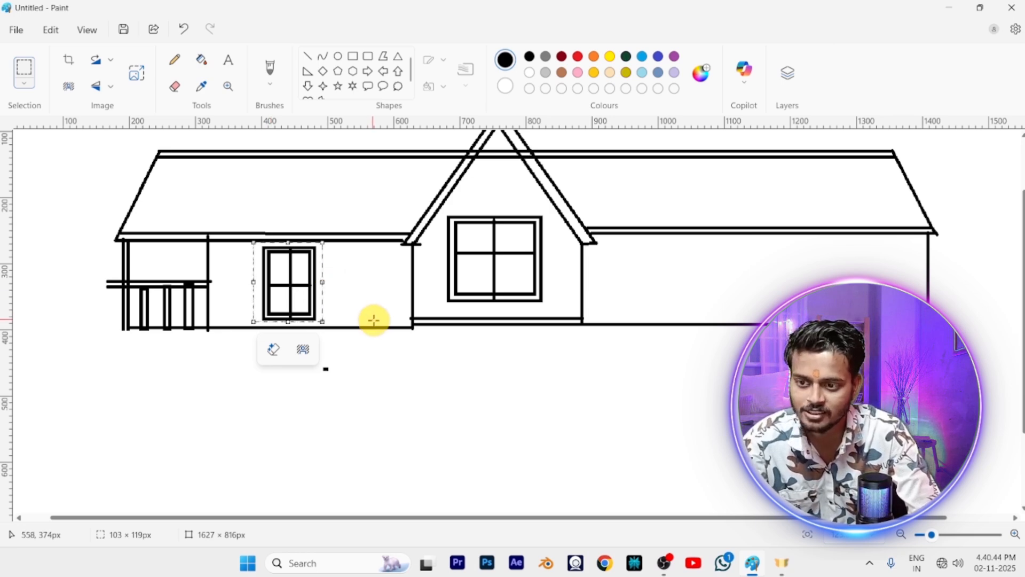
key(ctrl+v)
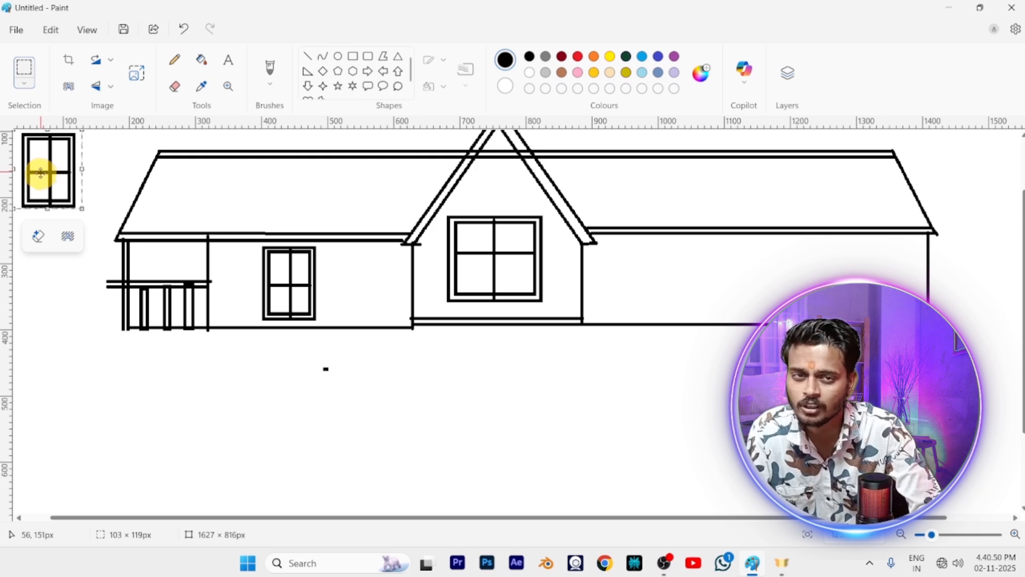
drag(35, 173, 746, 282)
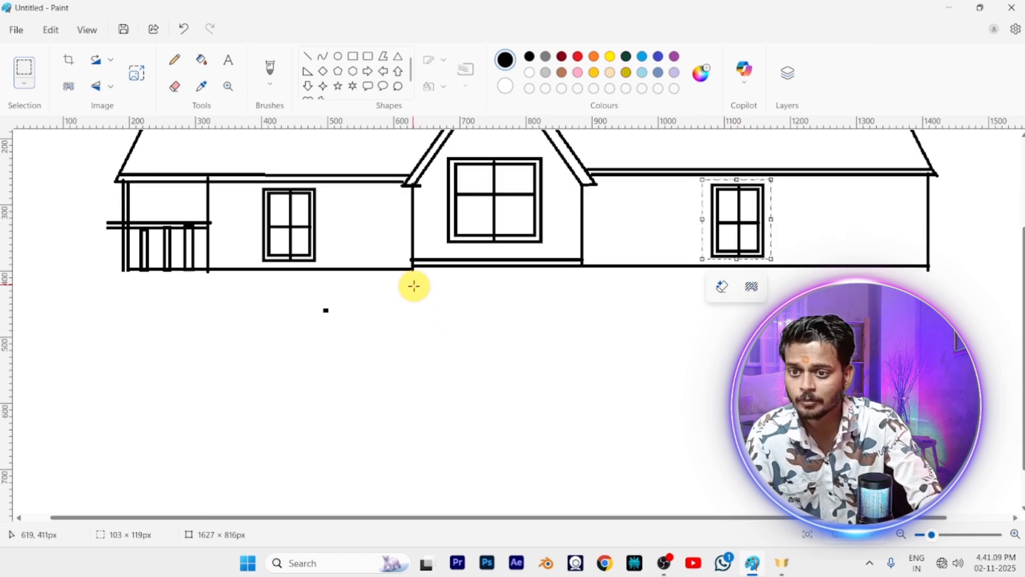
scroll(511, 327, up, 1)
scroll(511, 327, up, 1)
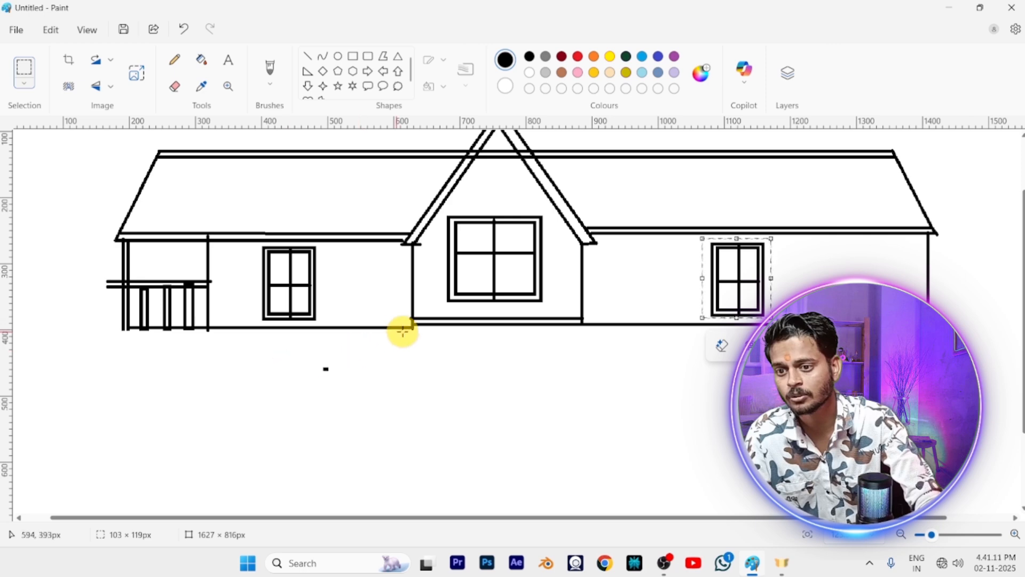
Undo the right wall's window copy and draw two outward-slanting roof edges, about 99 × 135 px and 94 × 141 px, below the central section
key(ctrl+z)
click(308, 58)
drag(411, 323, 348, 416)
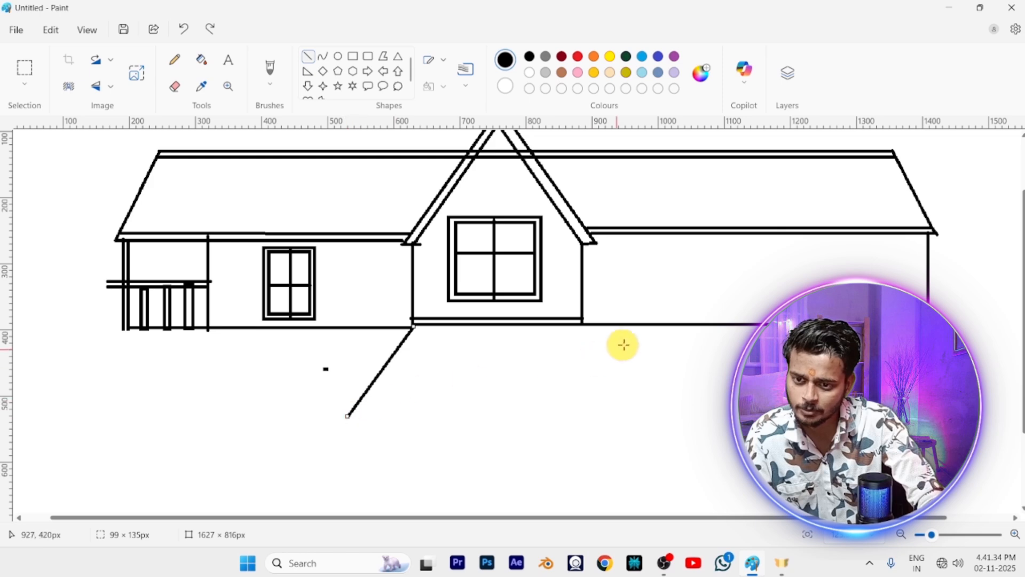
drag(584, 322, 648, 414)
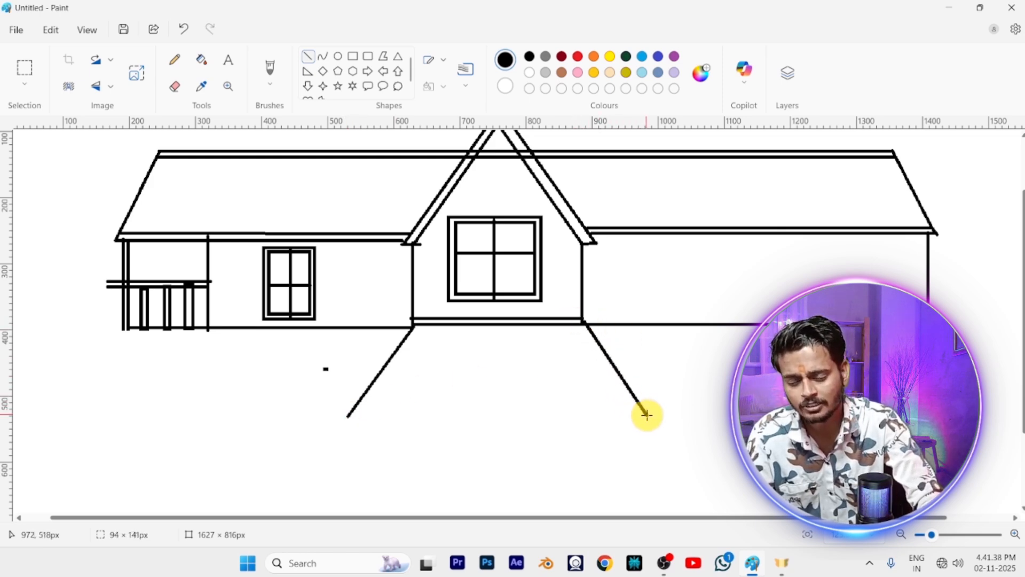
click(706, 421)
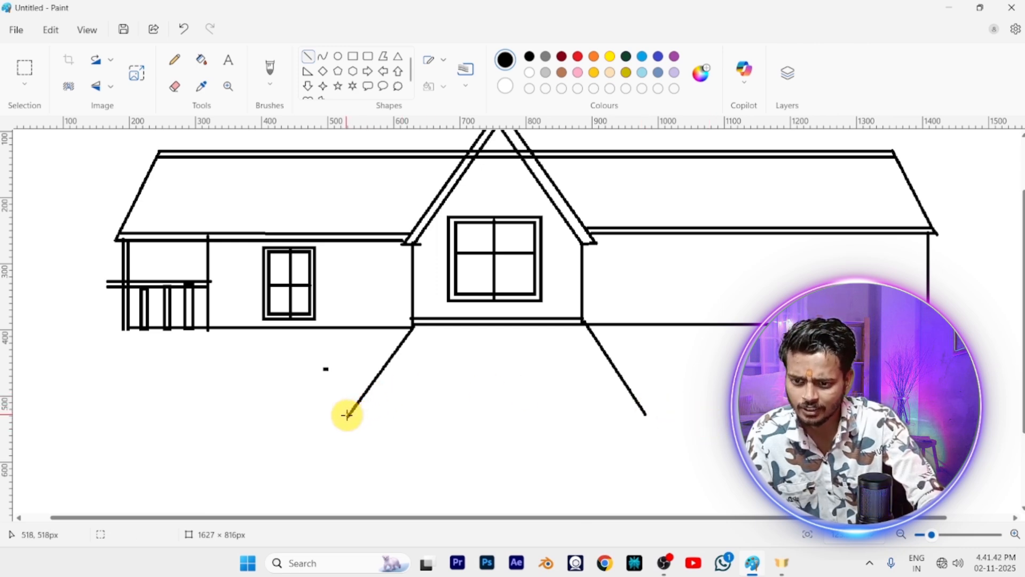
Close the lower central roof with two closely spaced horizontal eave lines, the upper one about 434 px long
drag(347, 415, 643, 431)
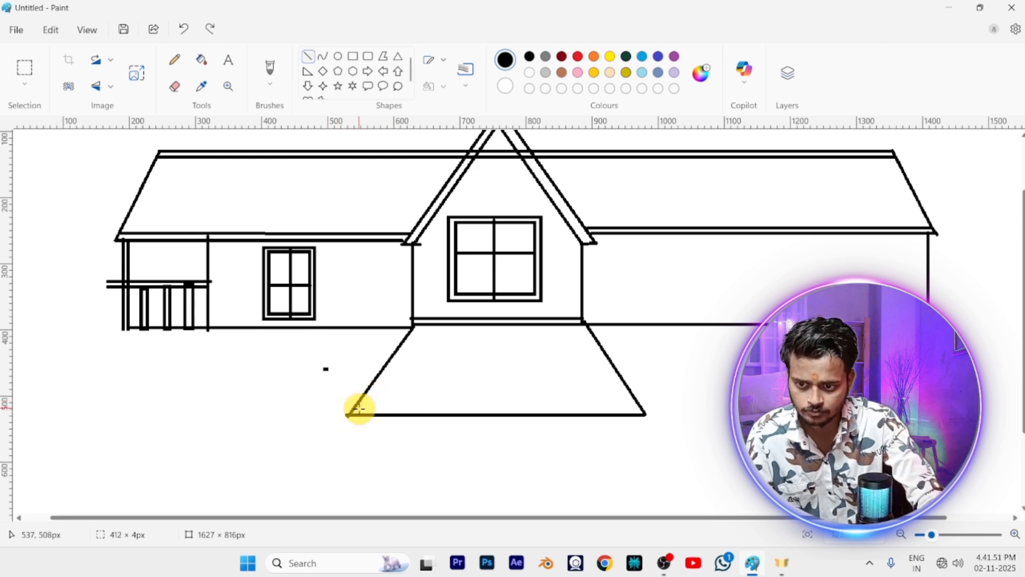
drag(356, 408, 600, 415)
drag(630, 414, 644, 411)
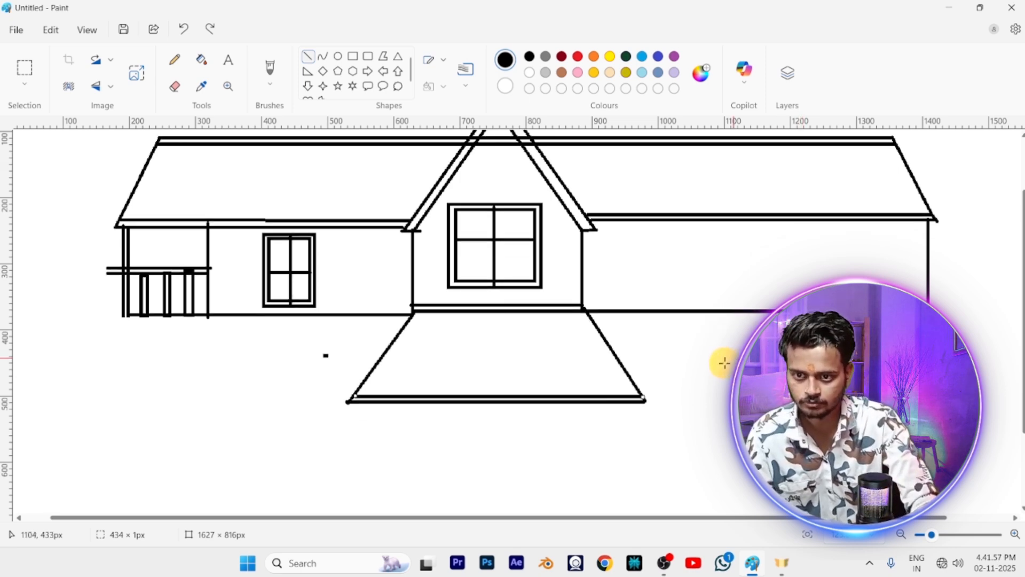
Draw the entrance wall under the lower roof with two vertical lines about 257 px tall and a base line about 397 px long
scroll(720, 359, down, 2)
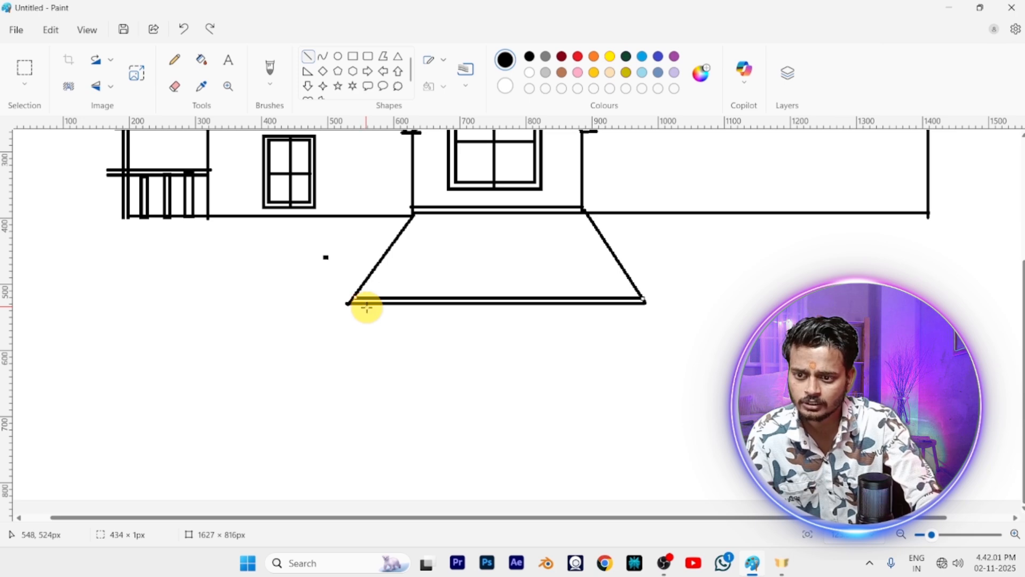
drag(367, 307, 380, 441)
key(ctrl+z)
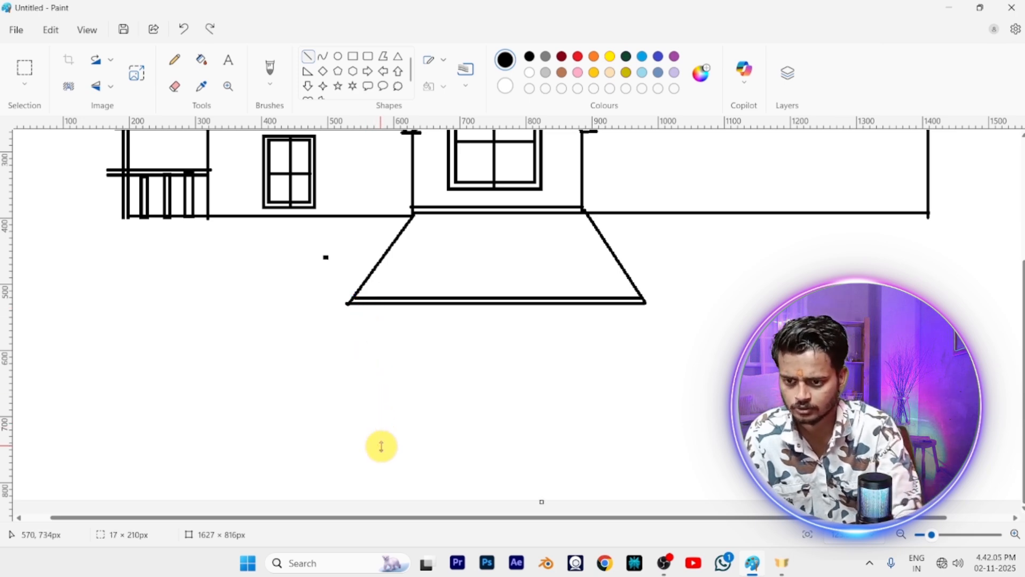
drag(362, 310, 344, 473)
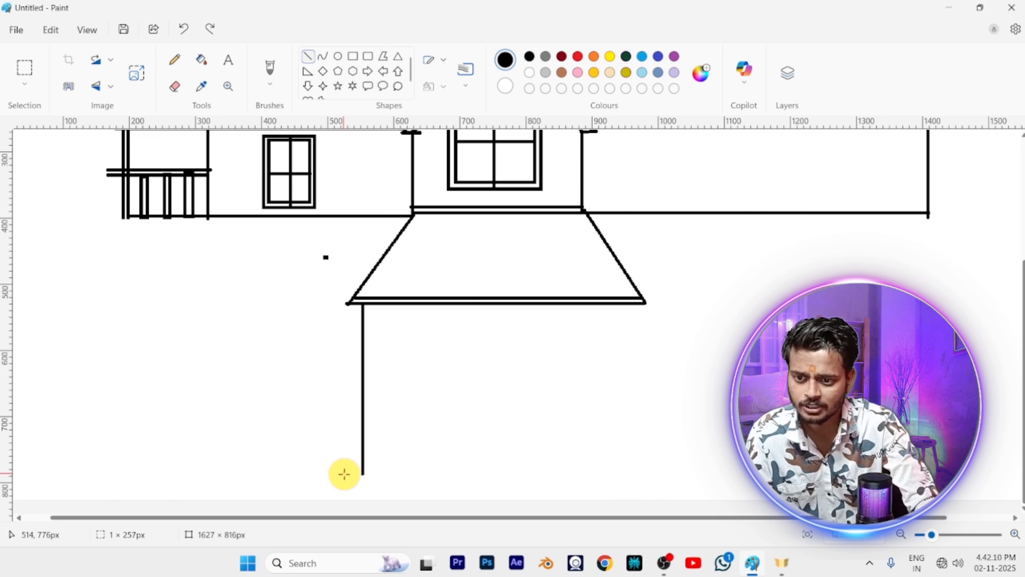
drag(624, 303, 625, 473)
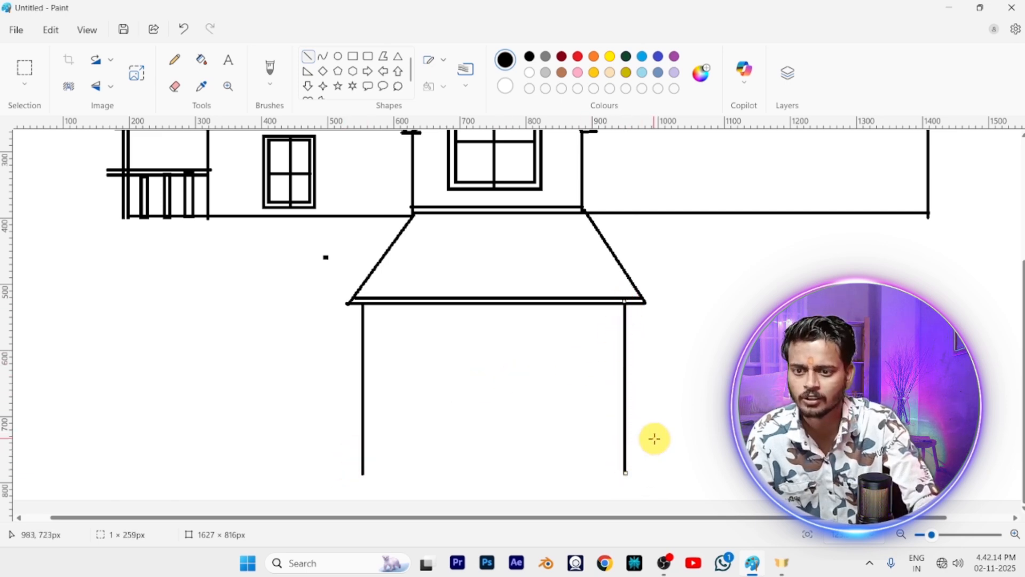
drag(363, 473, 625, 473)
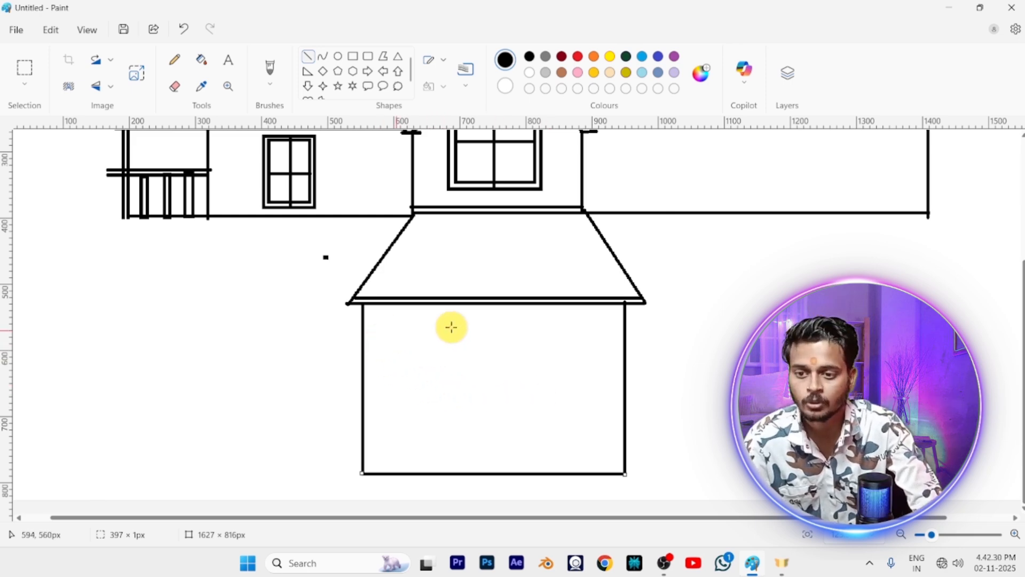
Draw a door rectangle about 98 × 211 px in the middle of the entrance wall with a rectangular inner frame, and select the Line tool
click(350, 56)
drag(461, 313, 526, 452)
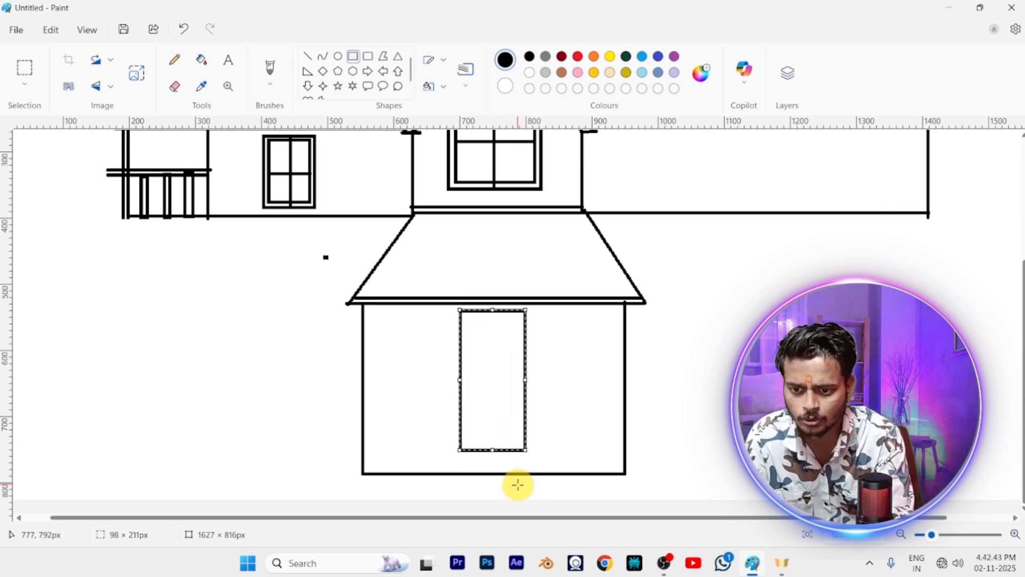
key(Down)
key(Down)
key(Down)
key(Down)
key(Down)
key(Down)
key(Down)
key(Down)
key(Down)
key(Down)
key(Down)
key(Down)
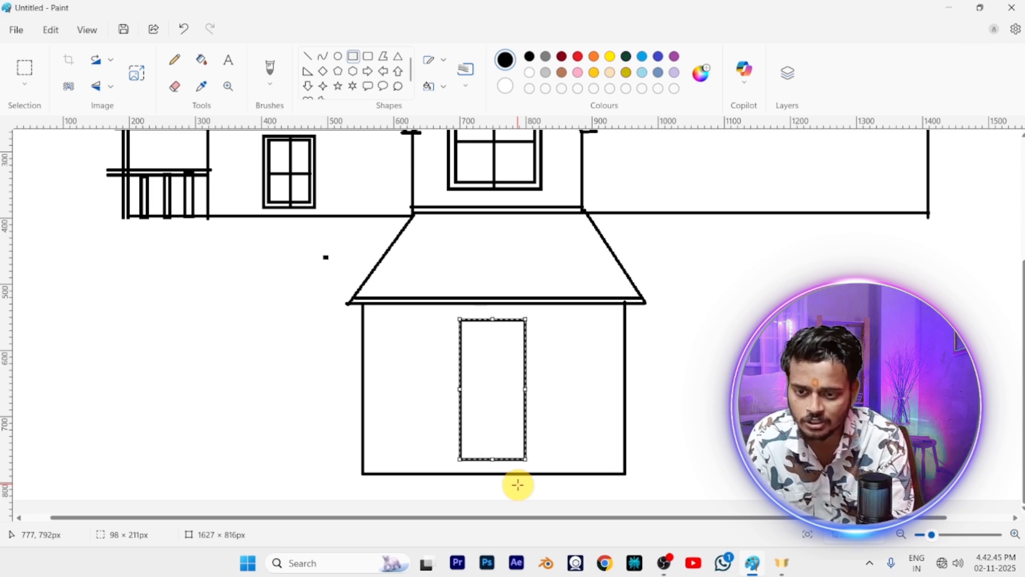
key(Right)
key(Right)
key(Right)
key(Right)
key(Down)
key(Down)
key(Down)
key(Left)
key(Left)
key(Left)
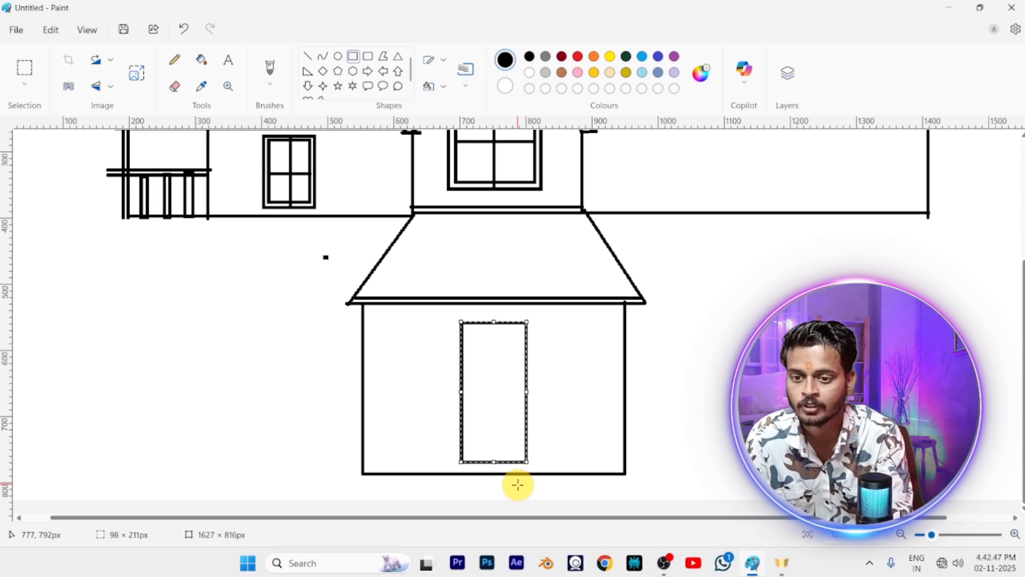
key(Down)
key(Down)
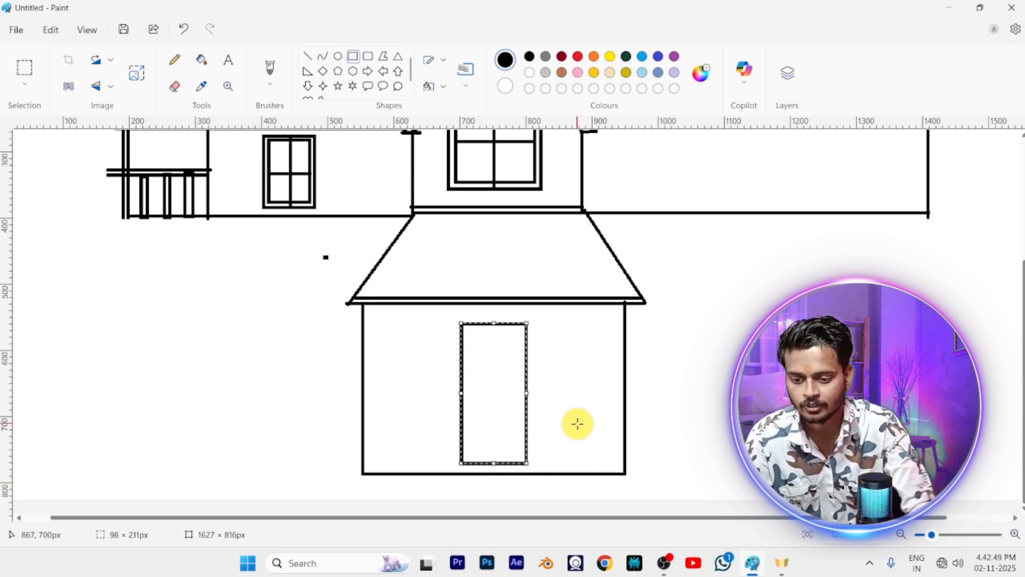
key(Up)
key(Up)
click(433, 363)
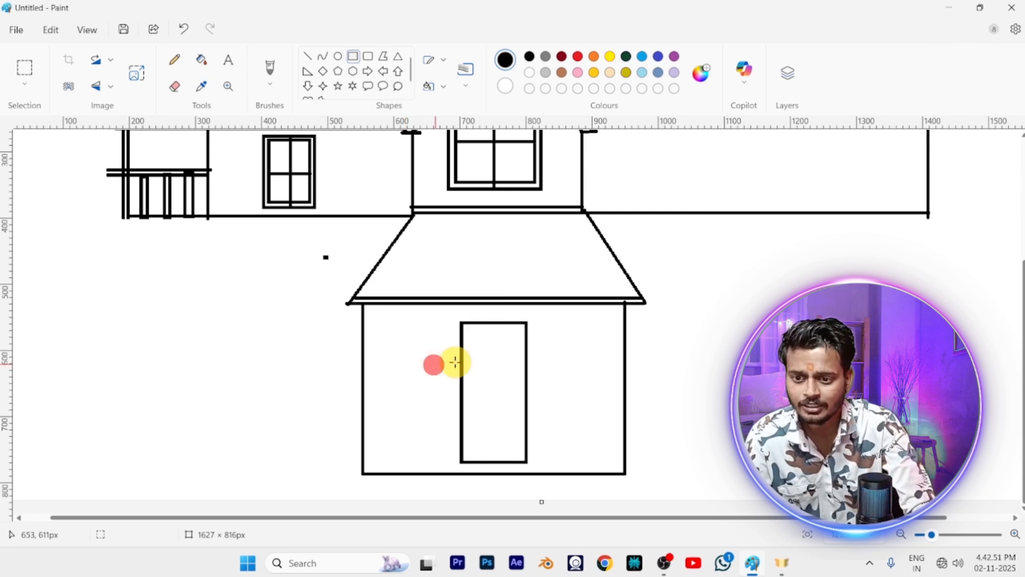
drag(467, 329, 523, 458)
click(307, 56)
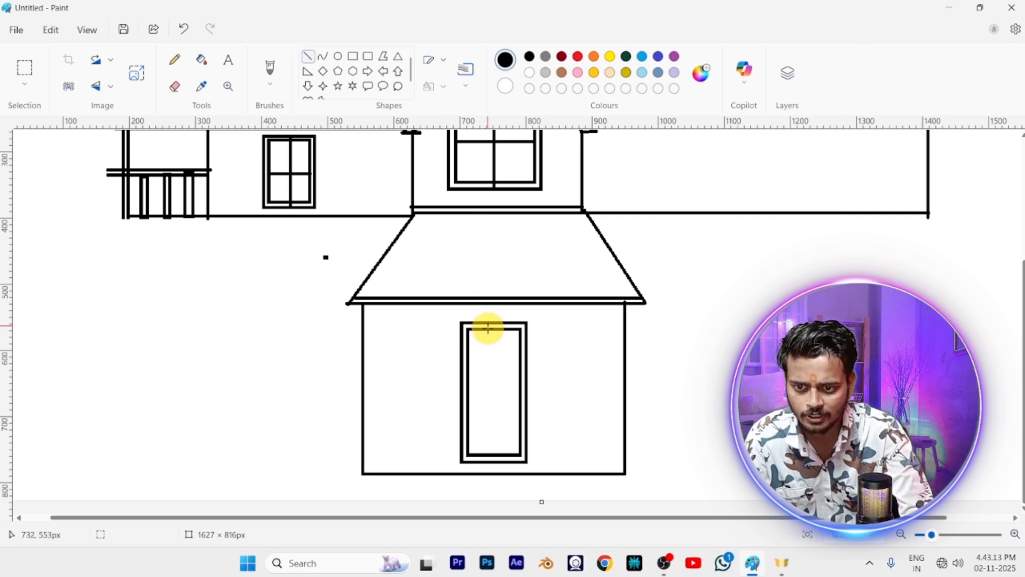
drag(489, 328, 490, 454)
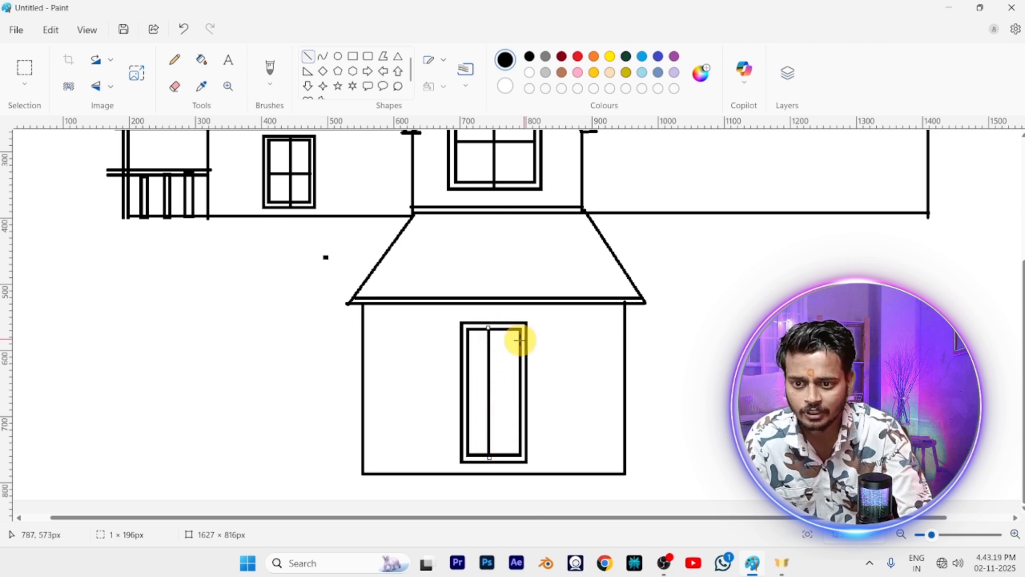
drag(490, 330, 498, 332)
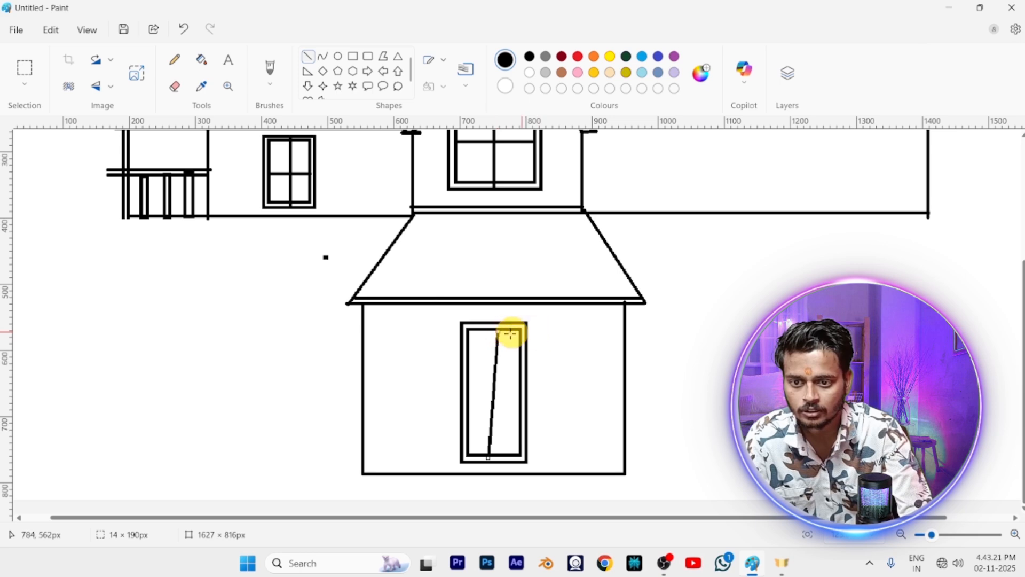
key(ctrl+z)
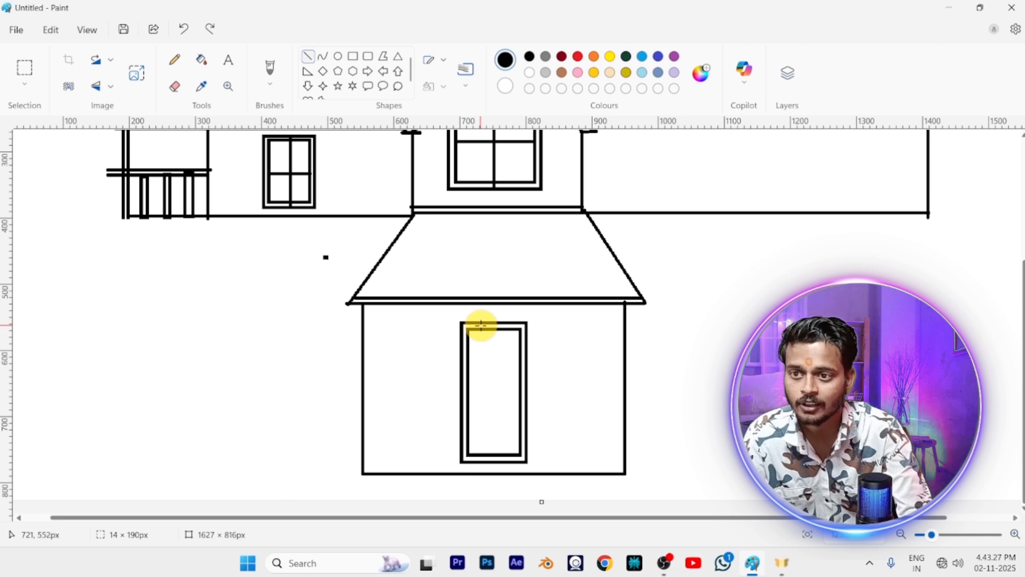
Draw two vertical lines either side of the centre inside the door frame, the first about 180 px tall
drag(485, 329, 484, 449)
key(Right)
key(Right)
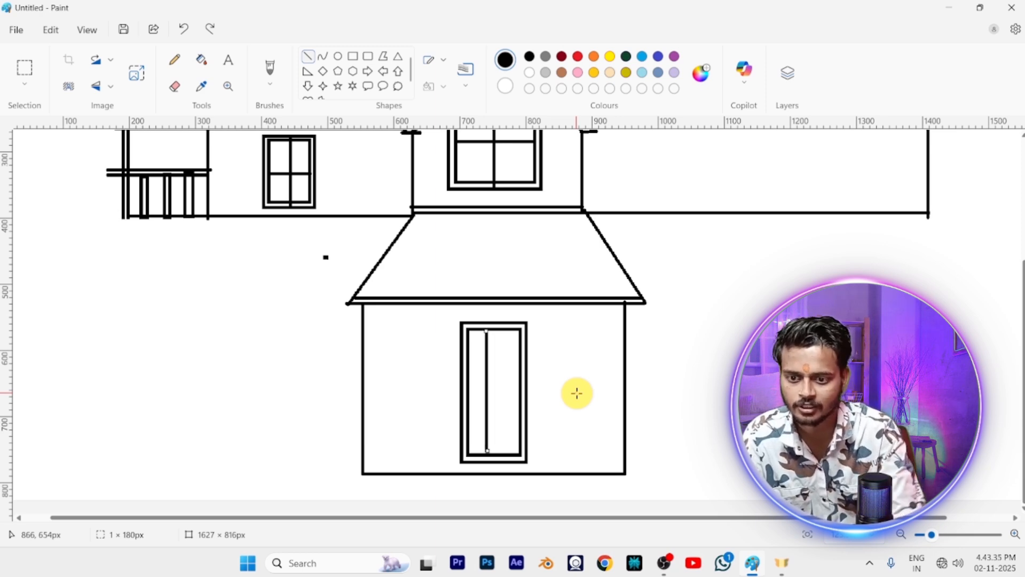
drag(498, 329, 506, 448)
key(Left)
key(Left)
key(Left)
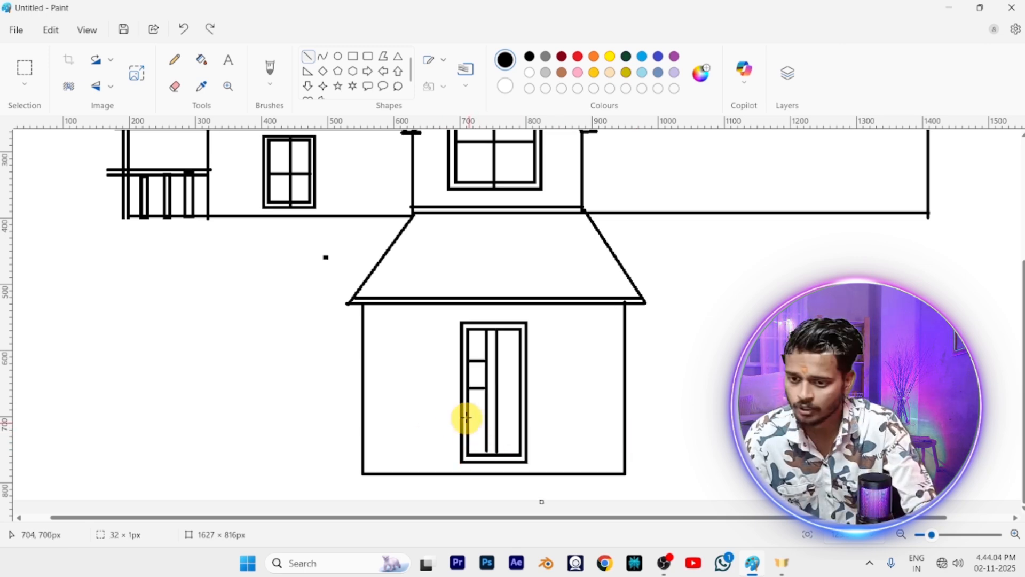
Draw three short horizontal bars, about 26 to 32 px wide, in each of the door's two outer columns
drag(468, 422, 486, 421)
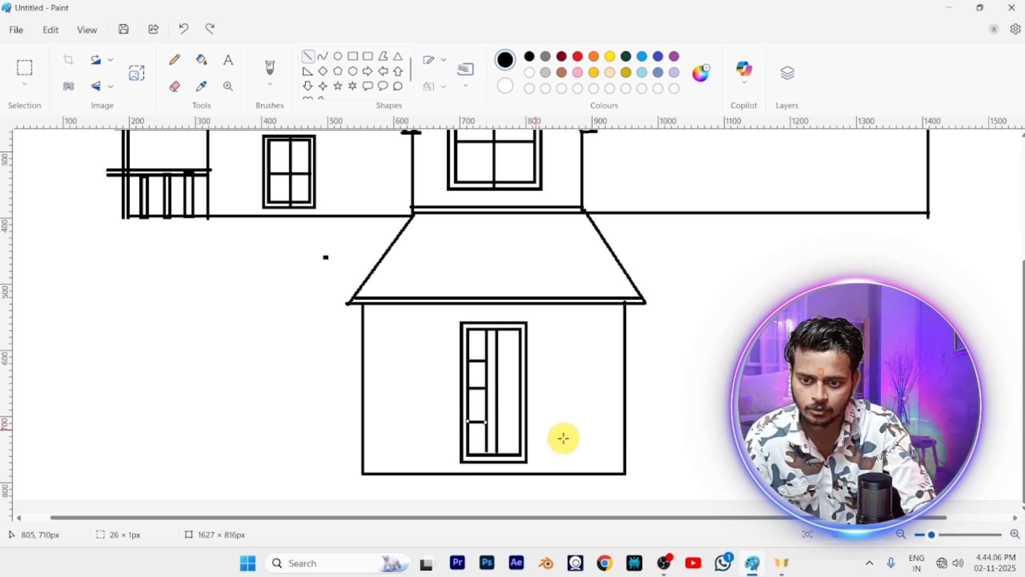
mouse_move(497, 357)
mouse_down()
mouse_move(519, 357)
mouse_move(499, 384)
mouse_move(520, 385)
mouse_up()
drag(497, 421, 517, 422)
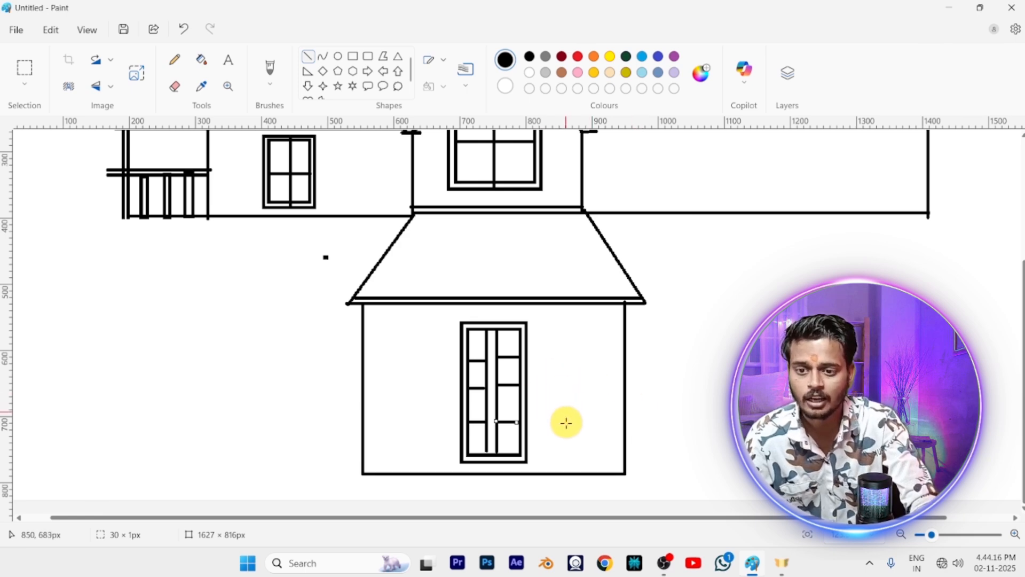
scroll(565, 421, up, 3)
scroll(566, 425, down, 3)
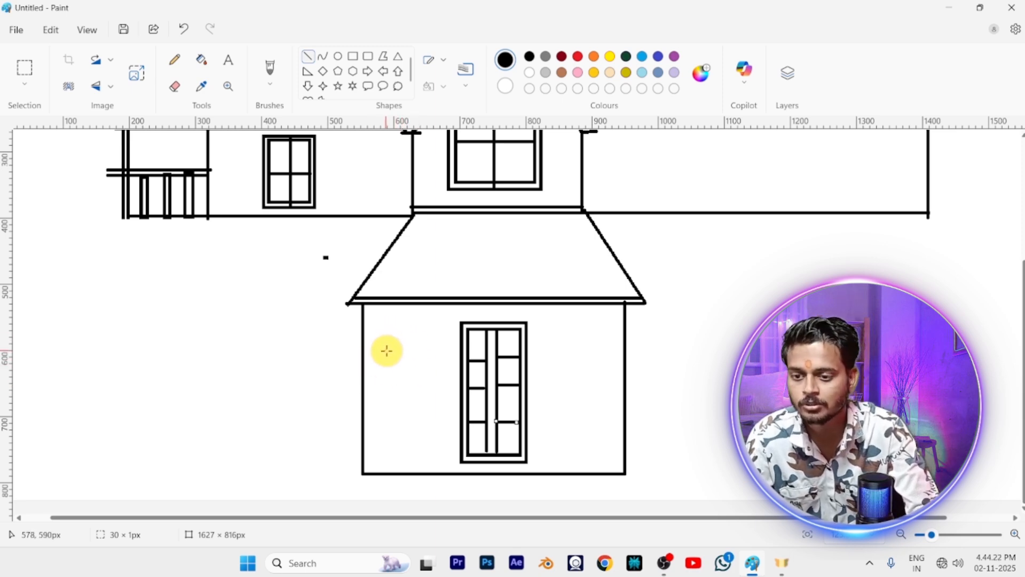
drag(383, 339, 425, 417)
key(ctrl+z)
Copy the left wall's window with a selection about 112 × 127 px and place one copy on each side of the door
scroll(463, 353, up, 2)
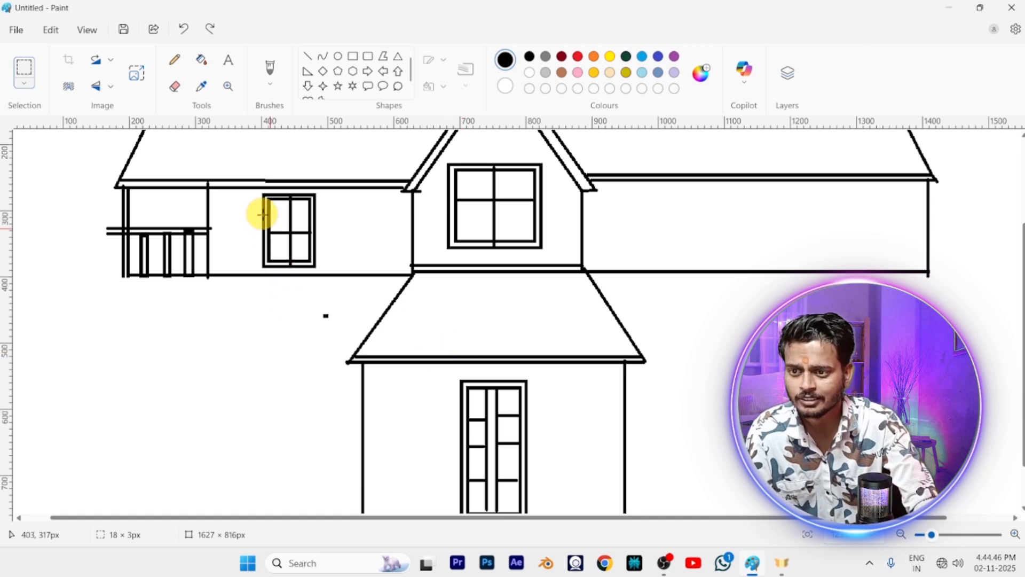
drag(250, 189, 324, 273)
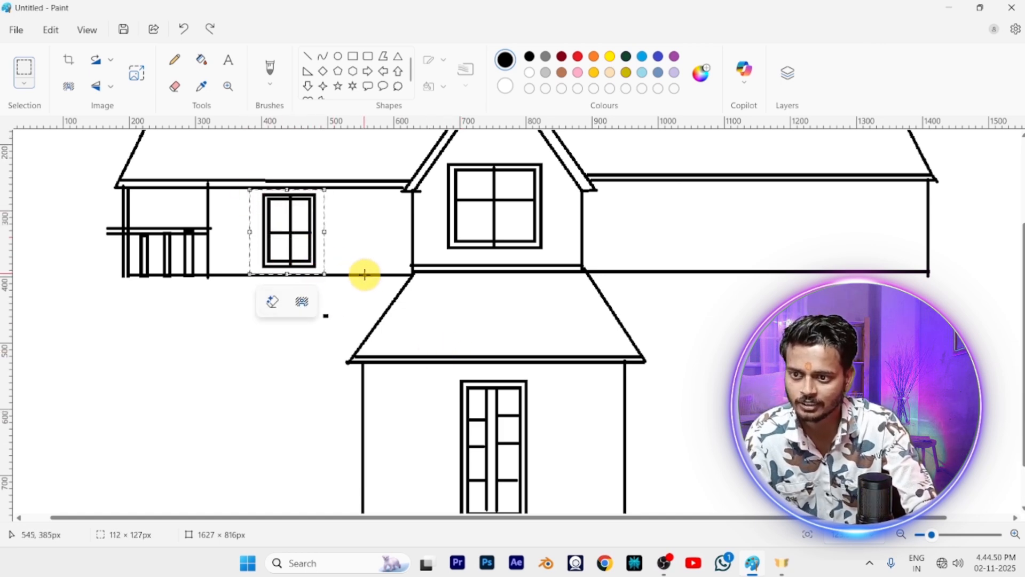
key(ctrl+c)
key(ctrl+v)
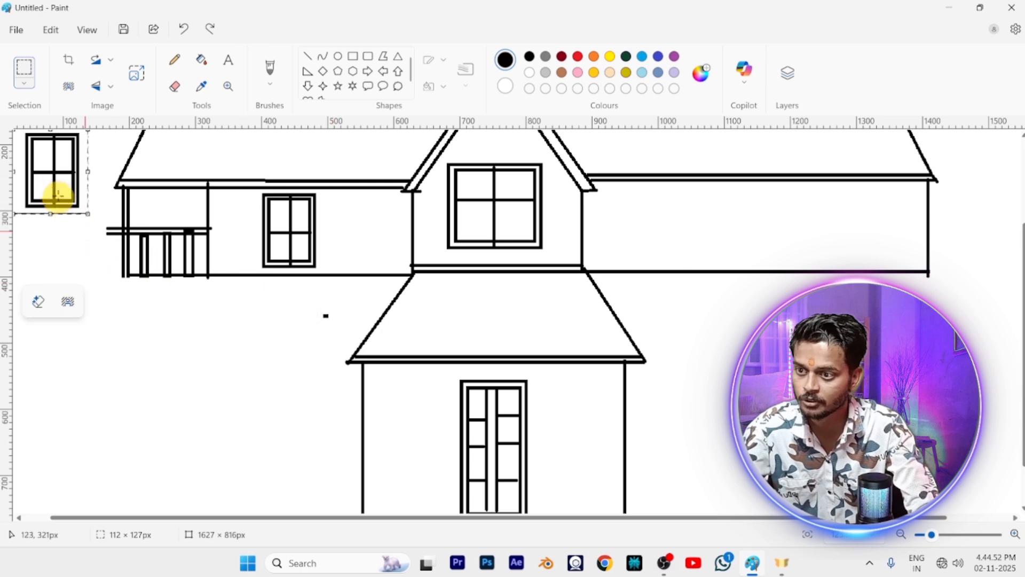
drag(49, 179, 406, 457)
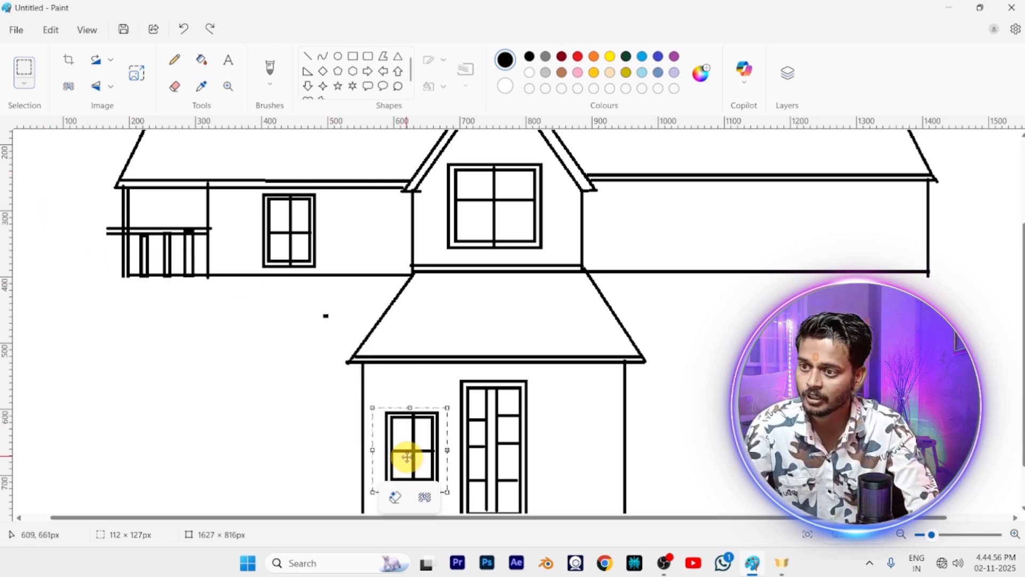
key(ctrl+v)
drag(48, 170, 576, 448)
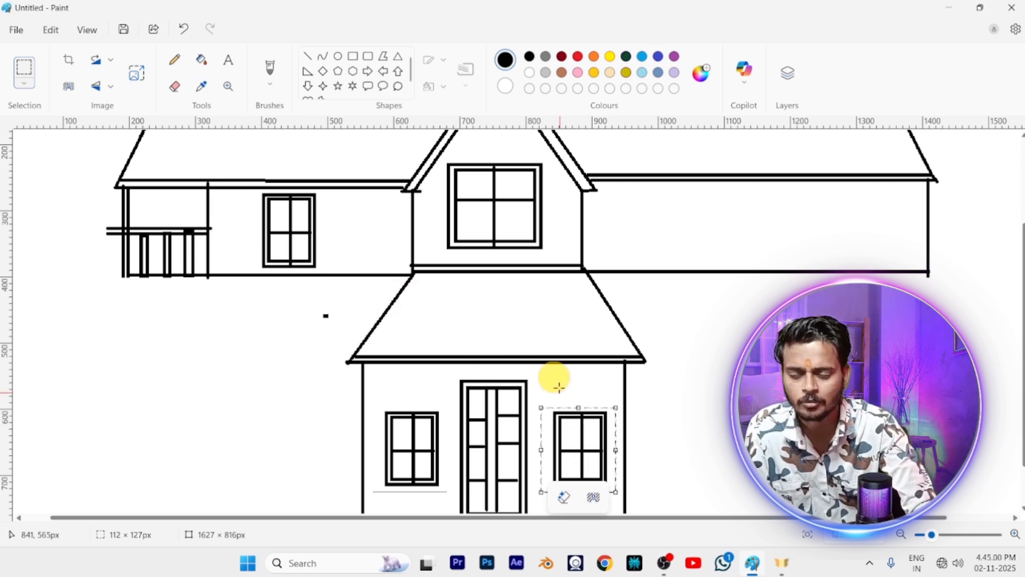
key(ctrl+v)
drag(34, 172, 726, 223)
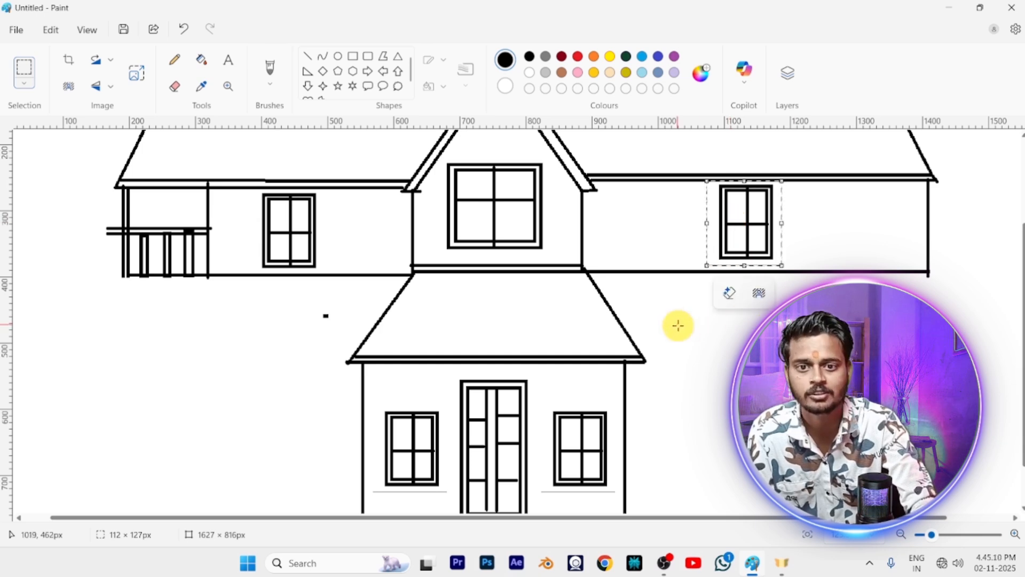
scroll(669, 338, down, 1)
scroll(652, 359, down, 1)
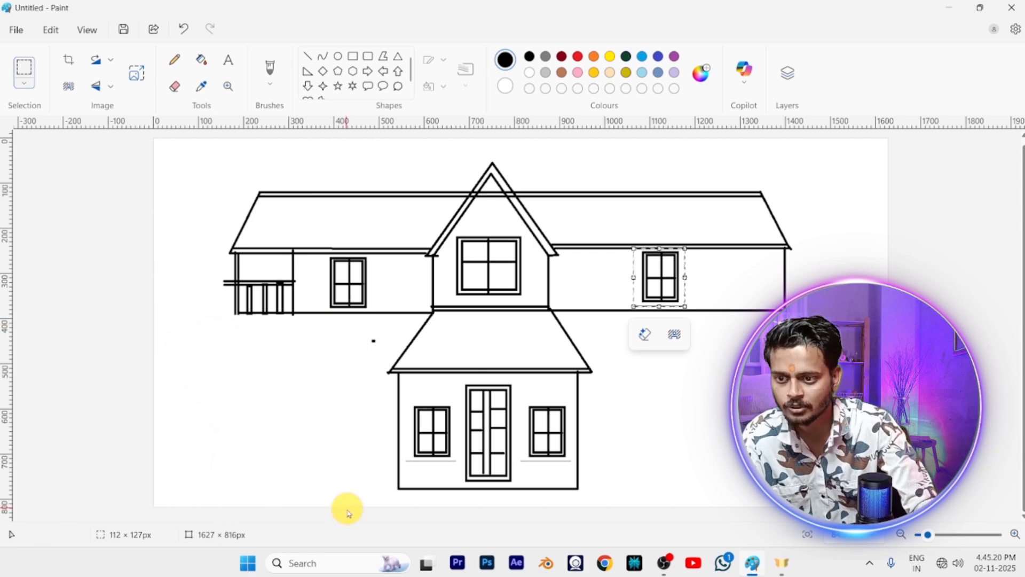
drag(236, 313, 206, 374)
key(ctrl+z)
Draw a lower roof under the left wing with a slanted edge about 90 × 124 px and an eave line about 441 px to the central roof
click(310, 60)
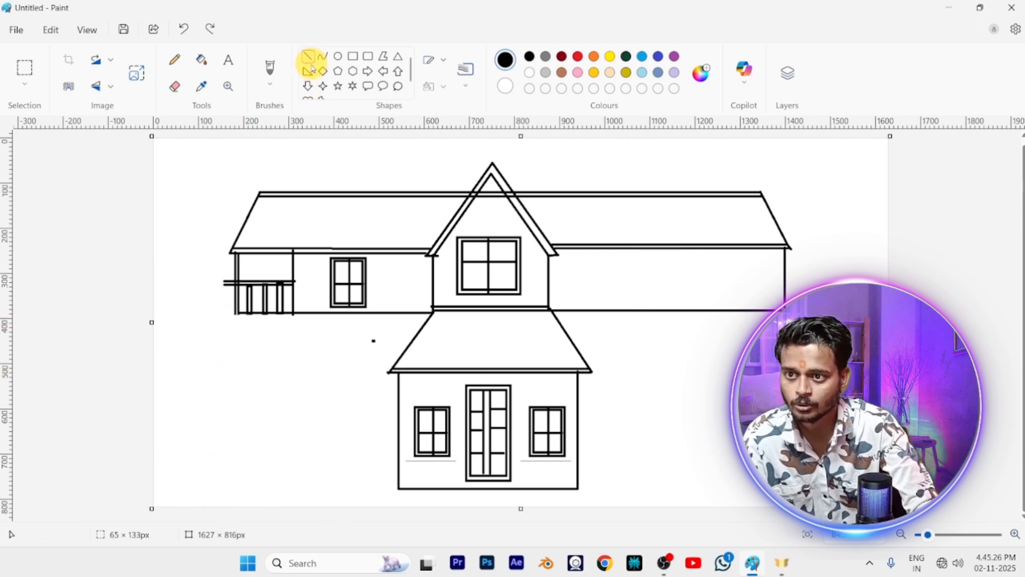
drag(236, 314, 197, 365)
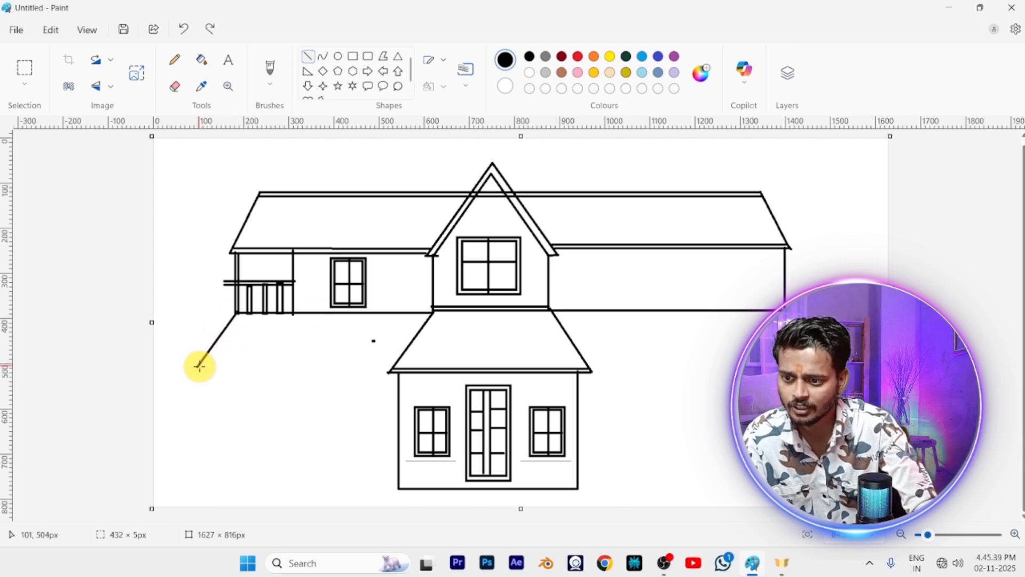
drag(200, 366, 395, 363)
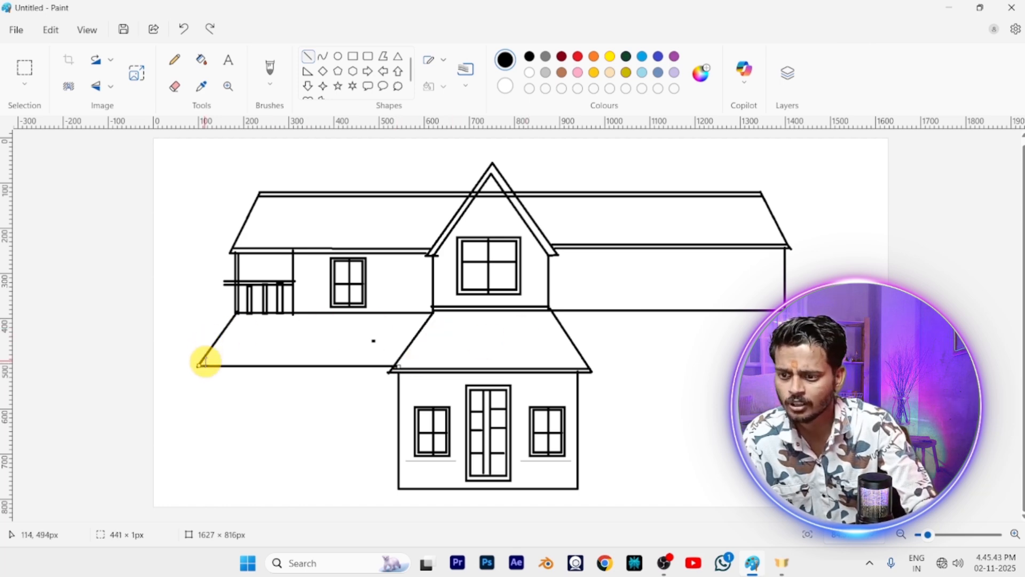
click(78, 342)
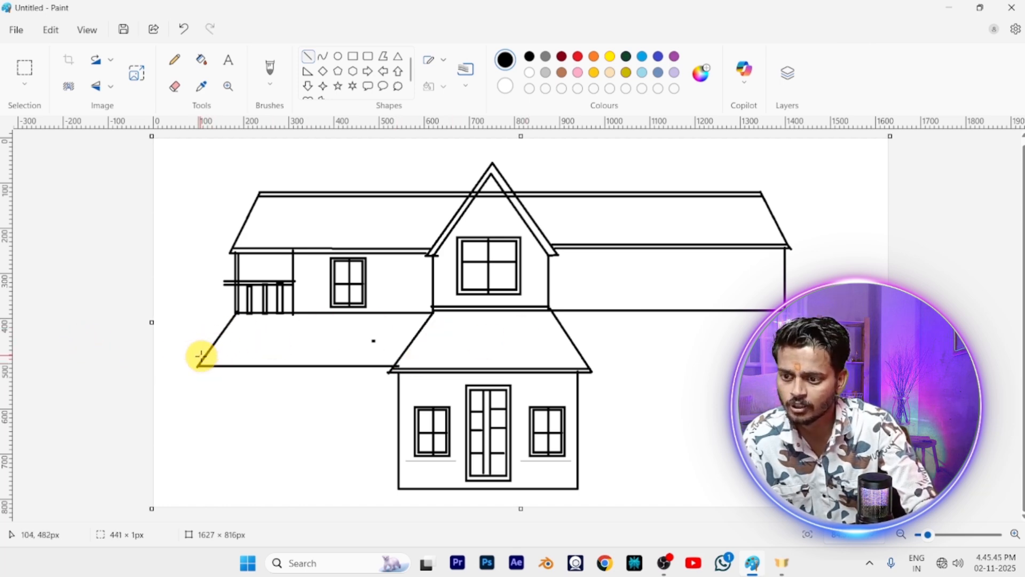
Add a second eave line about 431 px long on the left lower roof and double eave lines about 495 and 541 px on the right
drag(202, 364, 402, 364)
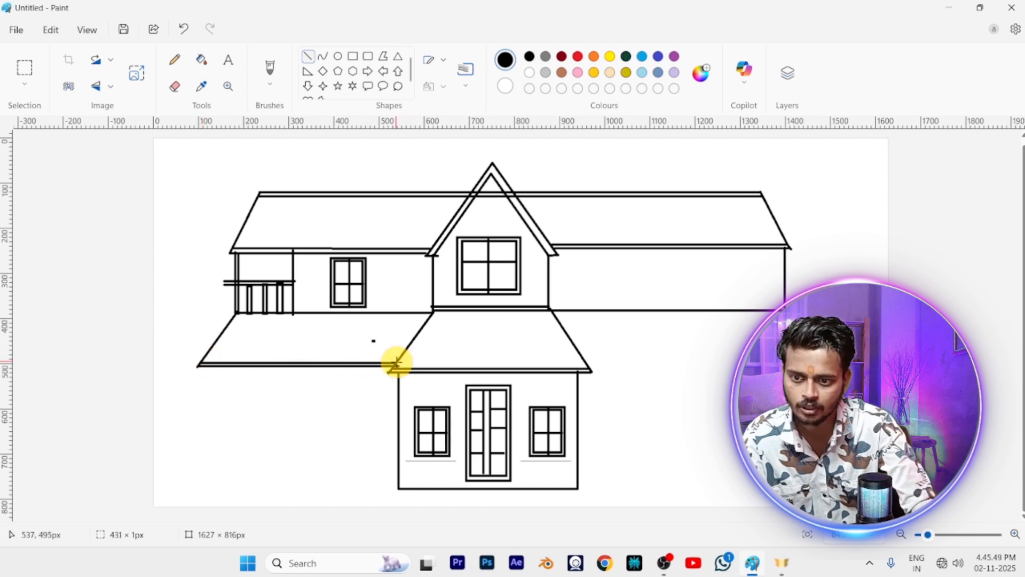
key(ctrl+z)
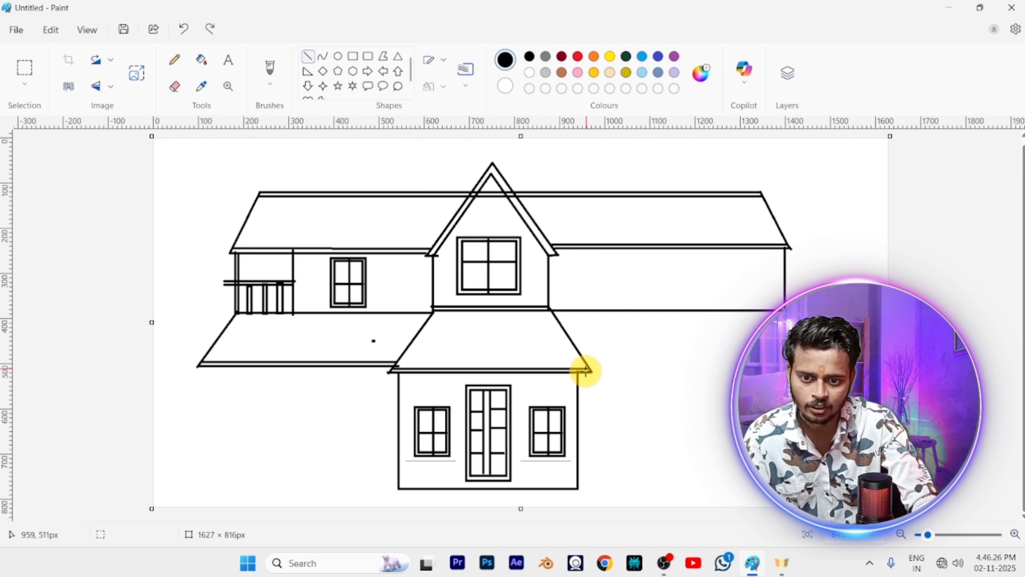
drag(586, 366, 813, 367)
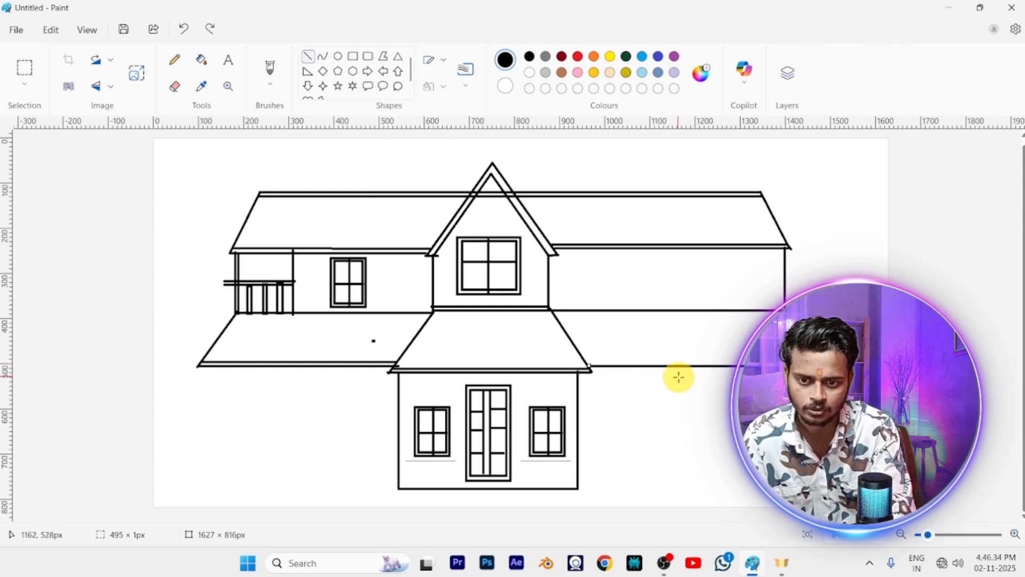
drag(590, 352, 813, 351)
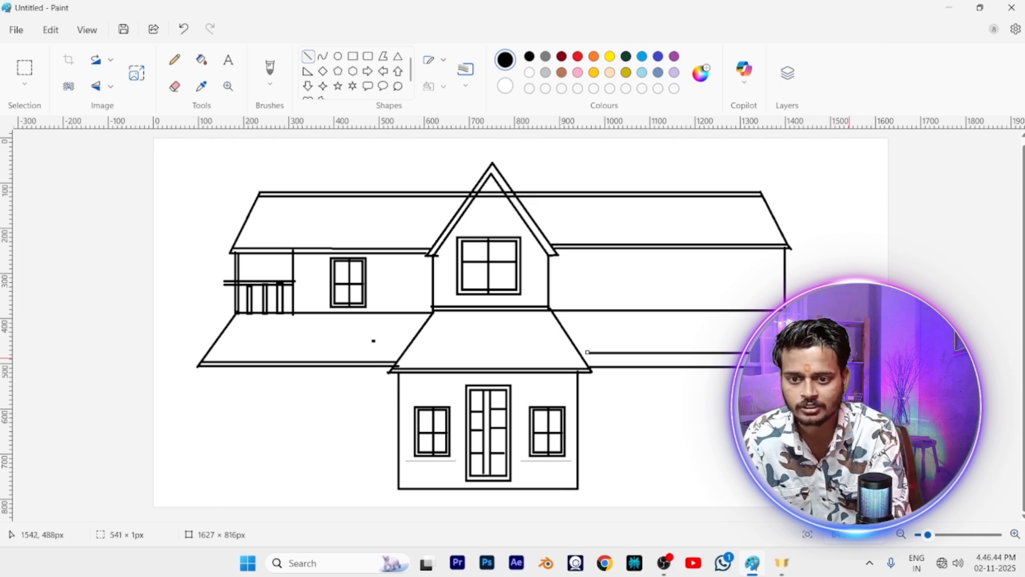
key(Down)
key(Down)
key(Down)
key(Down)
key(Down)
key(Down)
key(Down)
key(Down)
key(Down)
key(Down)
key(Down)
key(Down)
key(Down)
key(Down)
key(Down)
key(Down)
key(Down)
key(Down)
key(Down)
key(Down)
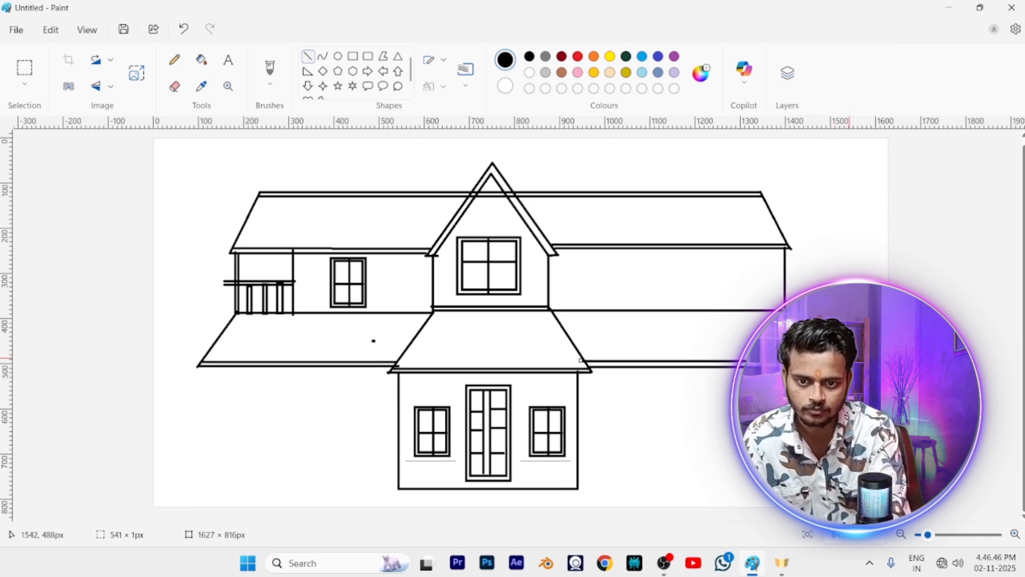
click(175, 86)
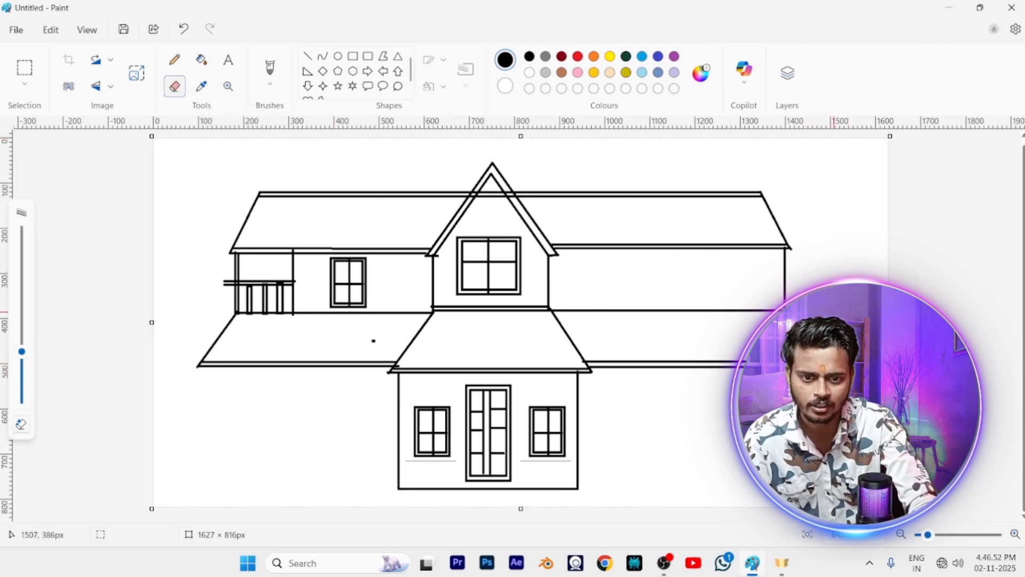
Draw the left wing's outer ground-floor wall about 278 px tall and its base line back to the entrance section
click(308, 56)
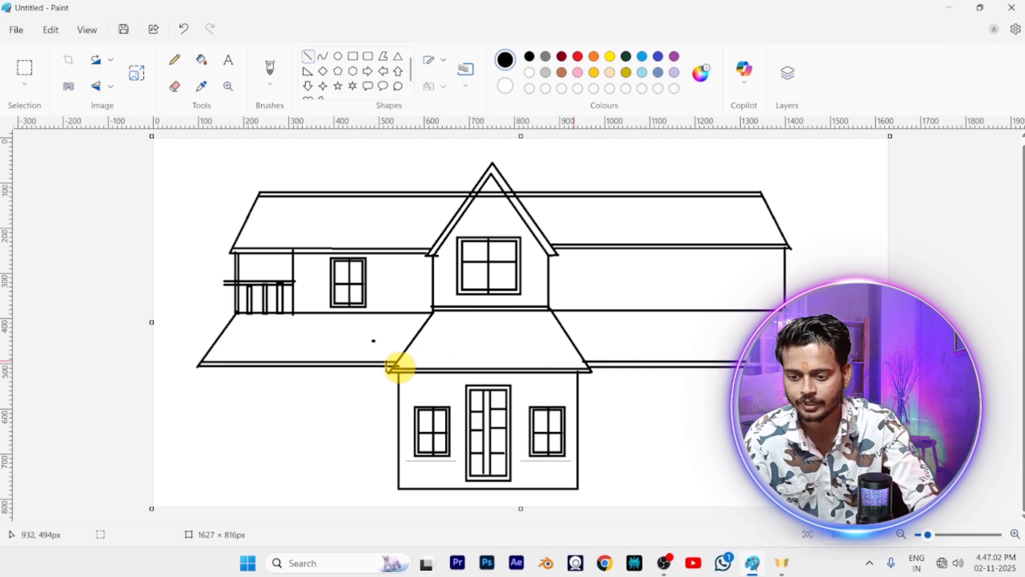
drag(199, 364, 199, 487)
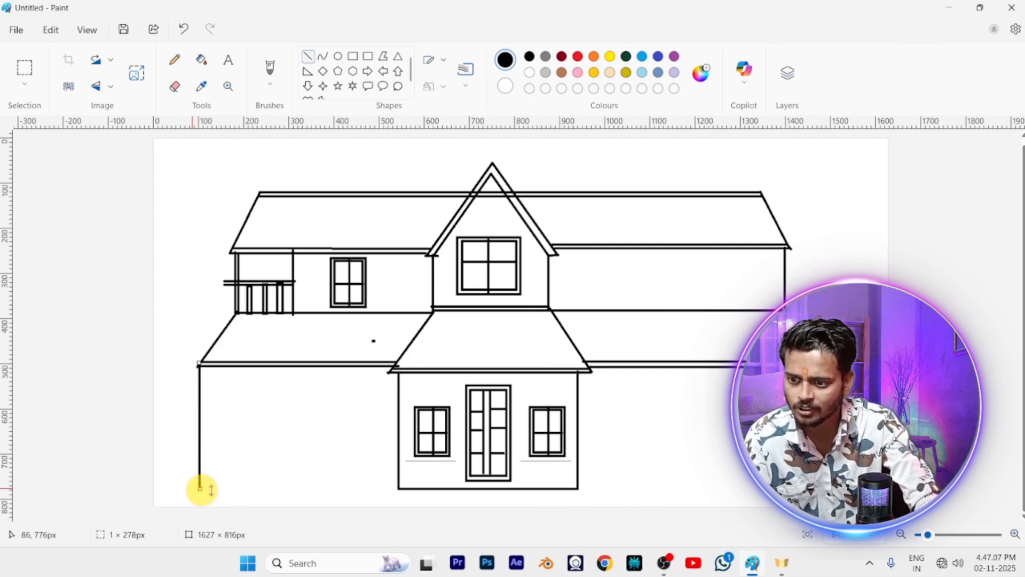
click(394, 486)
drag(394, 486, 192, 498)
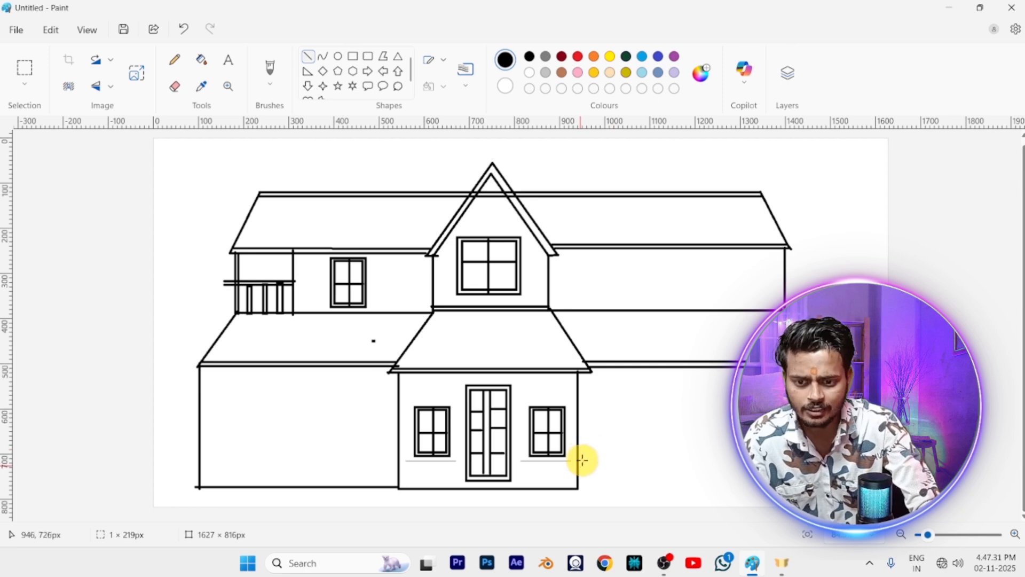
Draw a horizontal band line about 494 px long across the right ground floor and two post lines about 195 and 186 px tall
drag(576, 448, 756, 449)
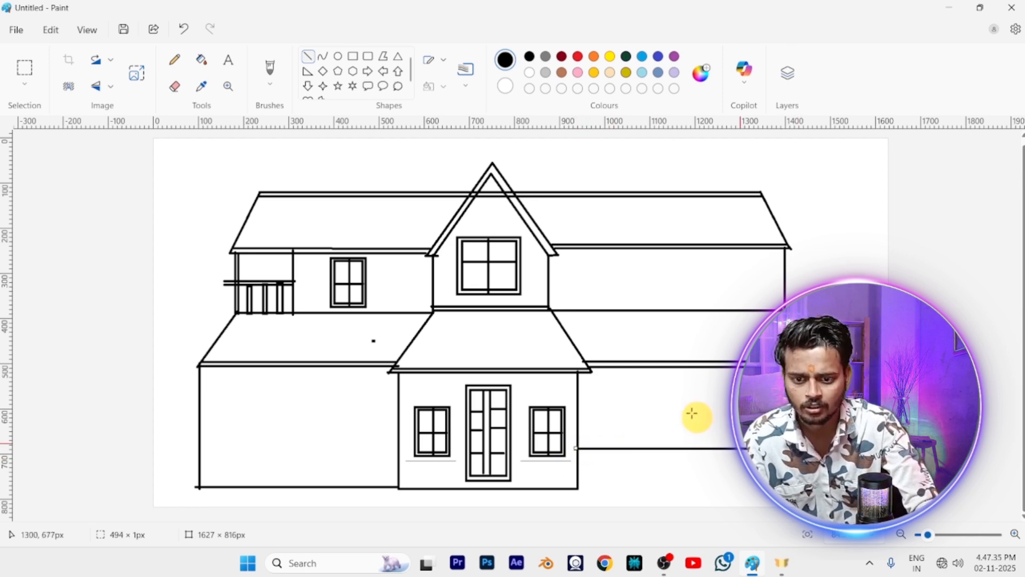
drag(670, 366, 670, 454)
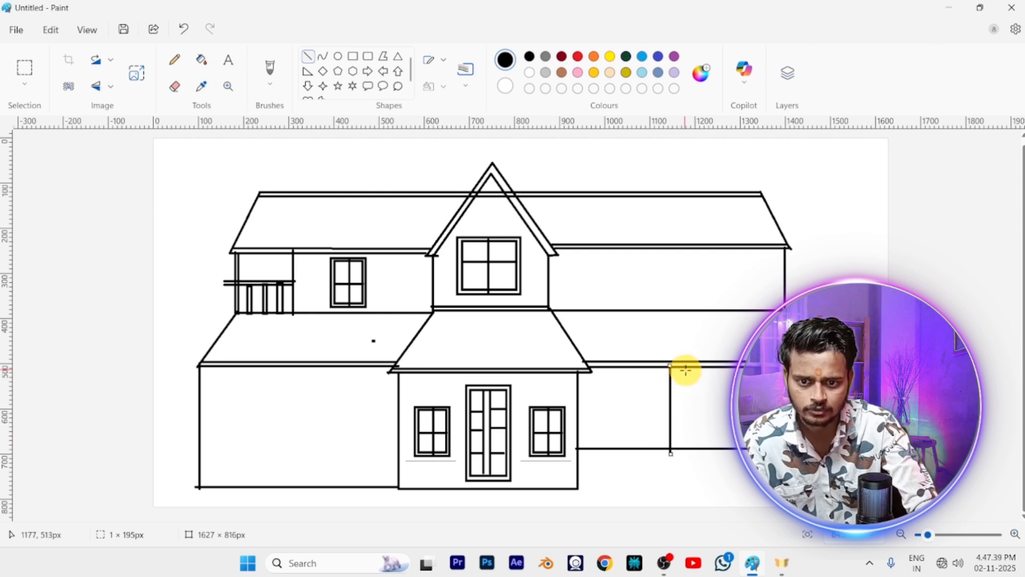
drag(683, 370, 678, 451)
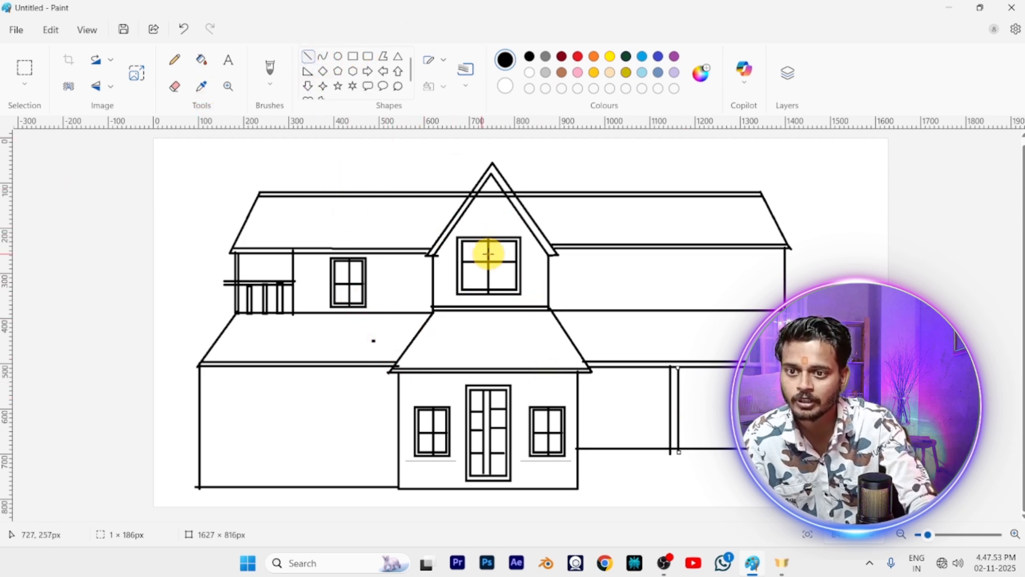
Copy the gable window with a selection about 173 × 163 px and place it on the right ground-floor wall beside the post
click(23, 74)
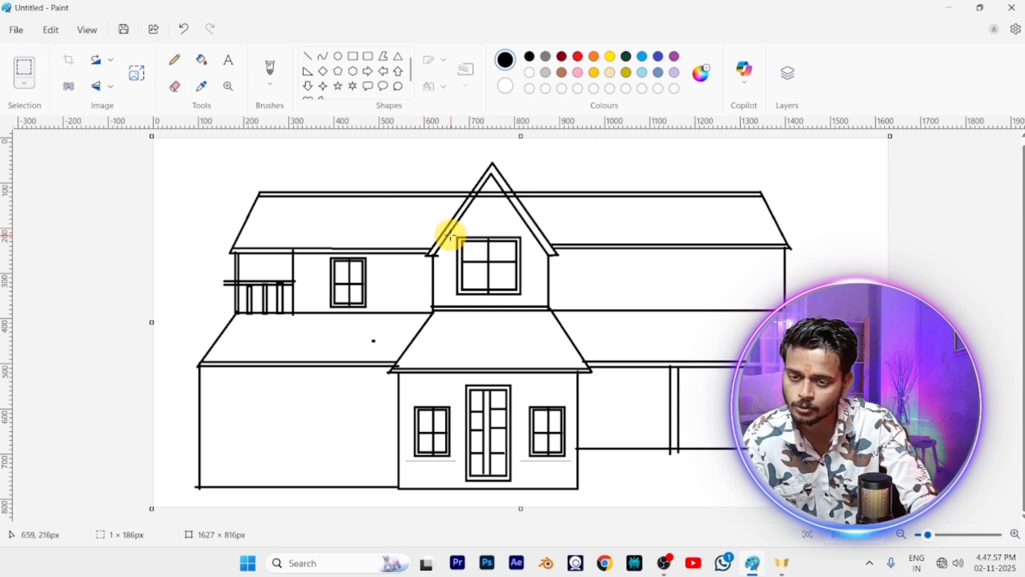
drag(451, 230, 529, 304)
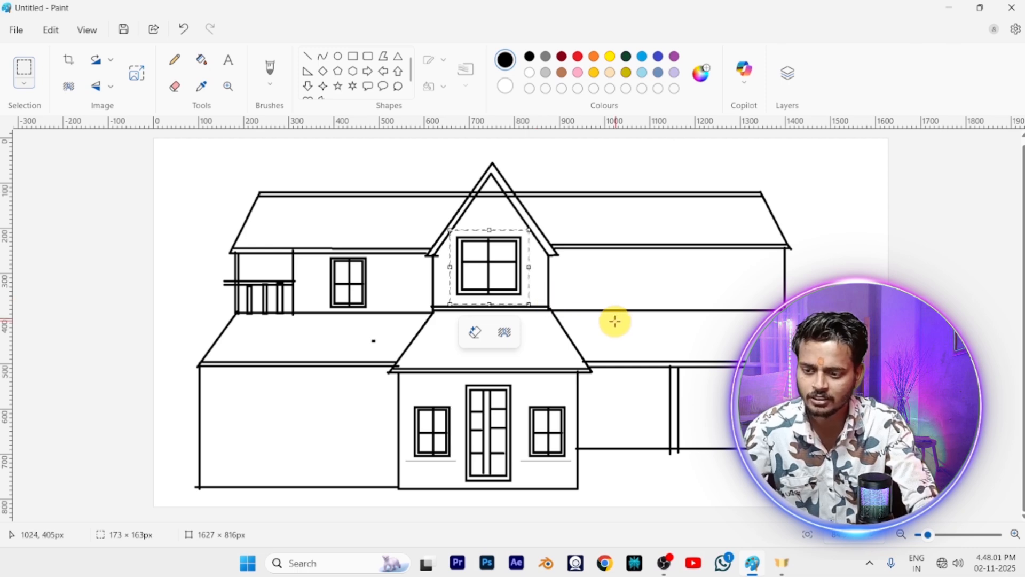
key(ctrl+c)
key(ctrl+v)
drag(186, 171, 714, 408)
click(652, 442)
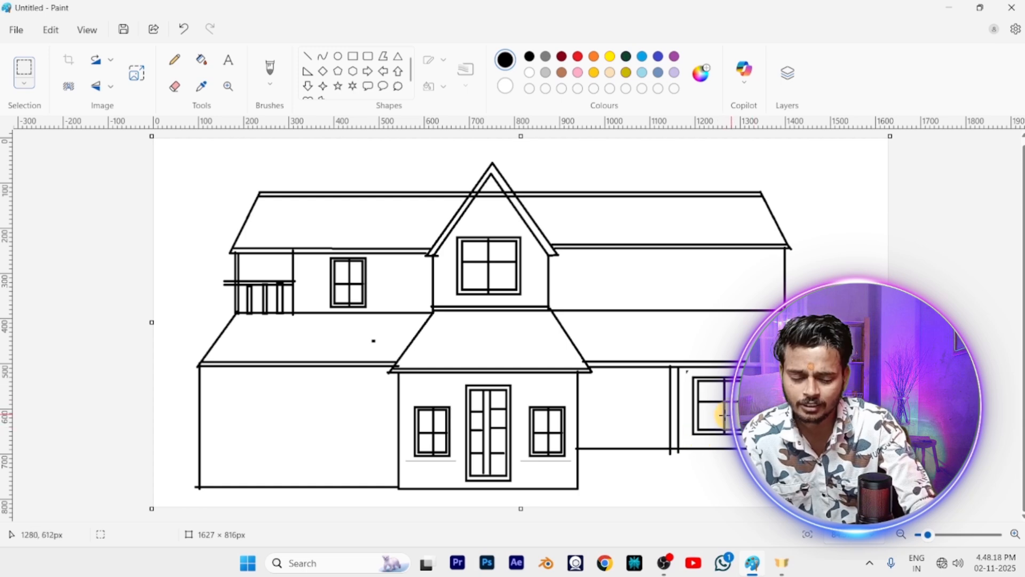
Draw the right wing's base line outward from the bottom corner of the entrance section
click(308, 55)
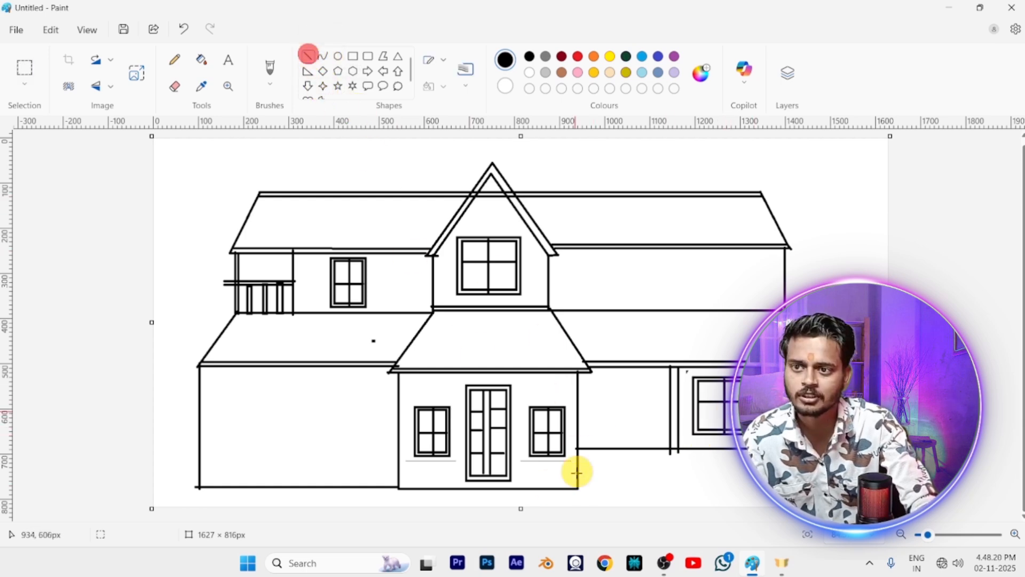
drag(576, 490, 810, 490)
click(172, 85)
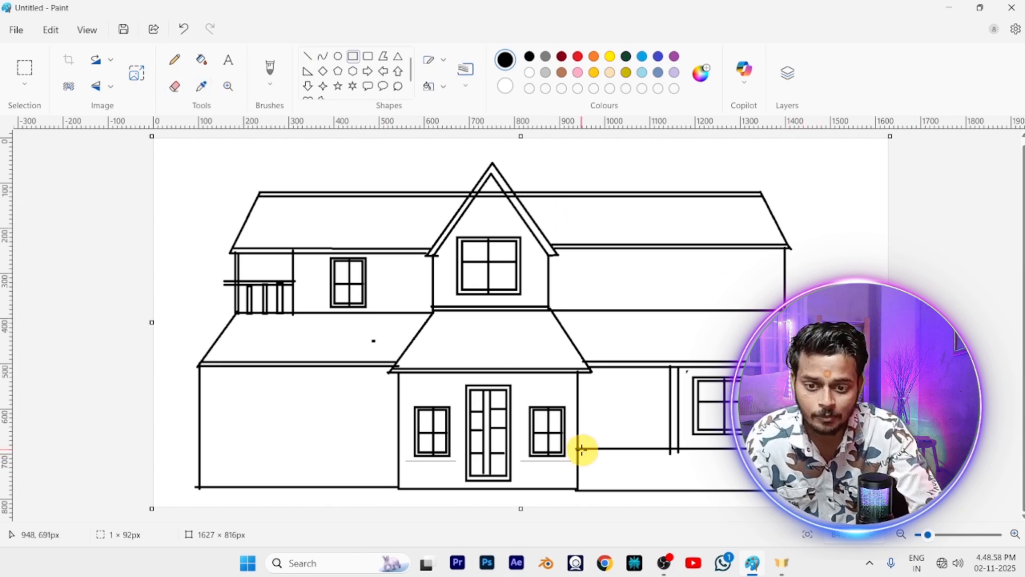
Draw three brick rectangles beneath the right wing's band line, two of them about 63 × 30 px and 71 × 23 px
drag(578, 451, 604, 462)
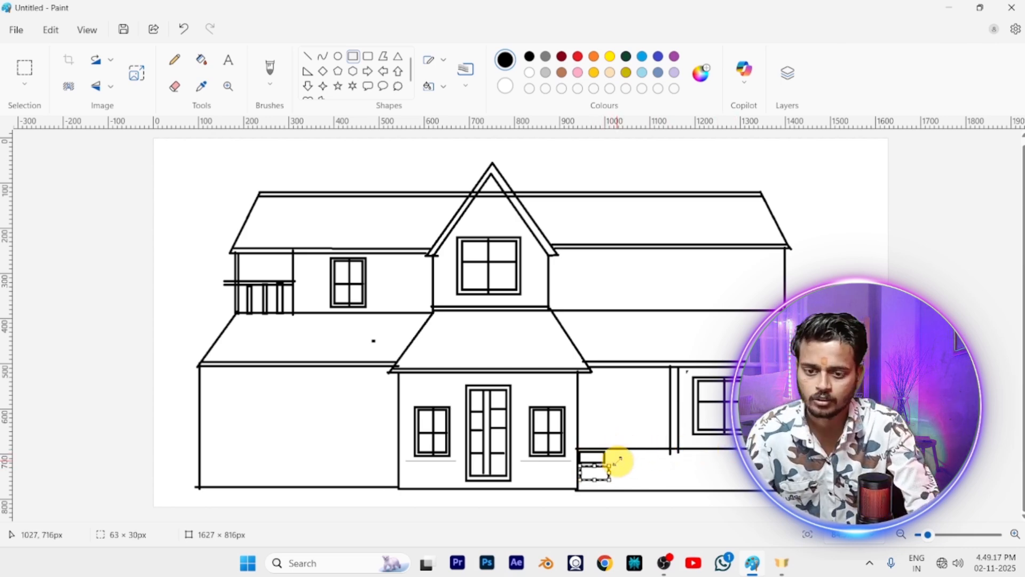
mouse_move(610, 450)
mouse_down()
mouse_move(634, 472)
mouse_move(644, 458)
mouse_move(631, 460)
mouse_up()
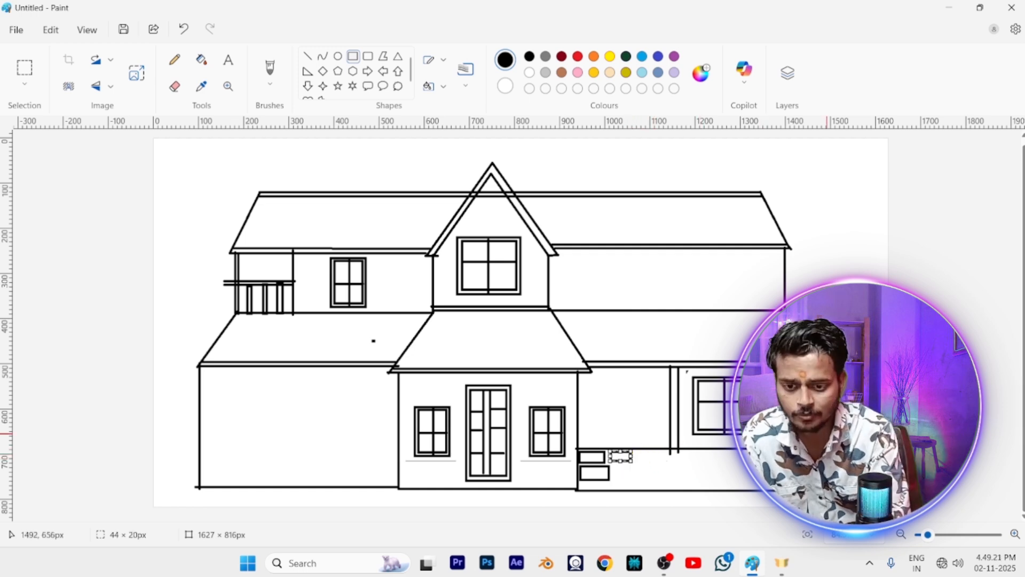
drag(634, 463, 642, 460)
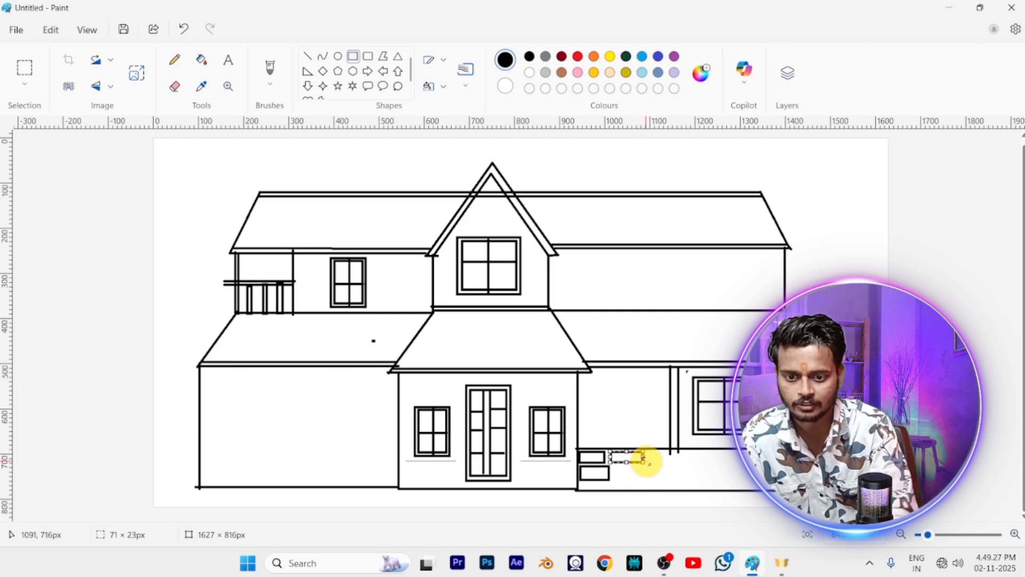
Copy the bricks with a selection about 156 × 73 px, place three copies along the right wing's base and draw one more brick in the gap
drag(581, 452, 652, 484)
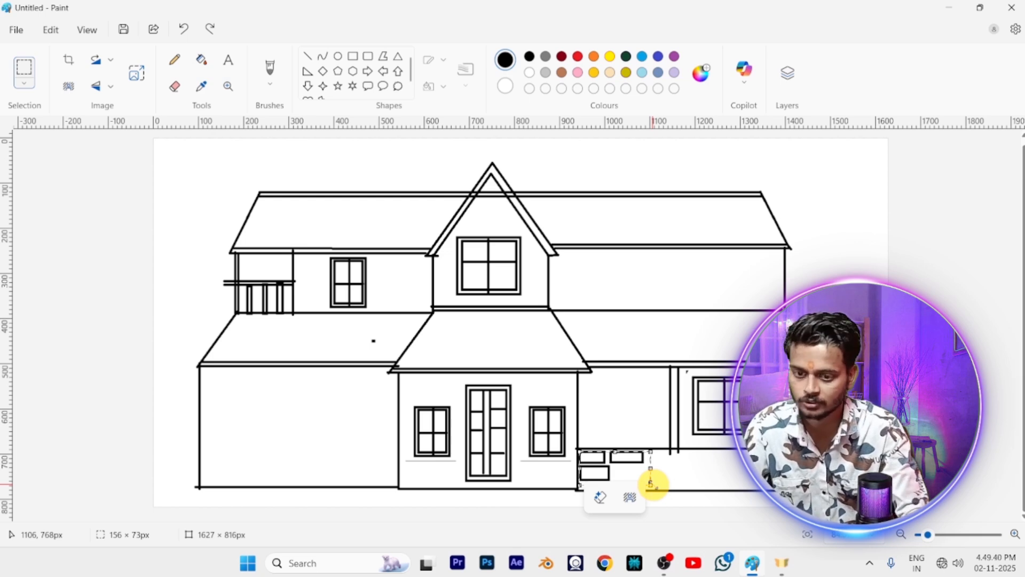
click(695, 474)
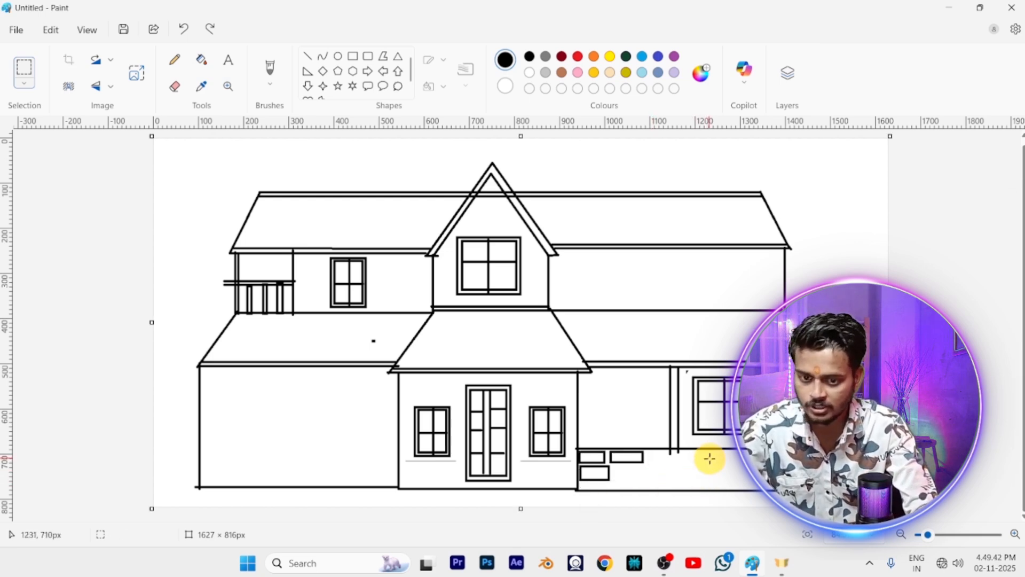
key(ctrl+v)
drag(183, 149, 671, 459)
key(ctrl+v)
drag(180, 161, 692, 479)
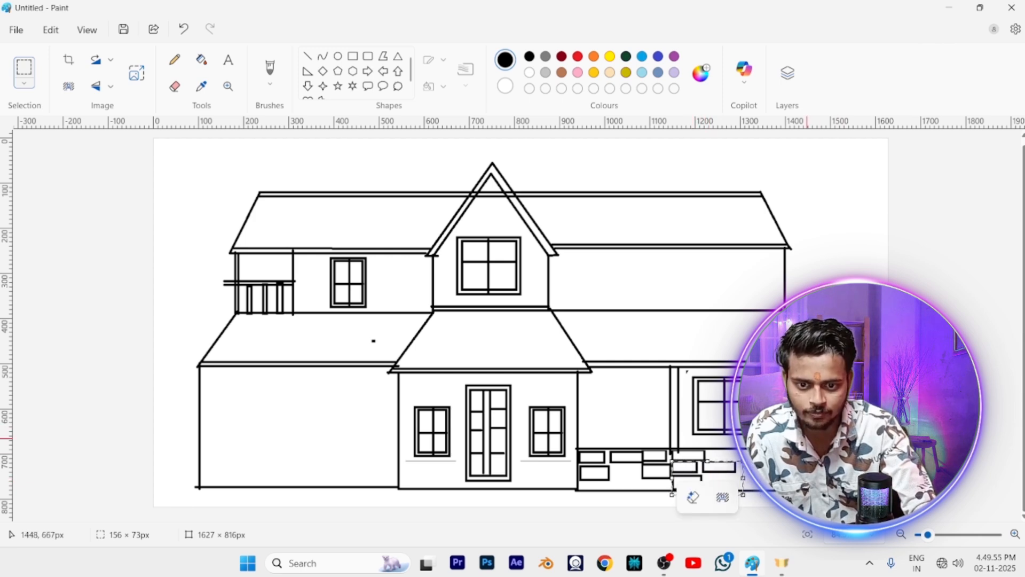
key(ctrl+v)
drag(176, 152, 741, 429)
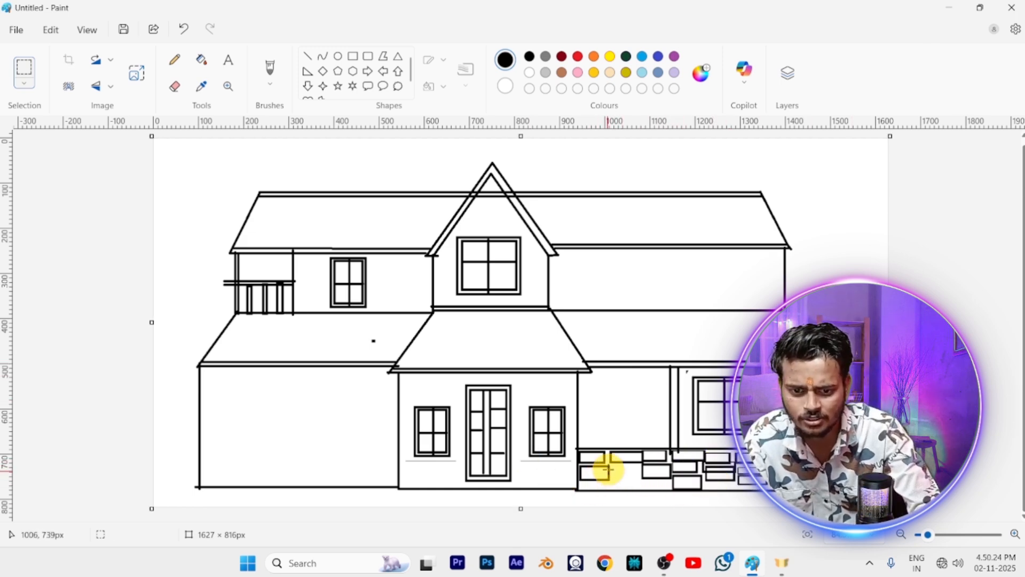
click(353, 55)
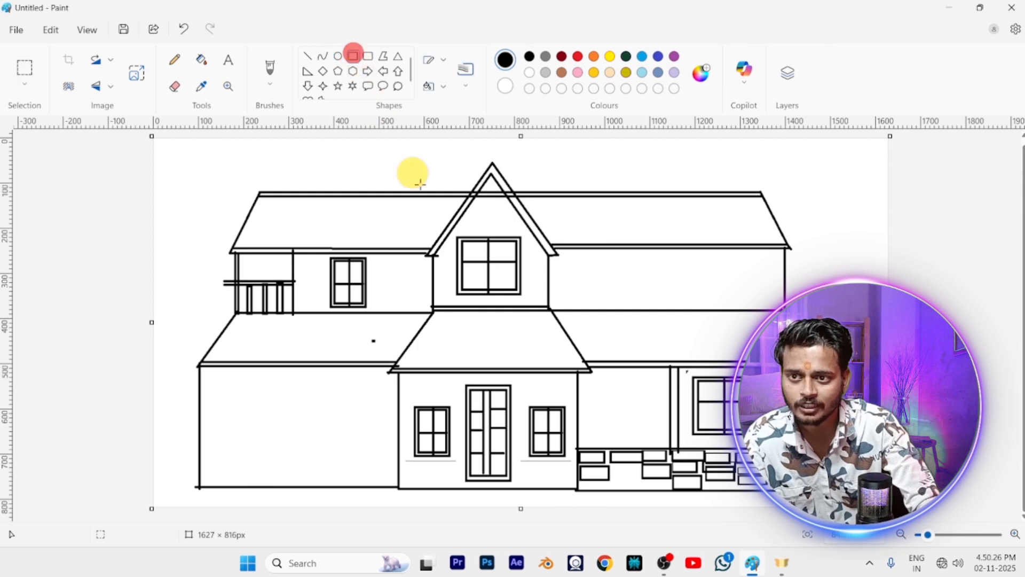
drag(613, 464, 636, 486)
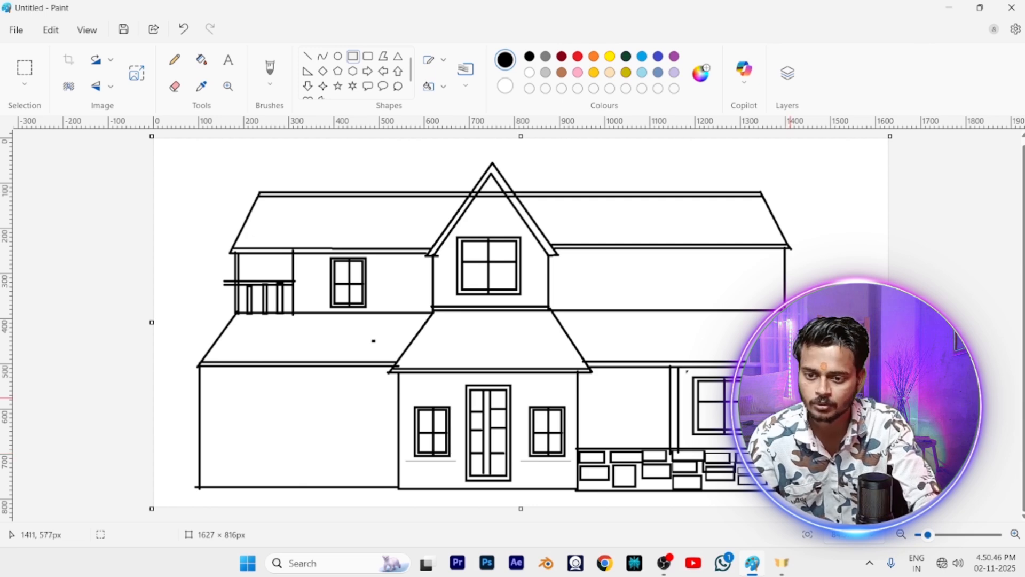
Extend the canvas to 1627 × 991 px and draw two entrance steps below the door, the lower one about 298 × 50 px
ctrl+scroll(652, 431, down, 1)
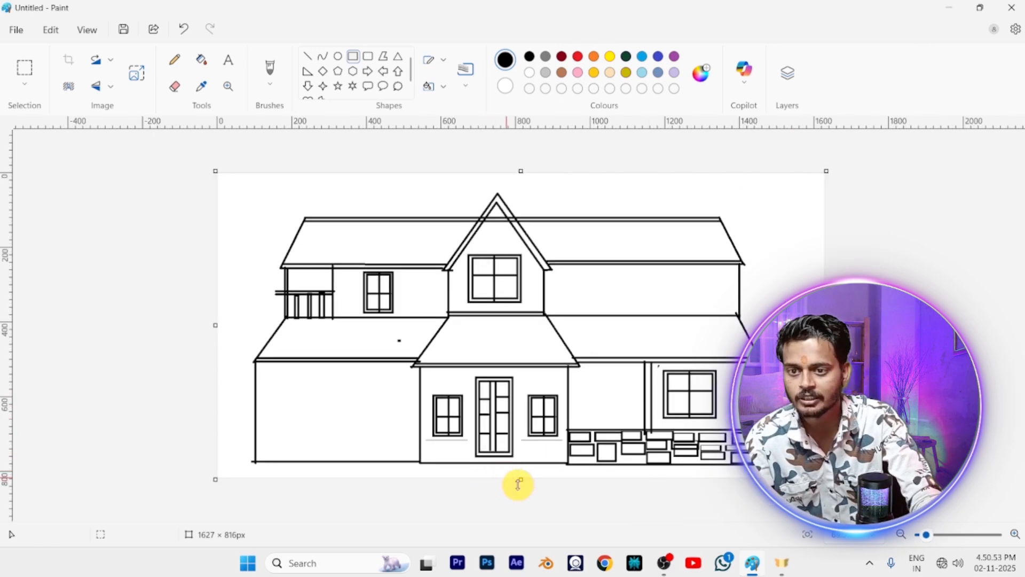
drag(518, 484, 512, 541)
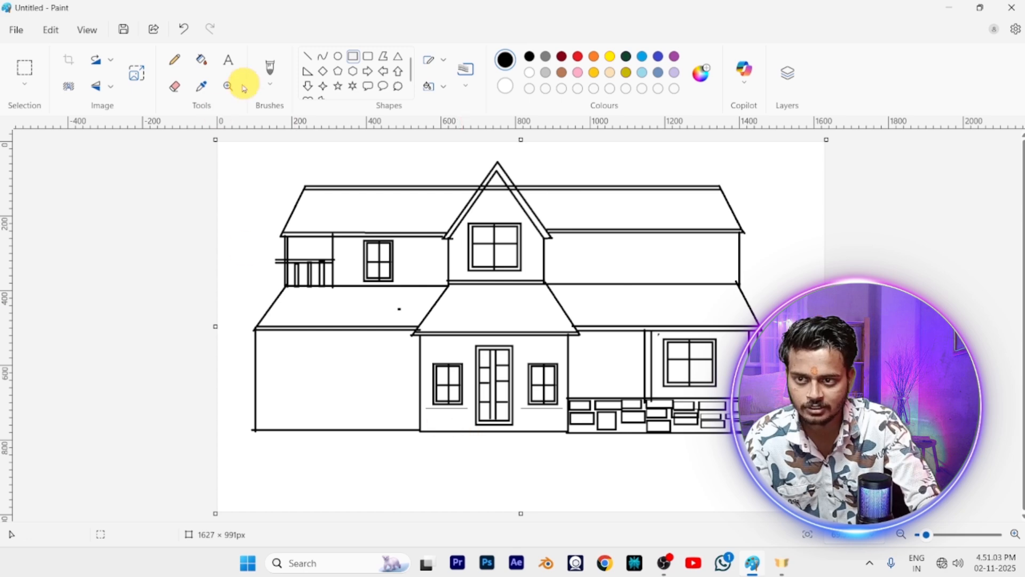
click(352, 55)
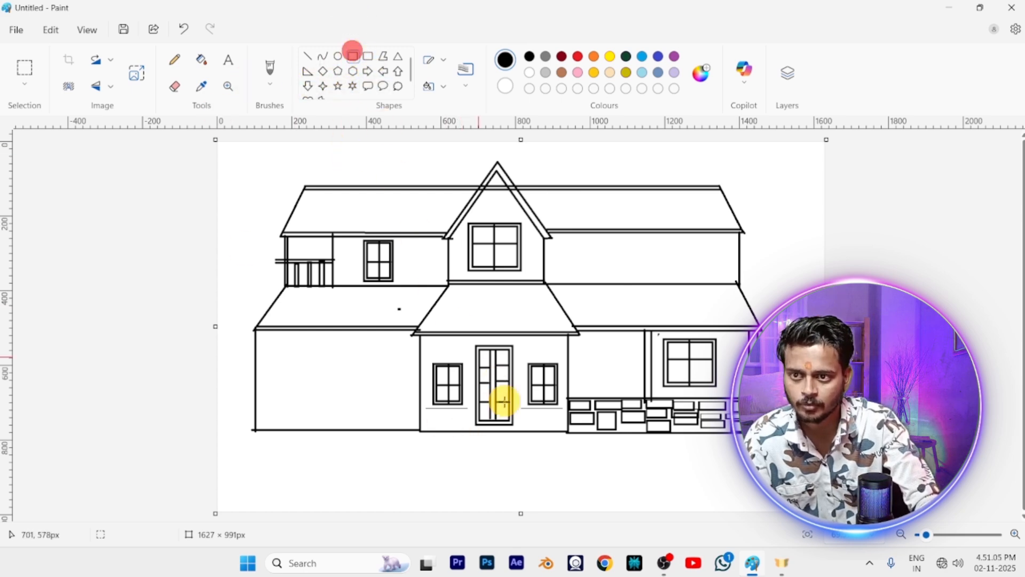
drag(456, 432, 537, 448)
click(659, 428)
drag(439, 451, 556, 461)
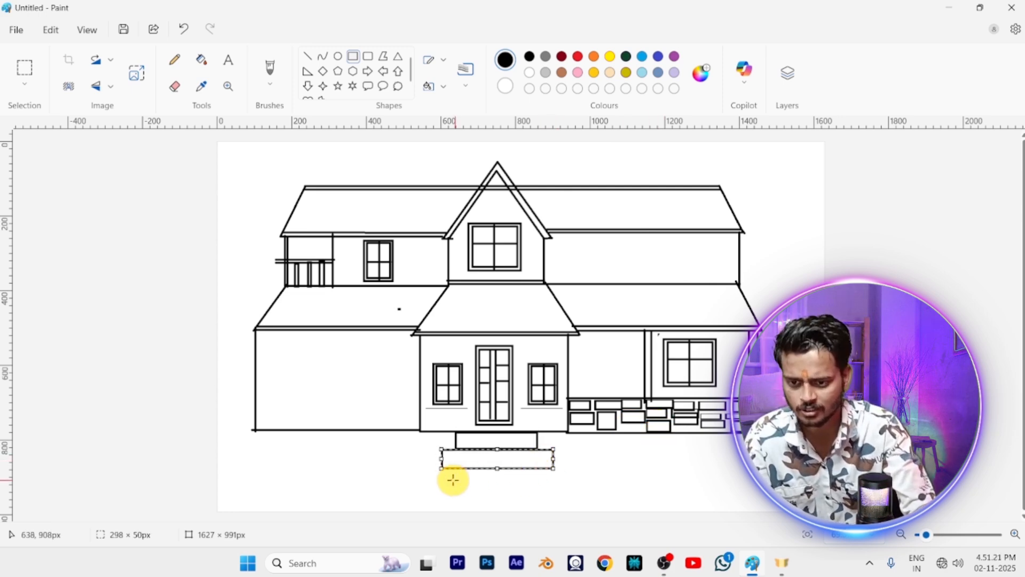
Draw a third entrance step about 389 × 43 px and move it centred directly under the second step
mouse_move(445, 479)
mouse_down()
mouse_move(562, 488)
mouse_move(560, 506)
mouse_move(590, 498)
mouse_up()
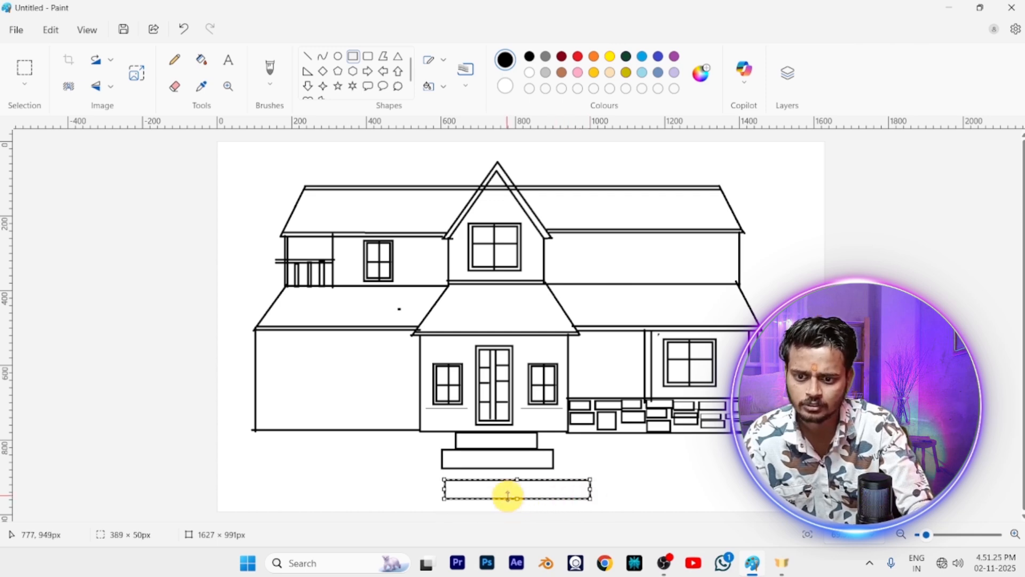
mouse_move(507, 488)
mouse_down()
mouse_move(538, 496)
mouse_move(514, 483)
mouse_up()
key(Left)
key(Left)
key(Left)
key(Left)
key(Left)
key(Left)
key(Left)
key(Left)
key(Left)
key(Left)
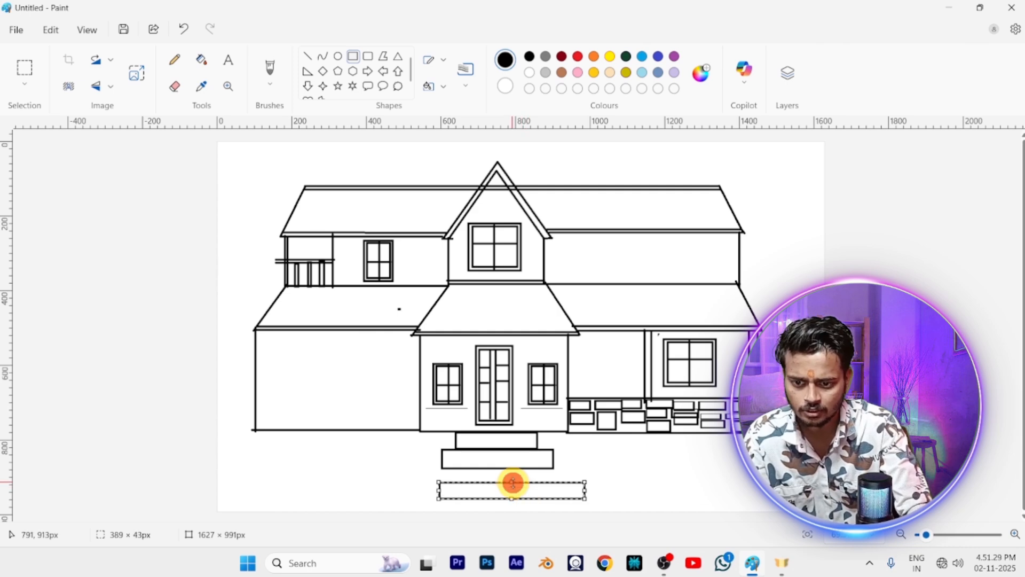
key(Left)
key(Left)
key(Left)
key(Left)
key(Left)
key(Left)
key(Up)
key(Up)
key(Up)
key(Up)
key(Up)
key(Up)
key(Up)
key(Up)
key(Up)
key(Up)
key(Up)
key(Up)
key(Up)
key(Up)
key(Up)
key(Up)
key(Up)
key(Up)
key(Up)
key(Up)
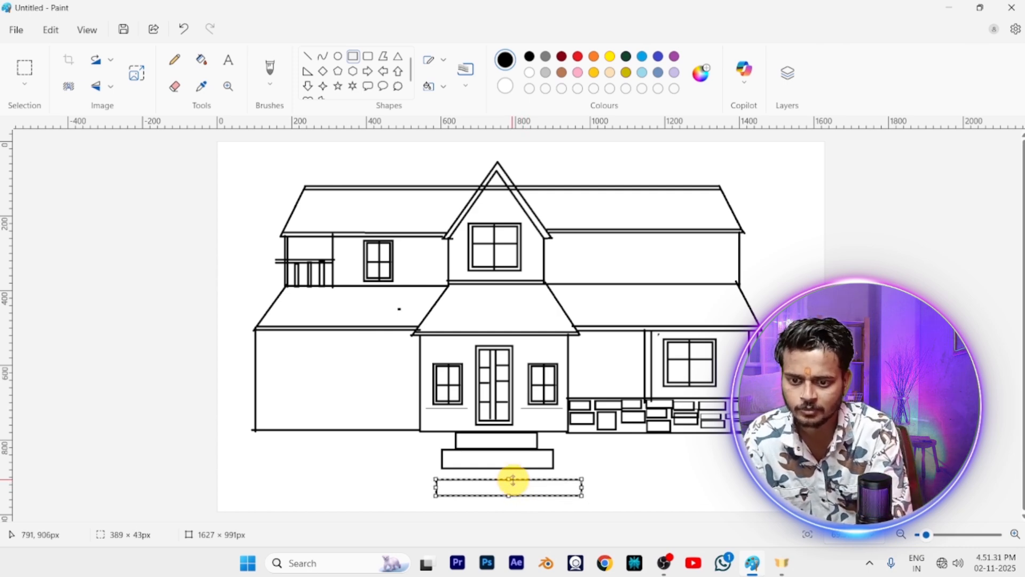
key(Left)
key(Left)
key(Left)
key(Left)
key(Left)
key(Left)
key(Left)
key(Left)
key(Left)
key(Left)
key(Left)
key(Left)
key(Left)
key(Left)
key(Left)
key(Left)
key(Up)
key(Up)
key(Up)
key(Up)
key(Up)
key(Up)
key(Up)
key(Up)
key(Up)
key(Up)
key(Up)
key(Up)
key(Up)
key(Up)
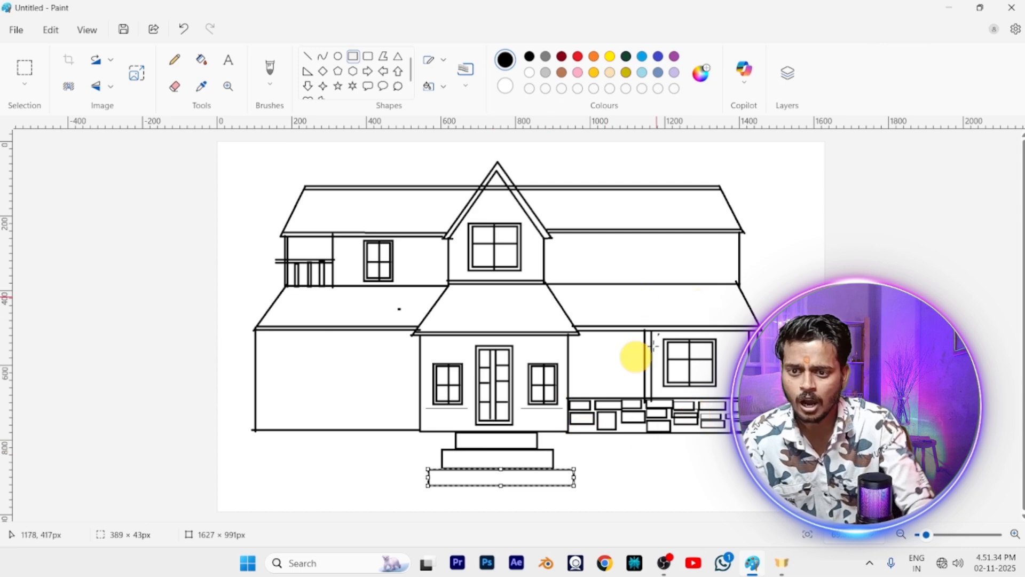
scroll(695, 336, down, 1)
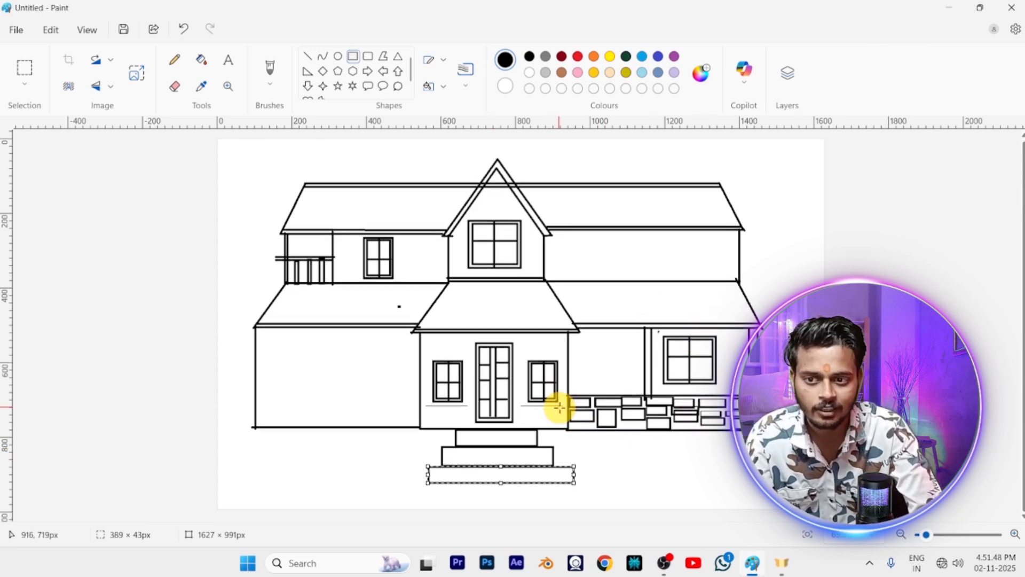
Fill the upper roof sections on both sides of the gable with brown
click(562, 72)
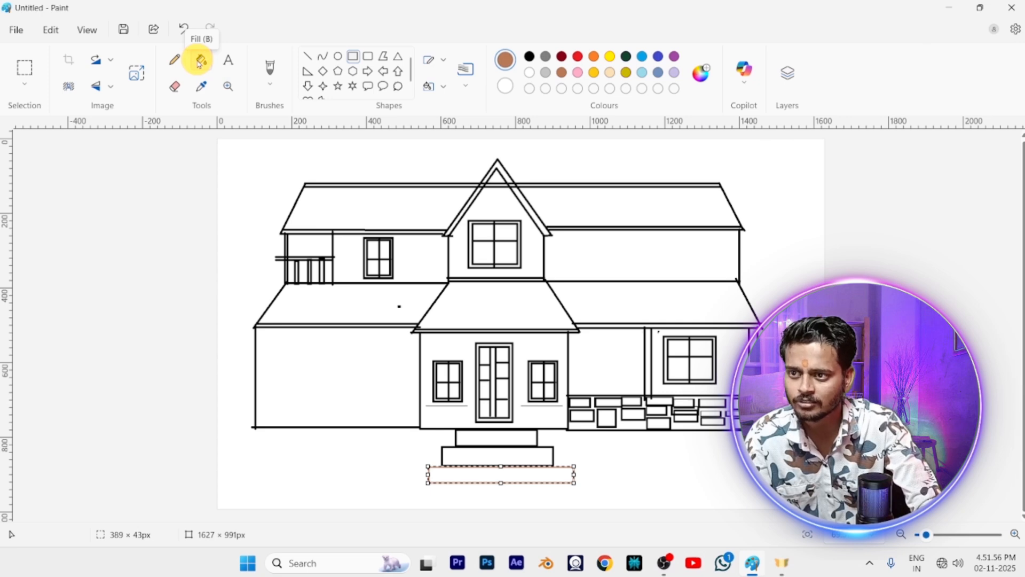
click(199, 60)
click(356, 219)
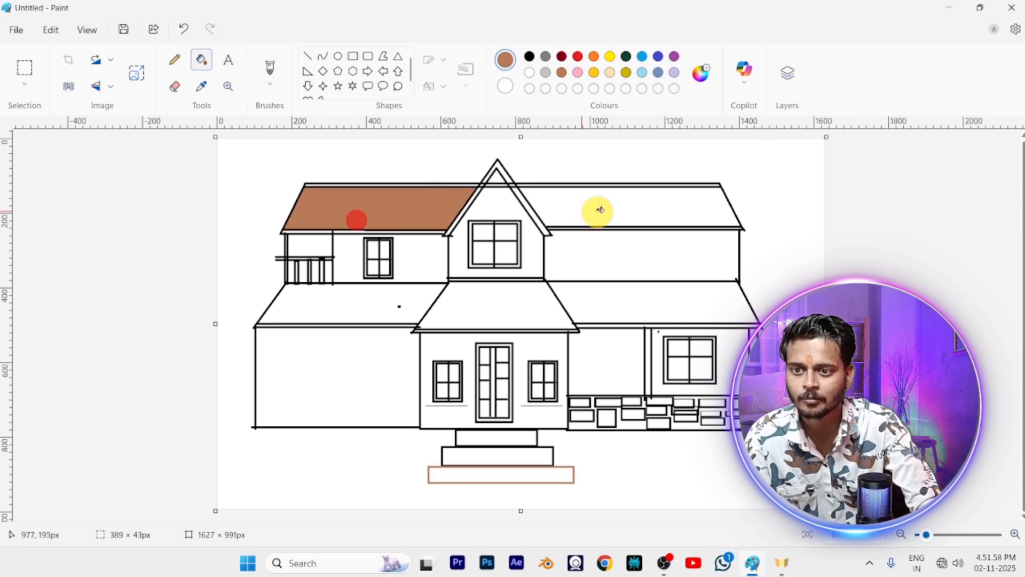
click(587, 210)
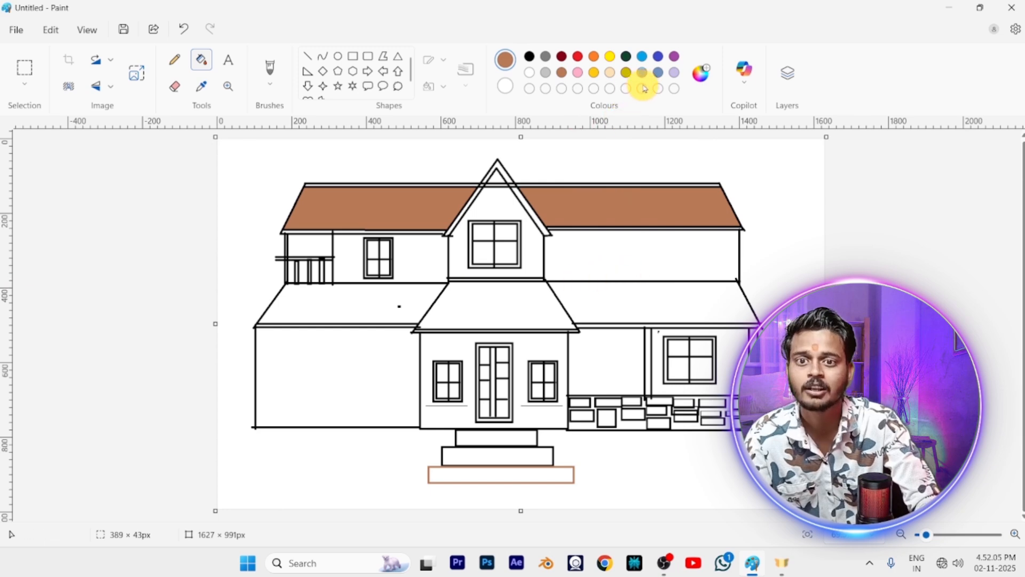
Fill the upper-storey walls beside the gable, both lower wing walls and the entrance wall with light turquoise blue
click(641, 72)
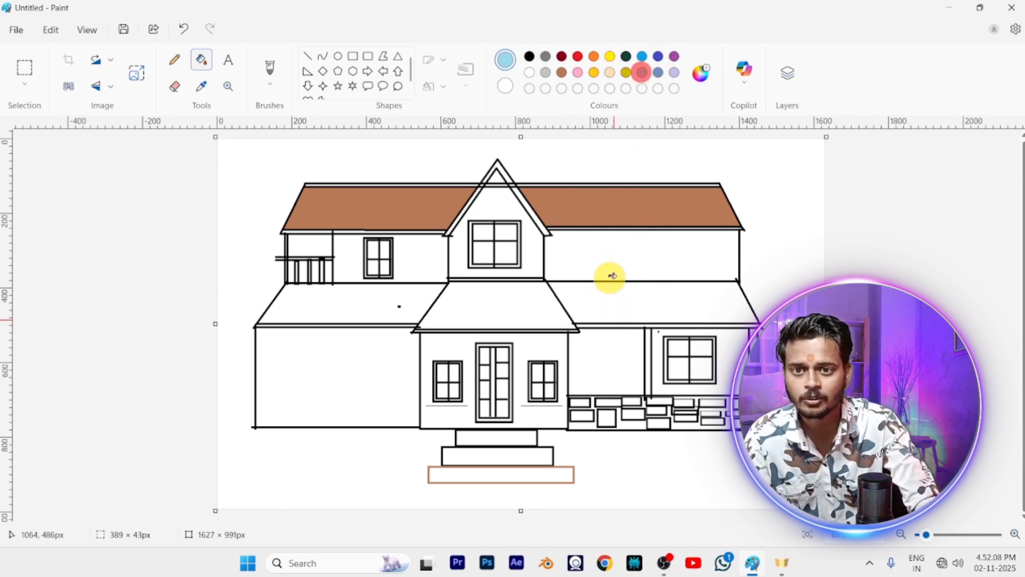
click(606, 242)
click(410, 260)
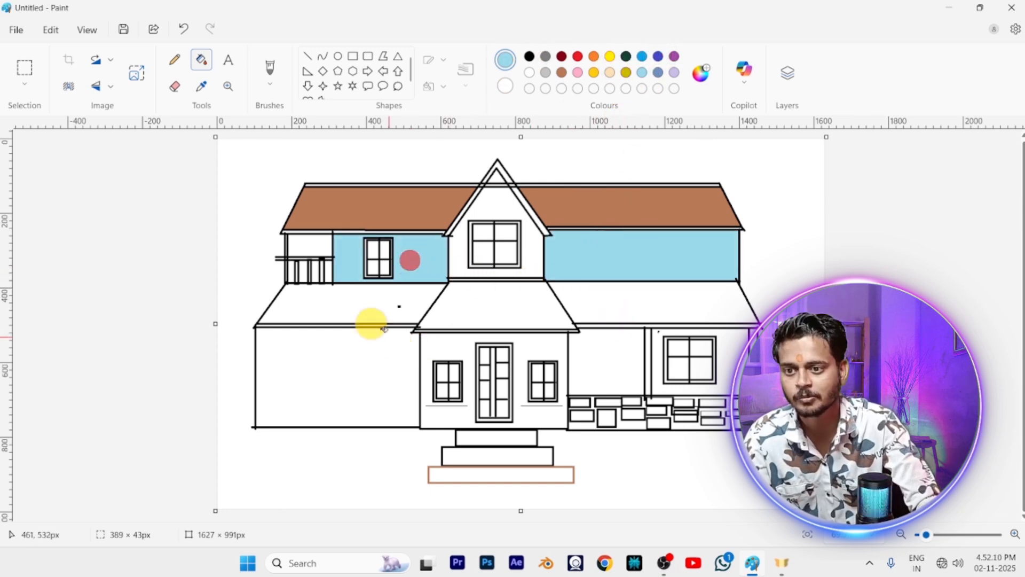
click(343, 383)
click(615, 362)
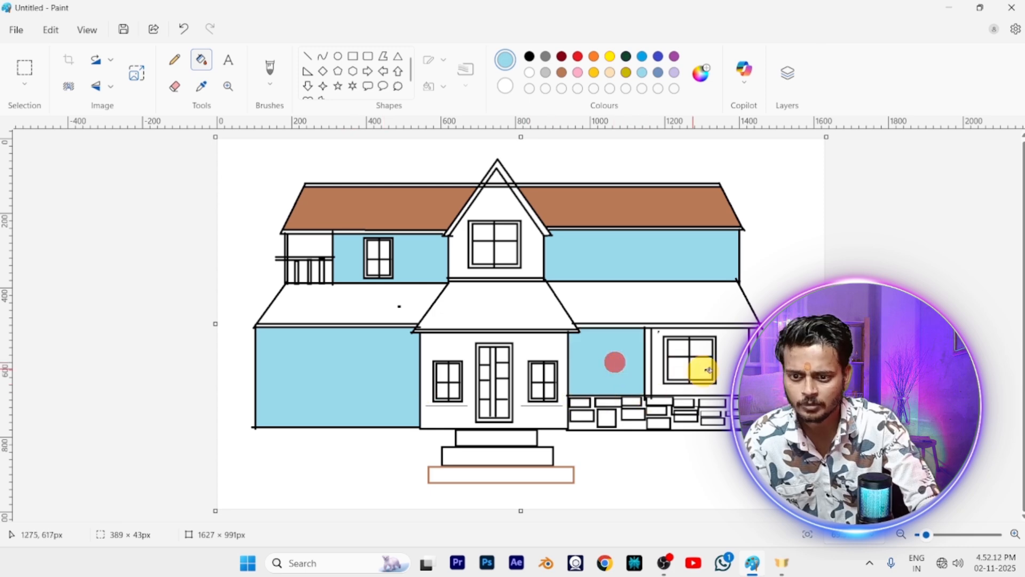
click(729, 378)
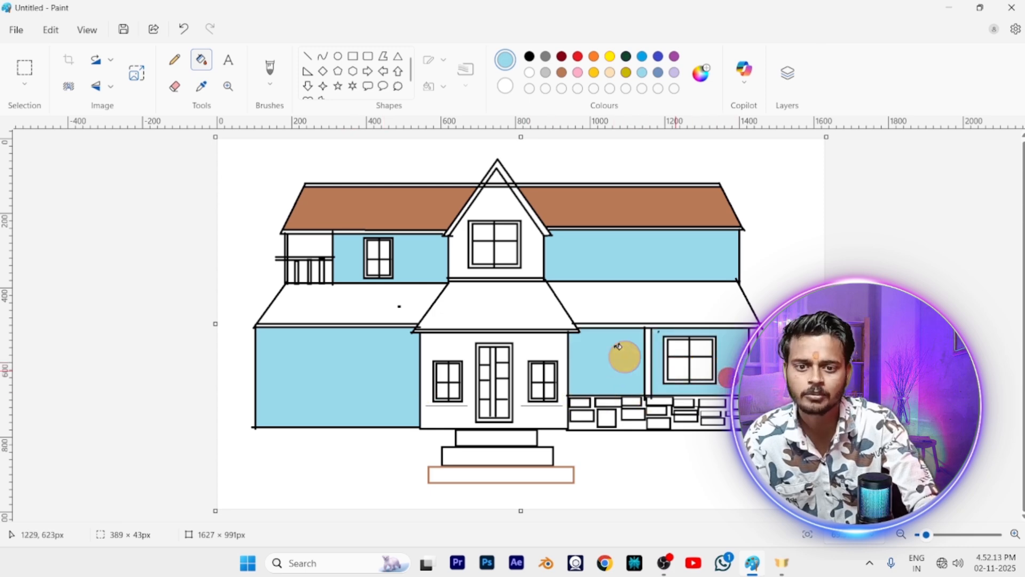
click(452, 351)
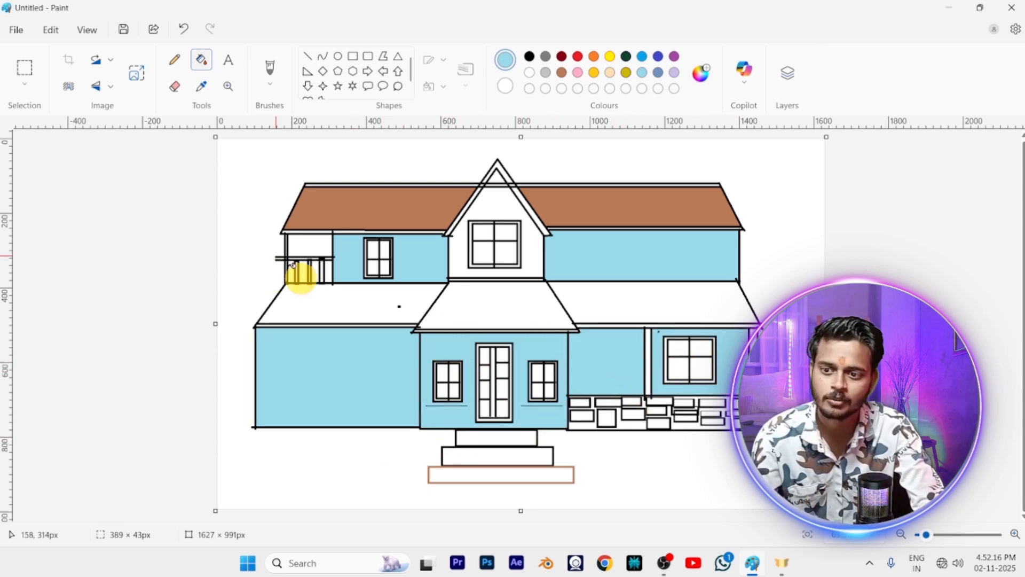
Fill the left, right and central lower roof sections with brown
click(561, 72)
click(347, 320)
key(ctrl+z)
click(367, 310)
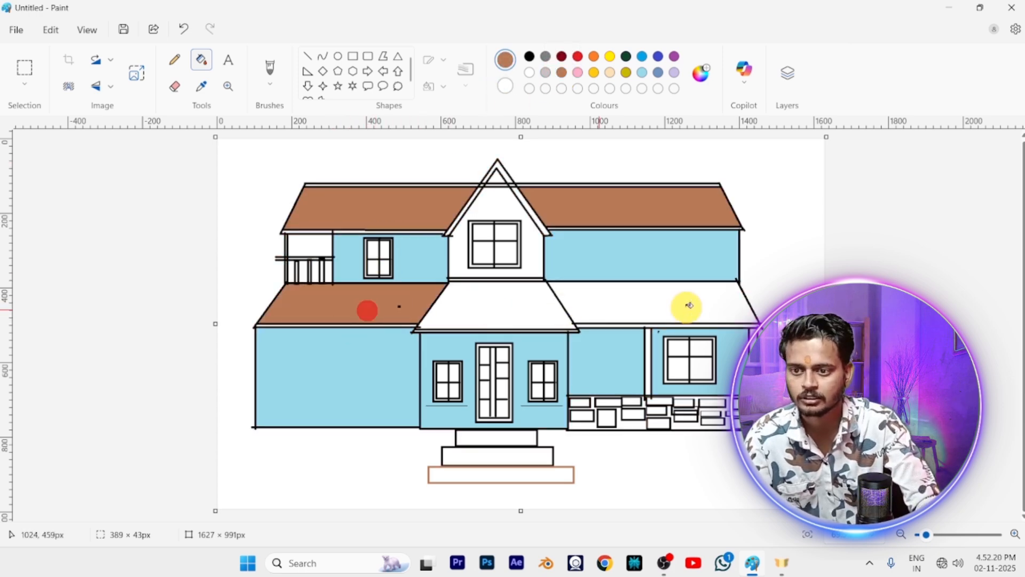
click(681, 303)
click(469, 300)
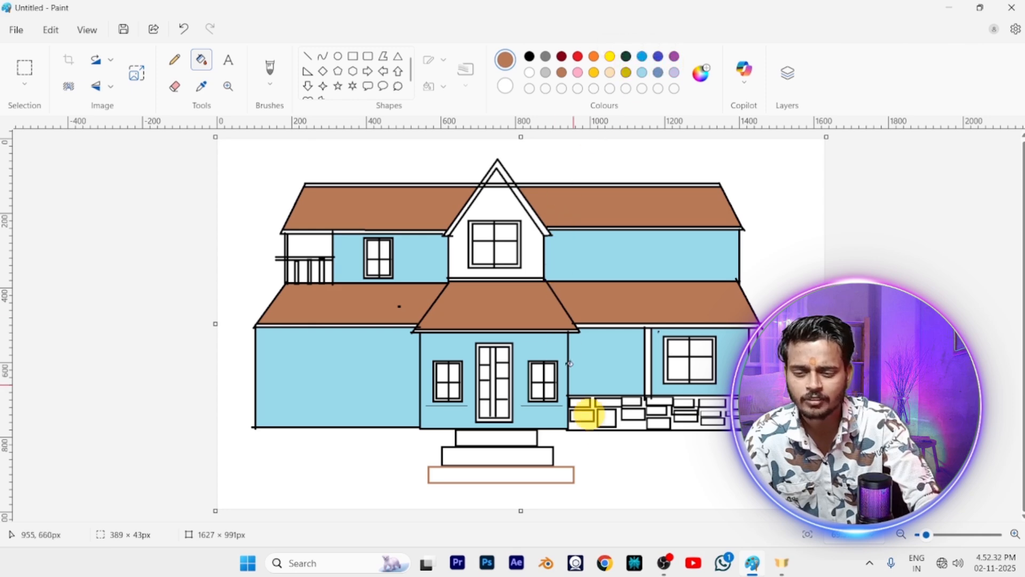
Fill the gable wall around the upper central window with light turquoise blue
ctrl+scroll(601, 419, down, 2)
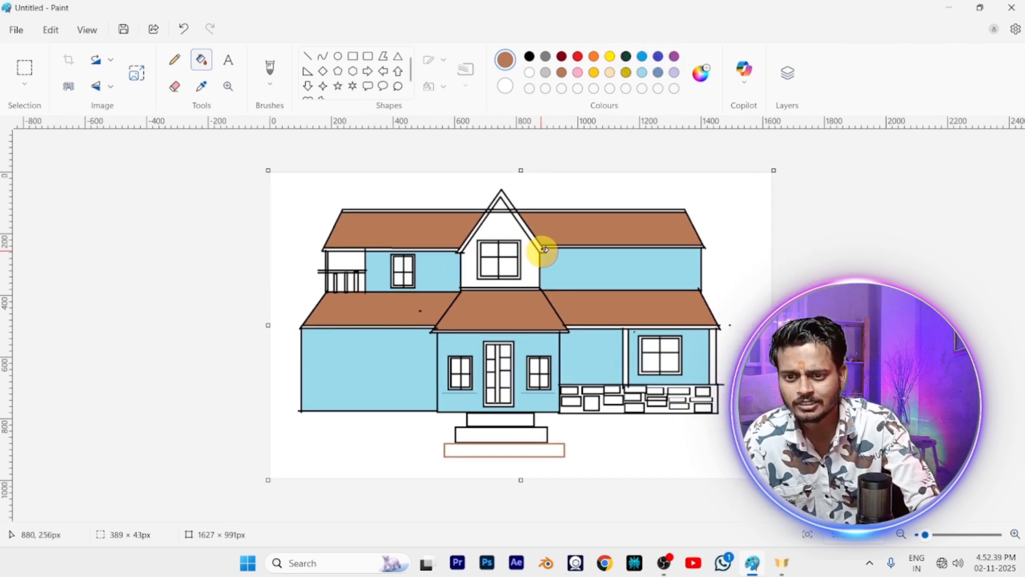
click(642, 72)
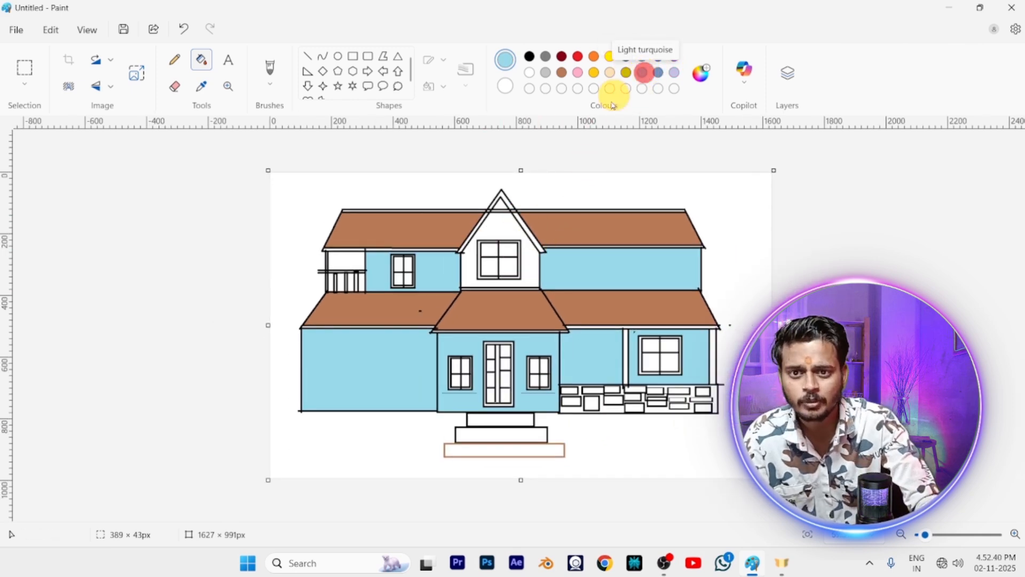
click(534, 246)
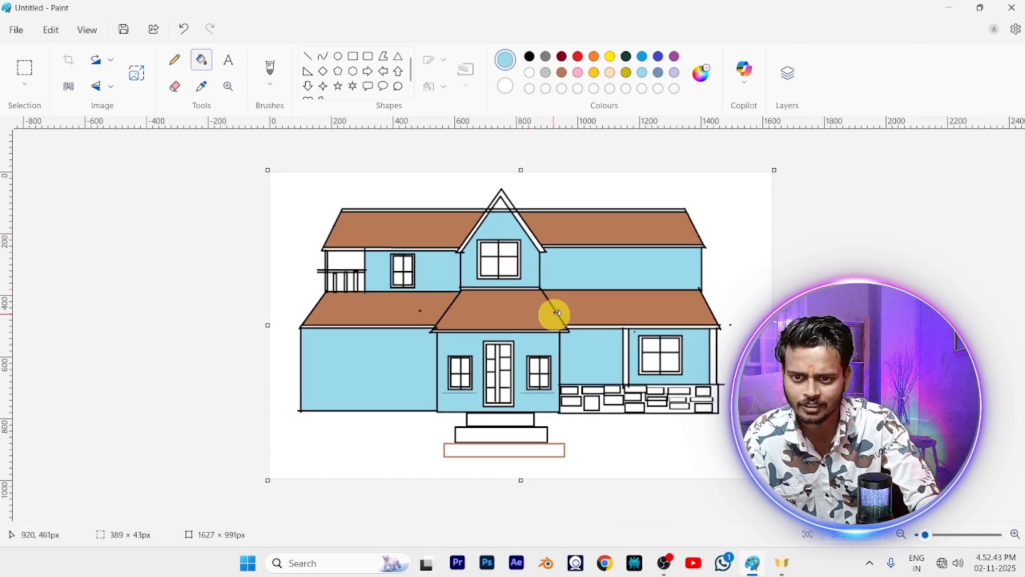
Fill the sloping trim and peak of the central gable with brown
ctrl+scroll(556, 313, up, 1)
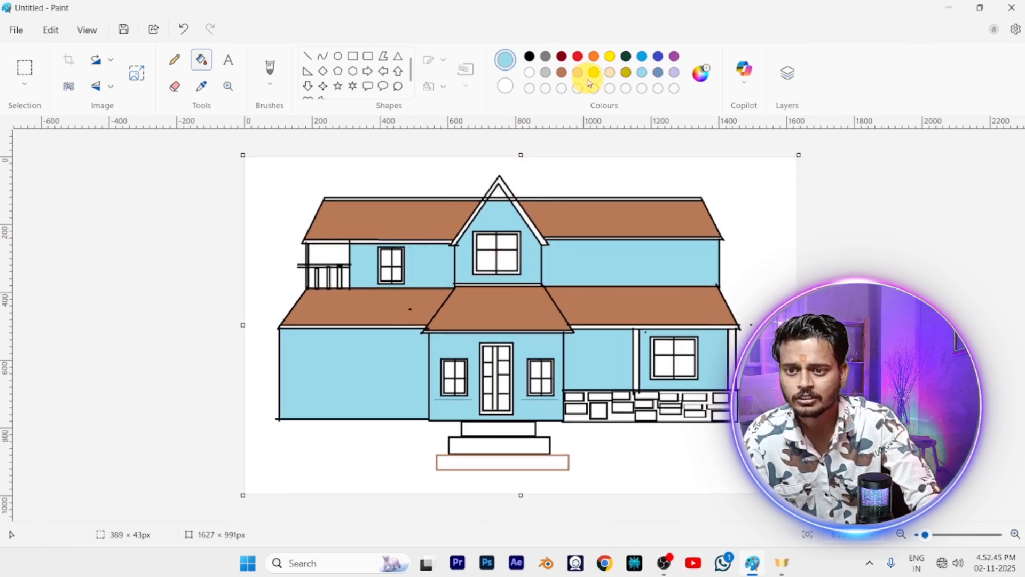
click(561, 72)
click(537, 233)
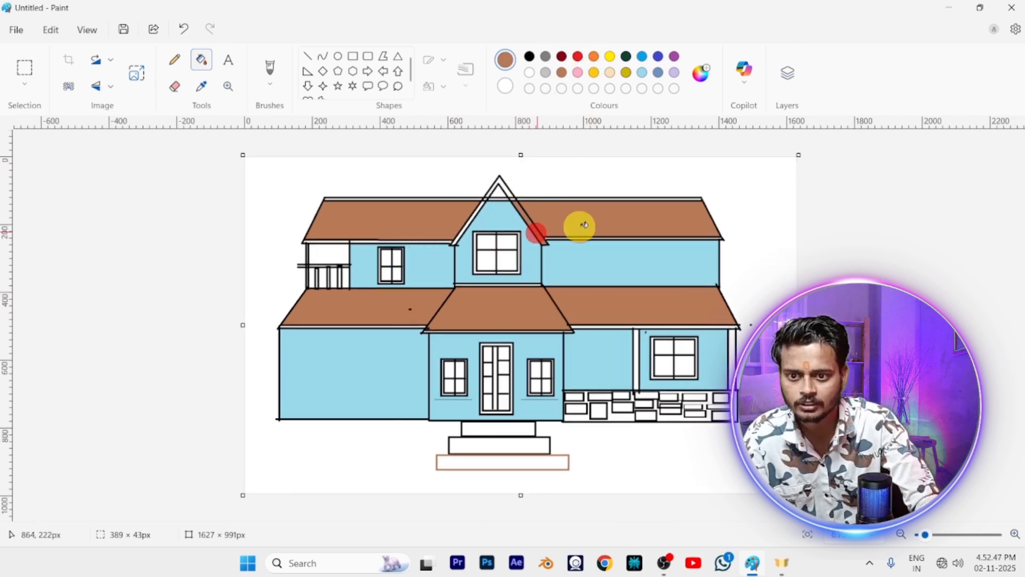
click(504, 189)
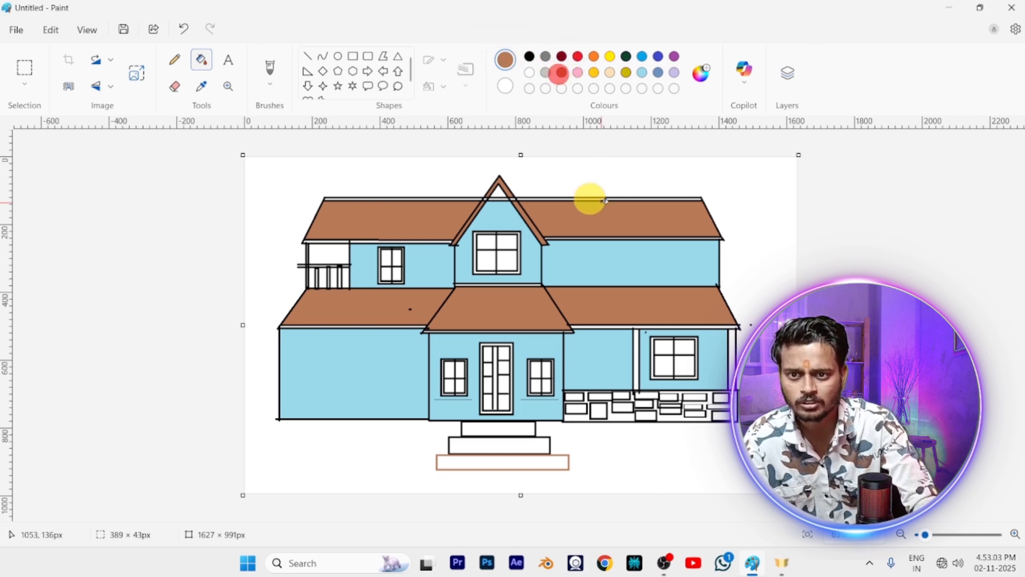
Fill the bricks and the gaps between them along the right wing's base with brown
click(578, 411)
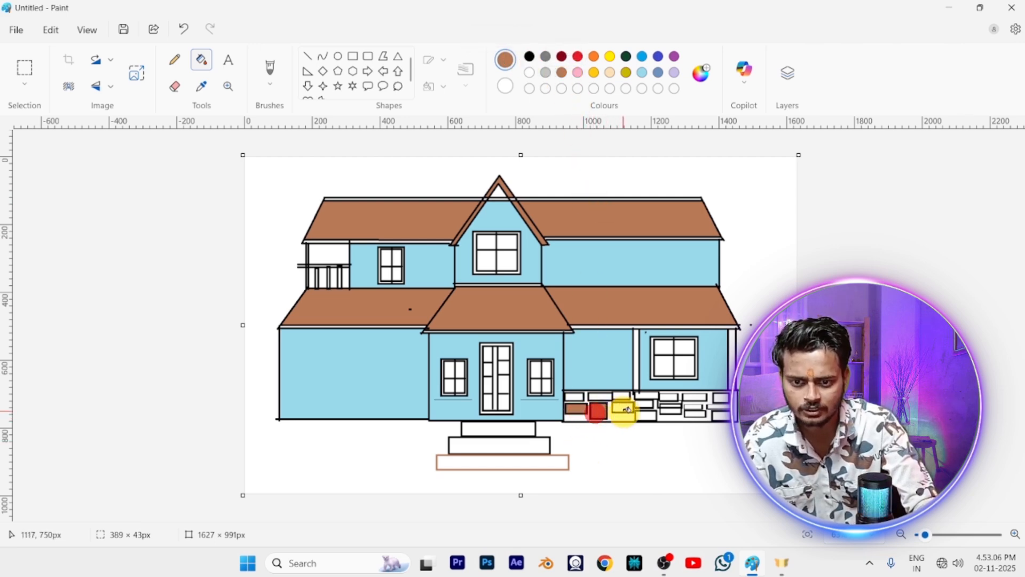
click(623, 411)
click(649, 418)
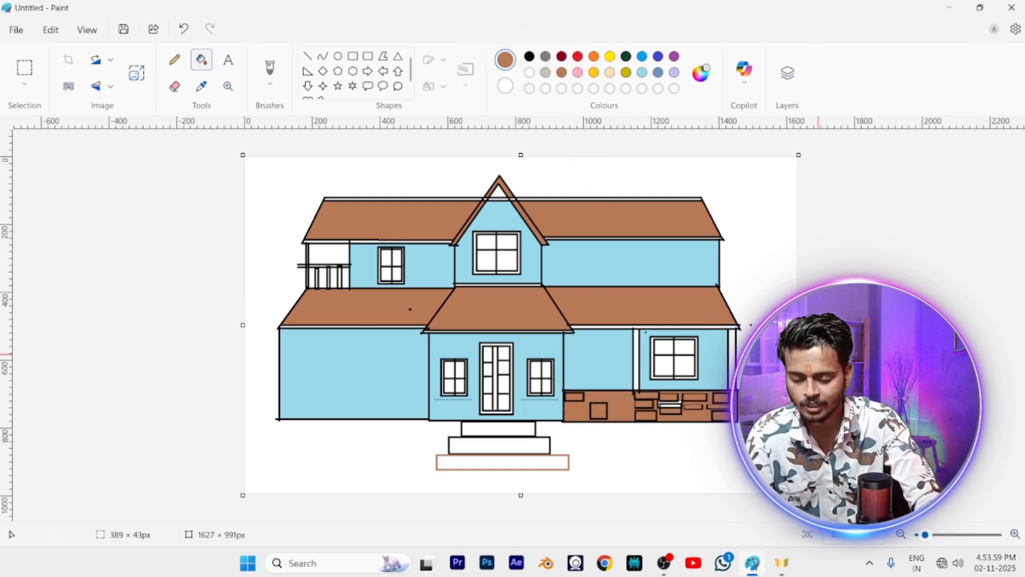